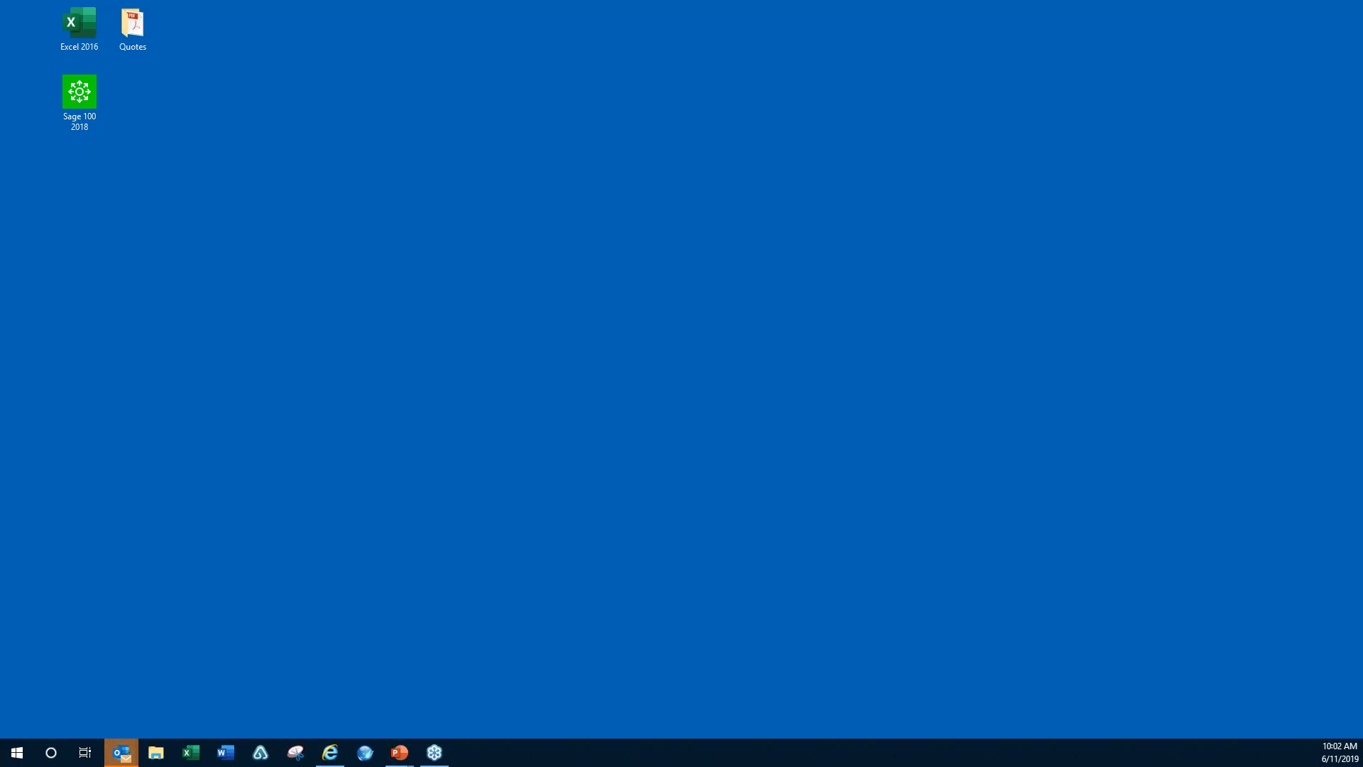
- Launch Sage 100 2018 and enter the user logon name and the account password
double_click(86, 95)
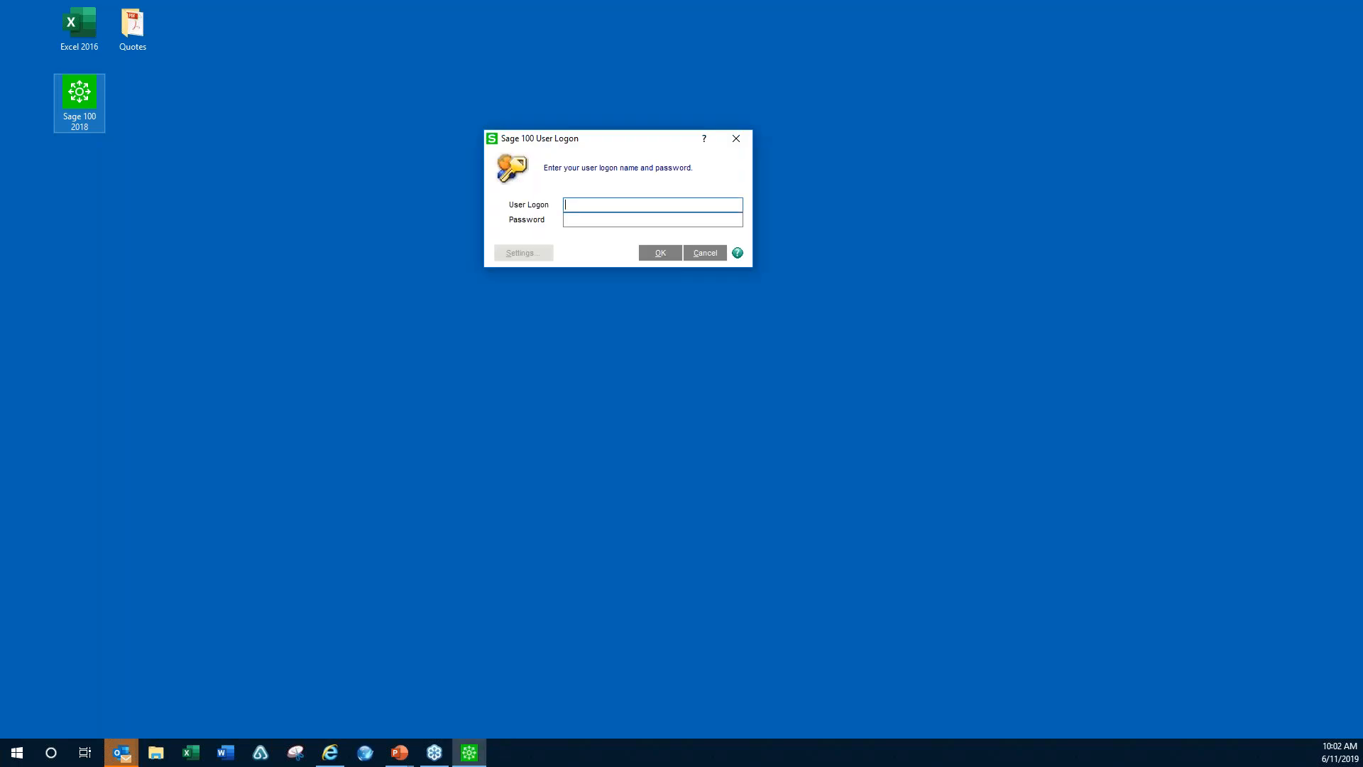
text(sjd)
key(Tab)
text(•••)
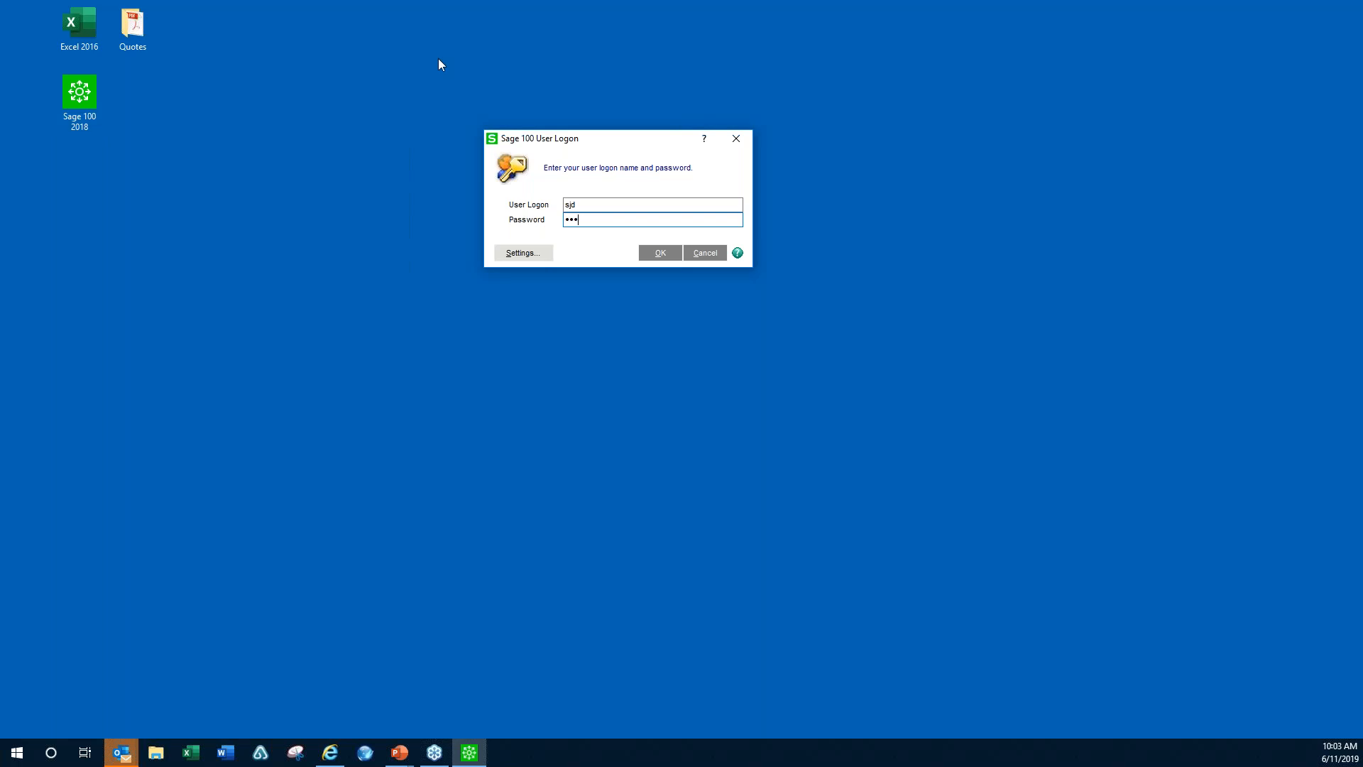
- Open the user settings from the logon window, accept them unchanged, and log on
click(535, 258)
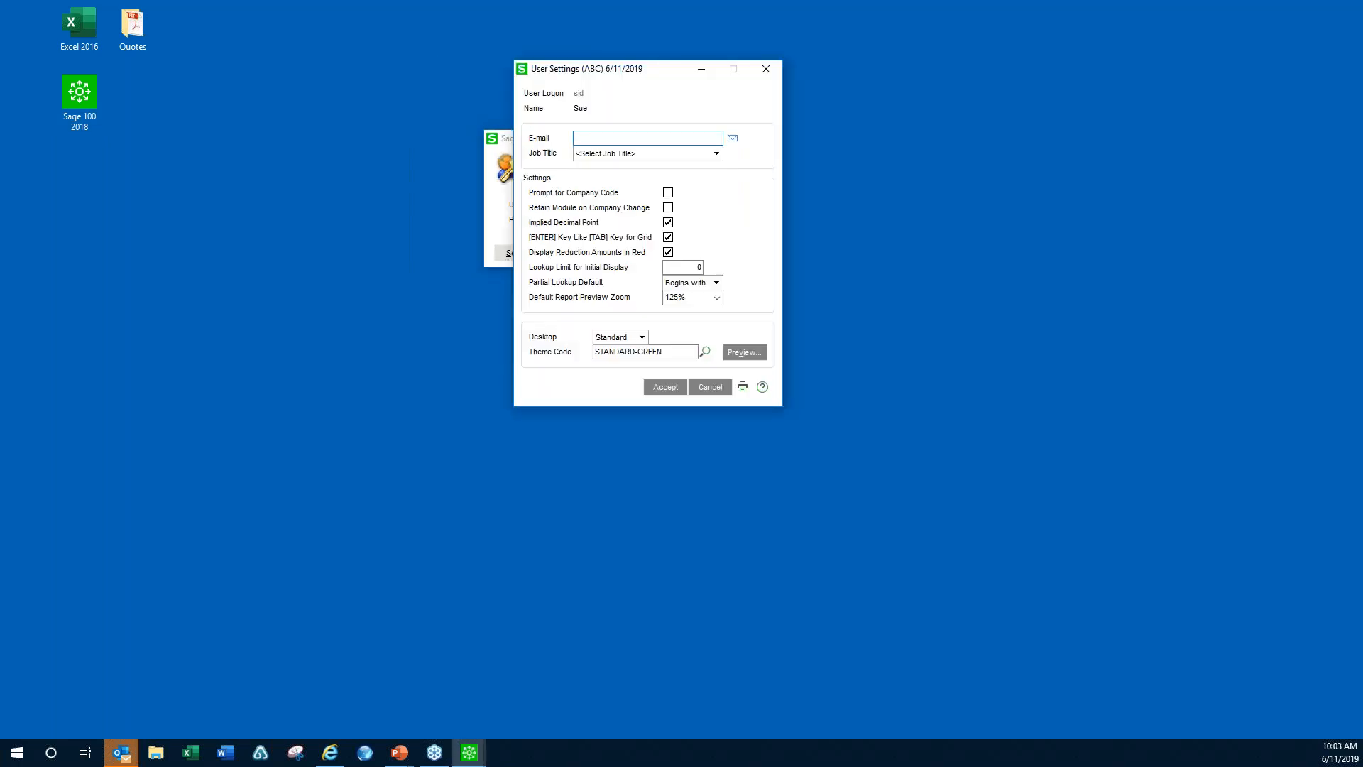
click(665, 389)
click(654, 254)
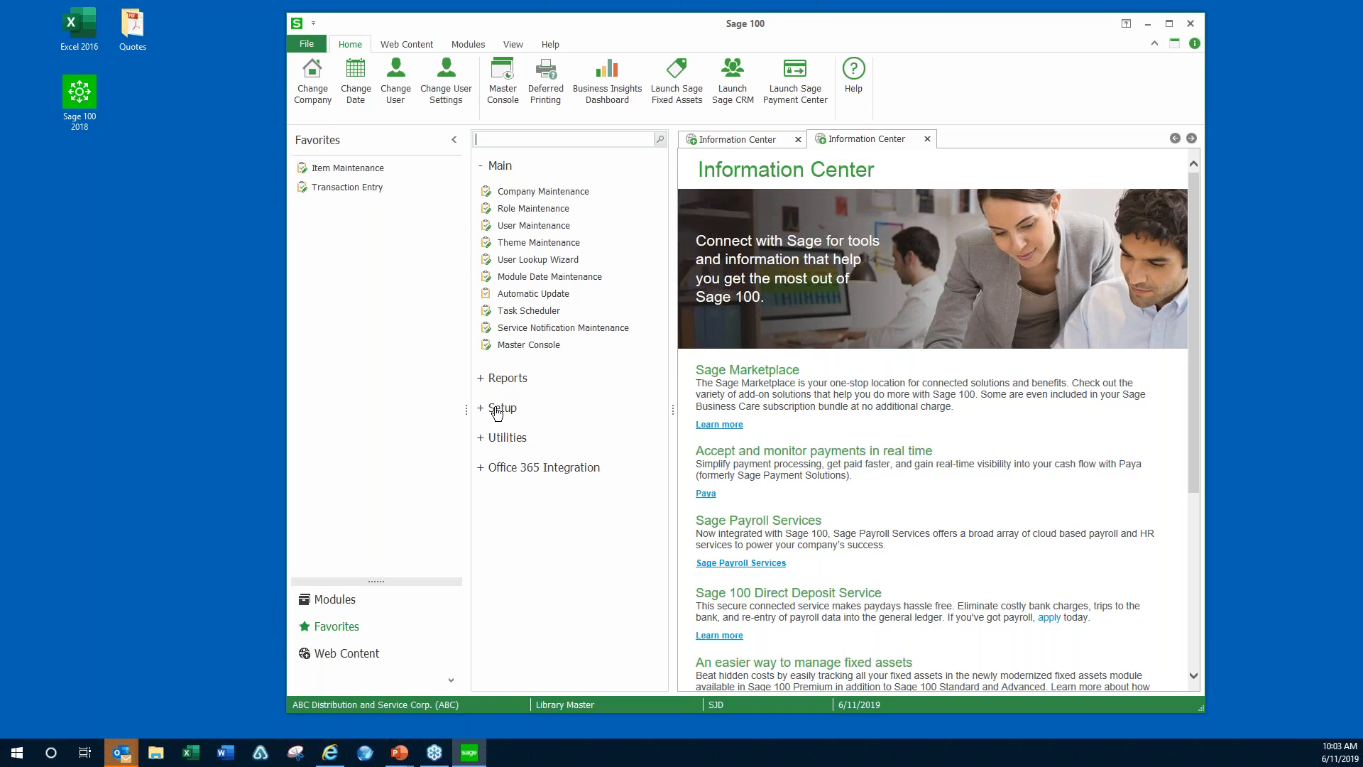
- Show the module list, and in the user settings enable Prompt for Company Code and Retain Module on Company Change
click(334, 602)
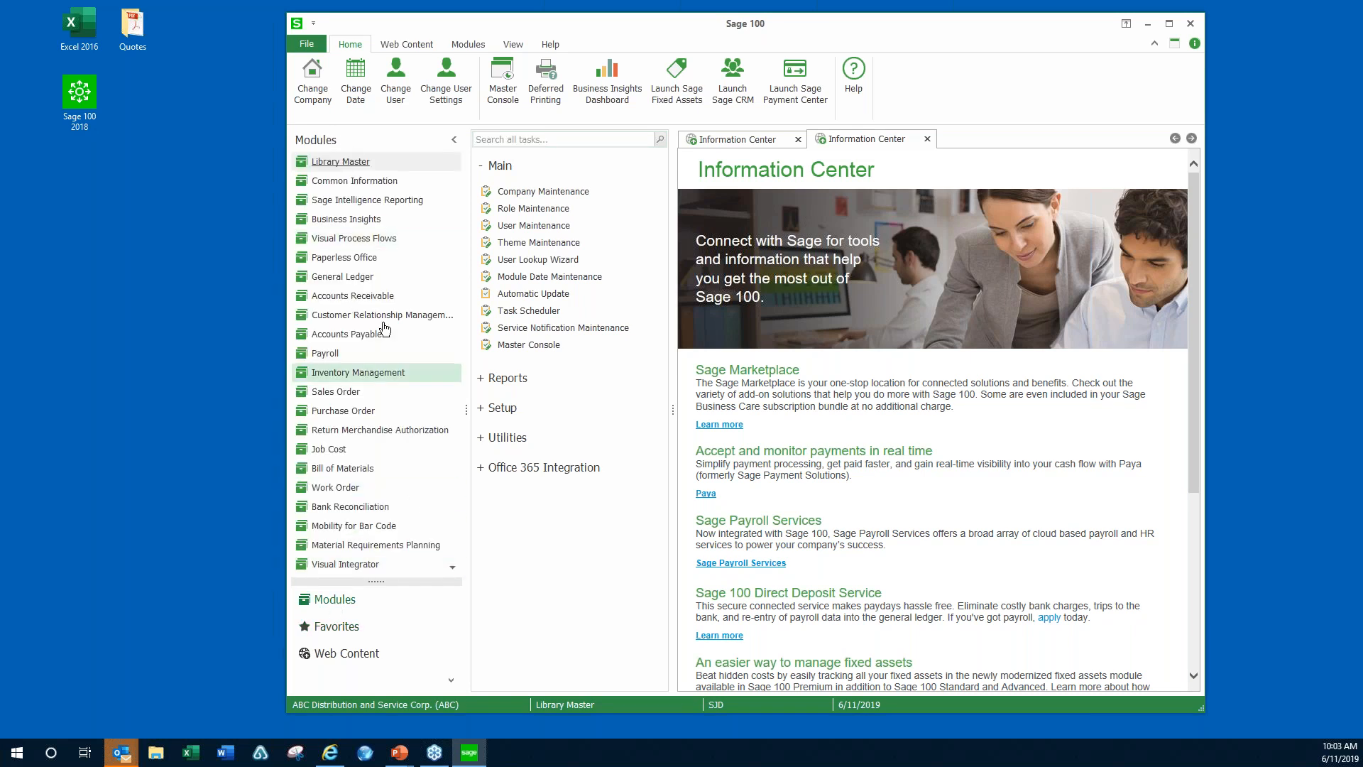
click(454, 90)
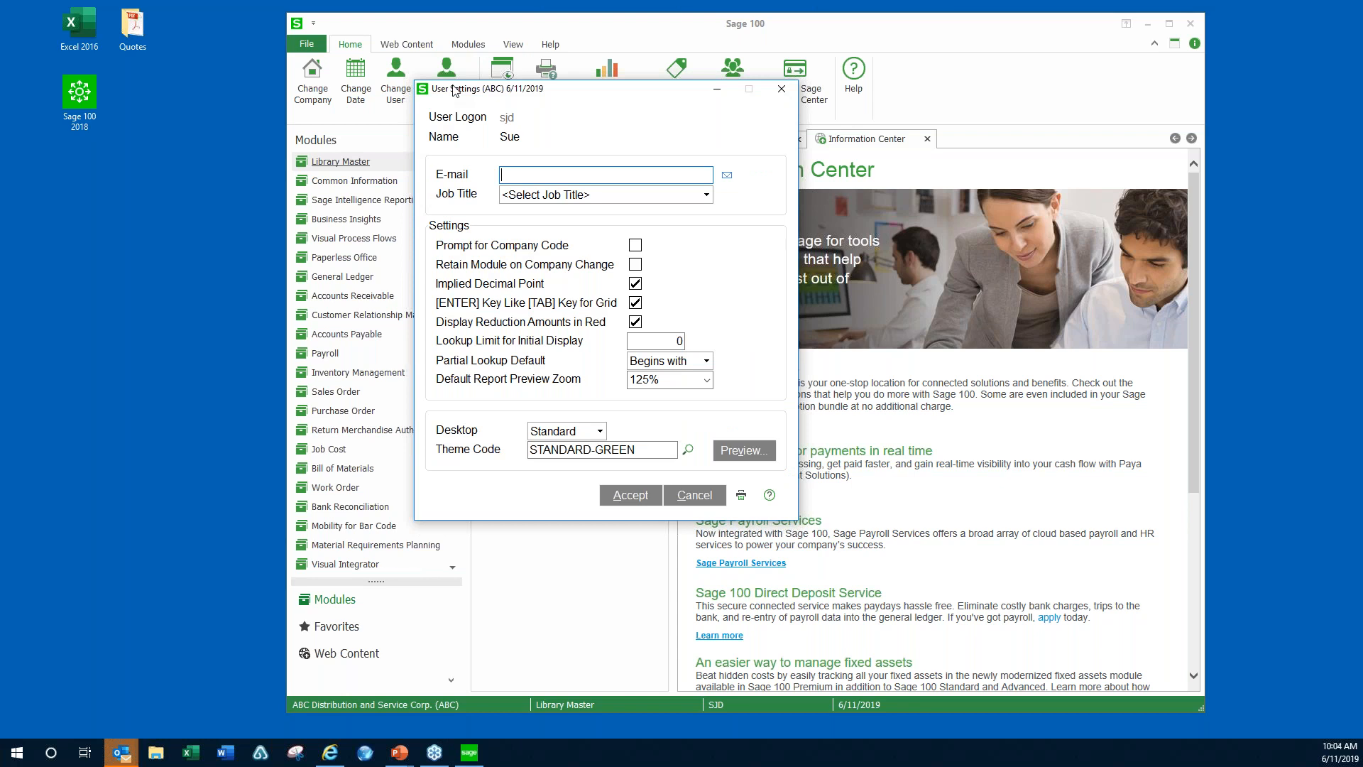
click(635, 245)
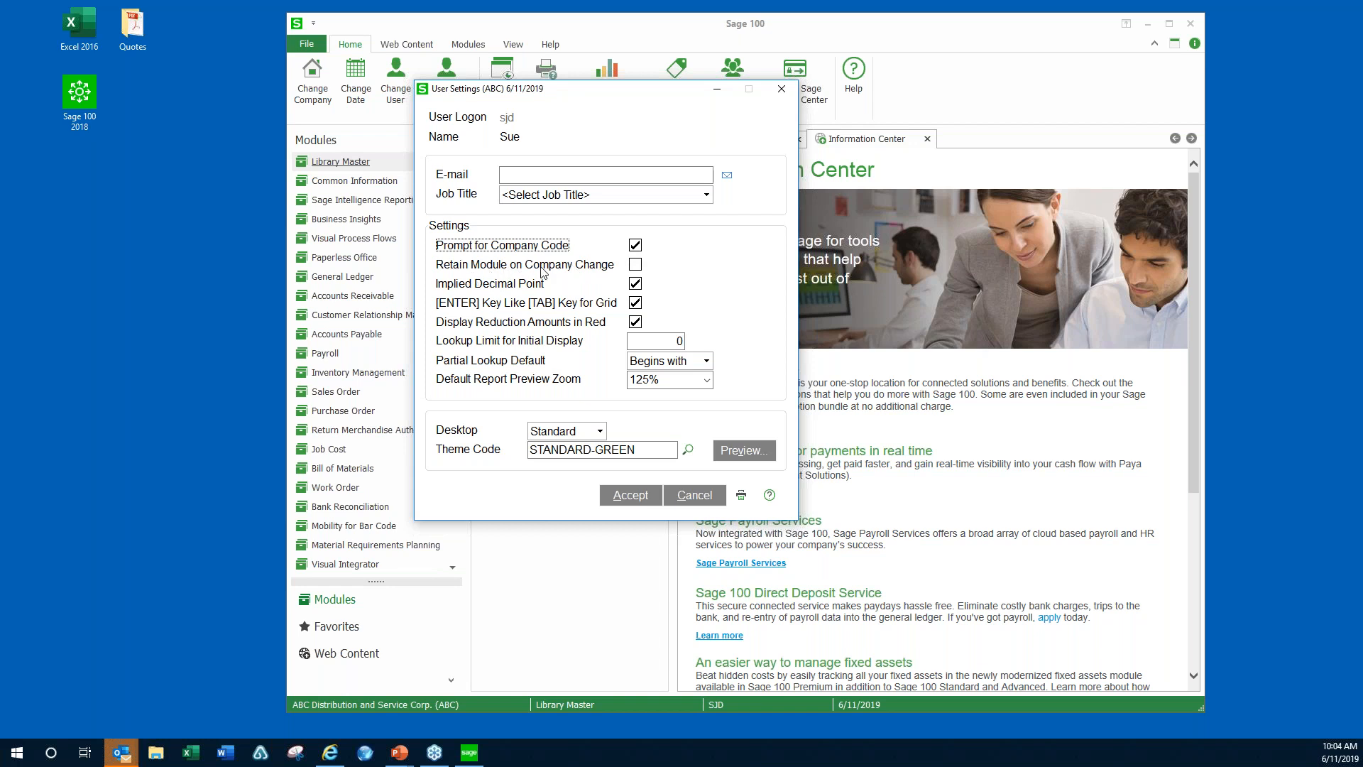
click(635, 265)
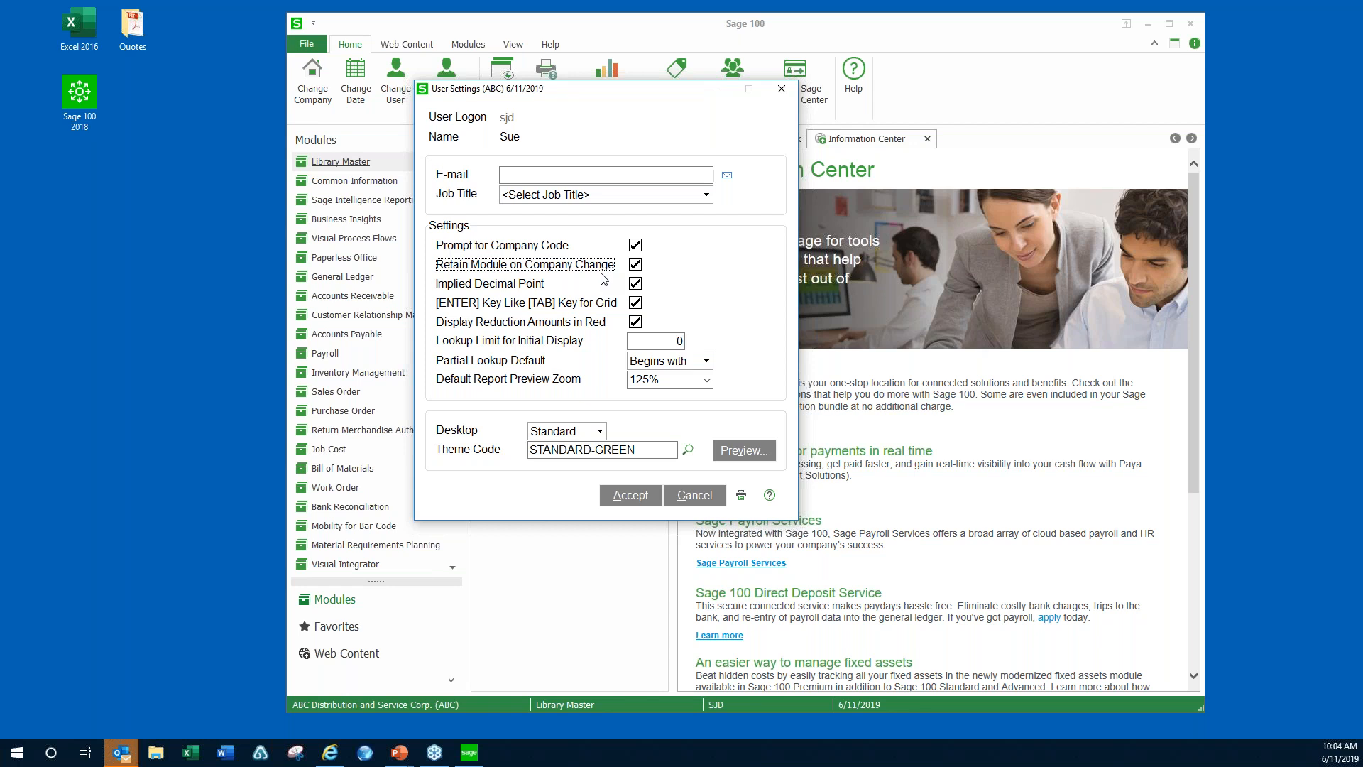
click(490, 287)
click(634, 285)
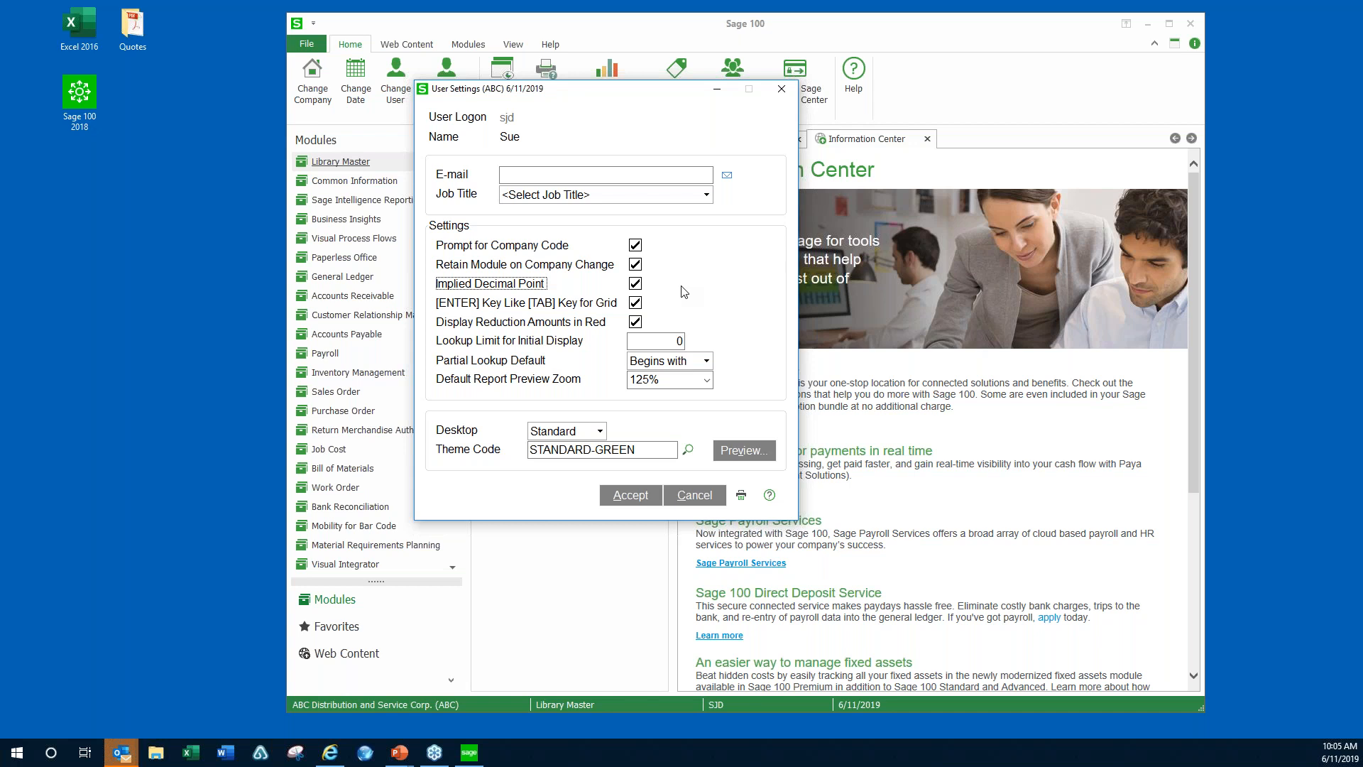
- Review the available choices for Partial Lookup Default, Default Report Preview Zoom, Desktop and Theme Code, keeping the current selections
click(707, 362)
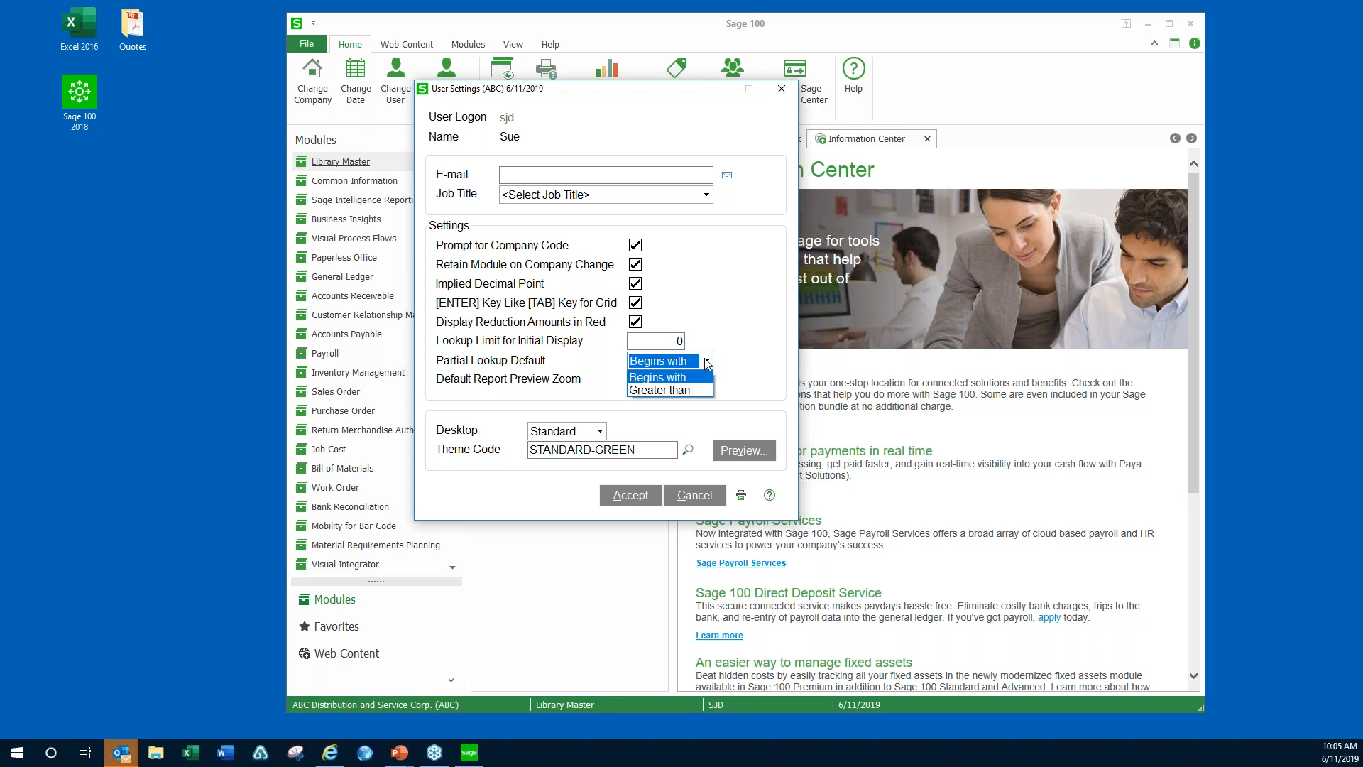
click(673, 362)
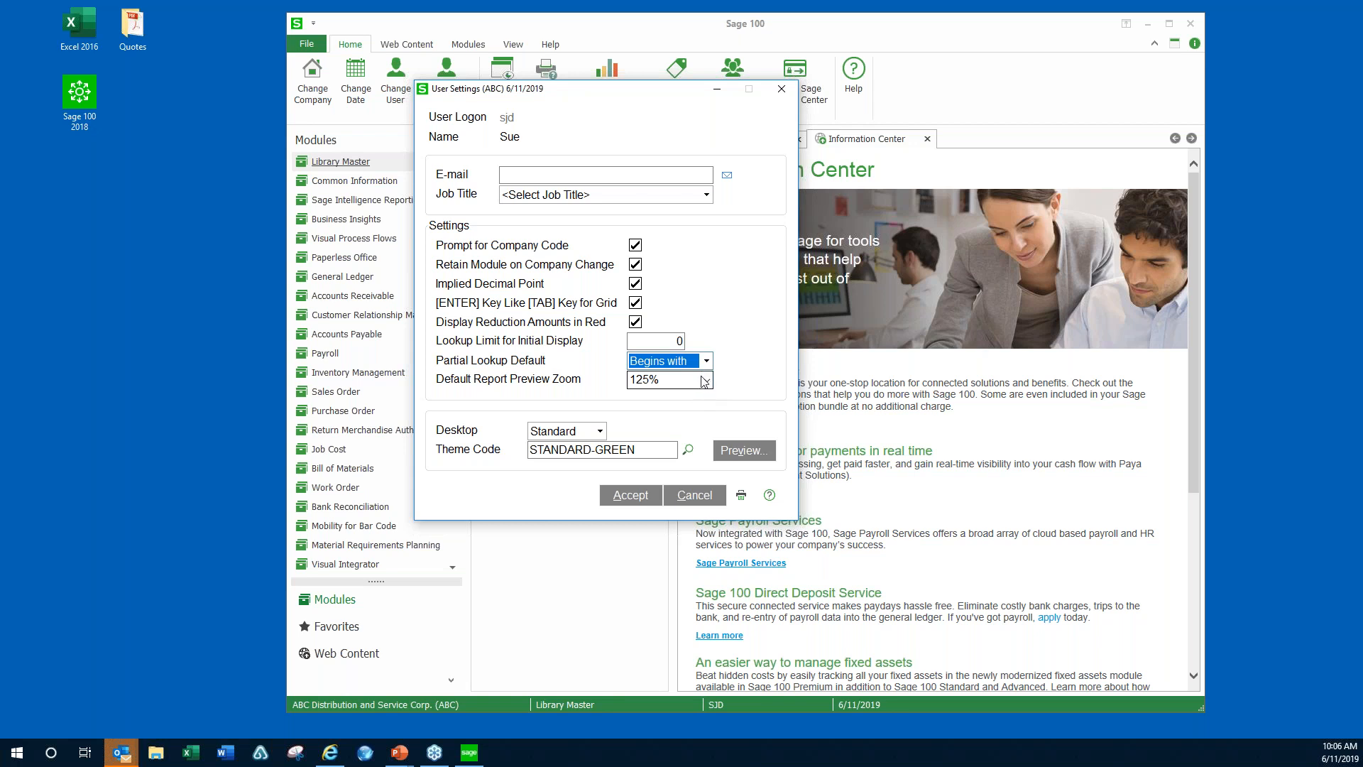
click(707, 382)
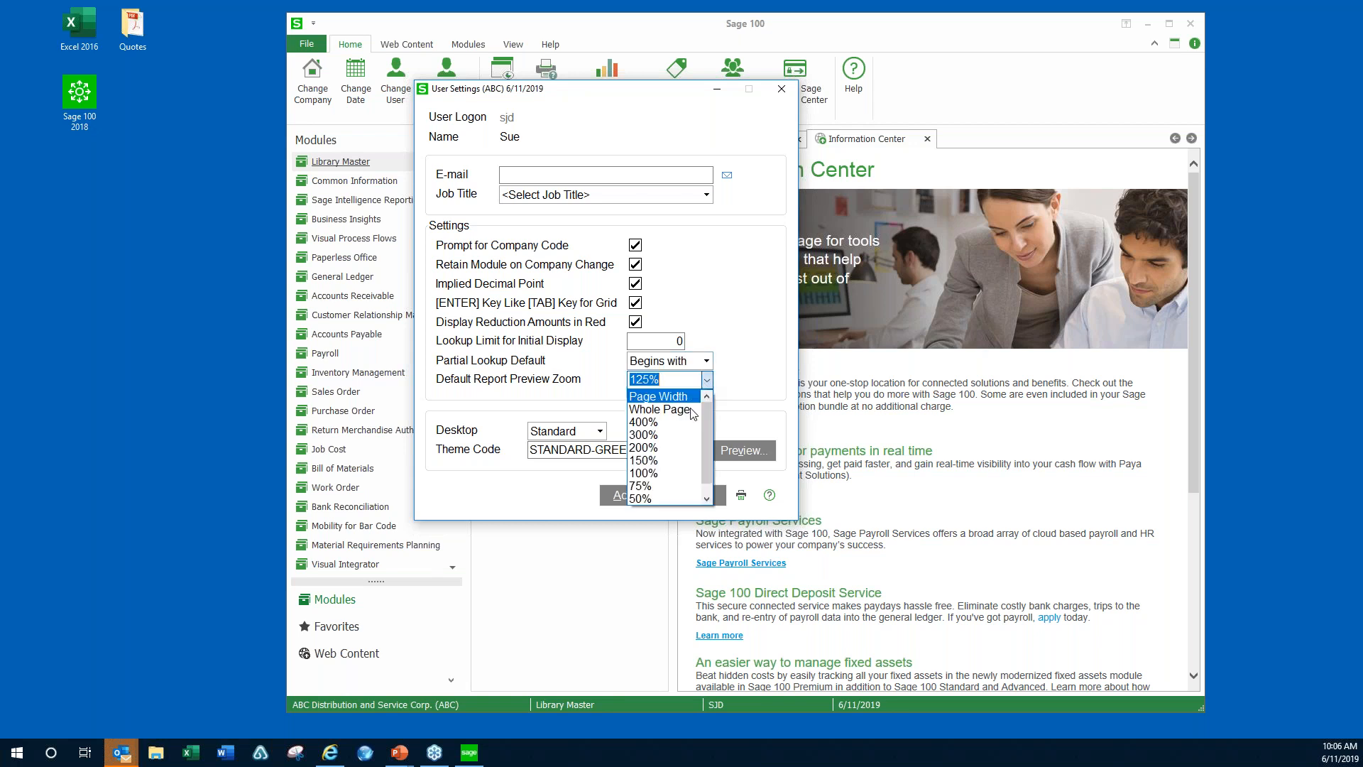
click(667, 379)
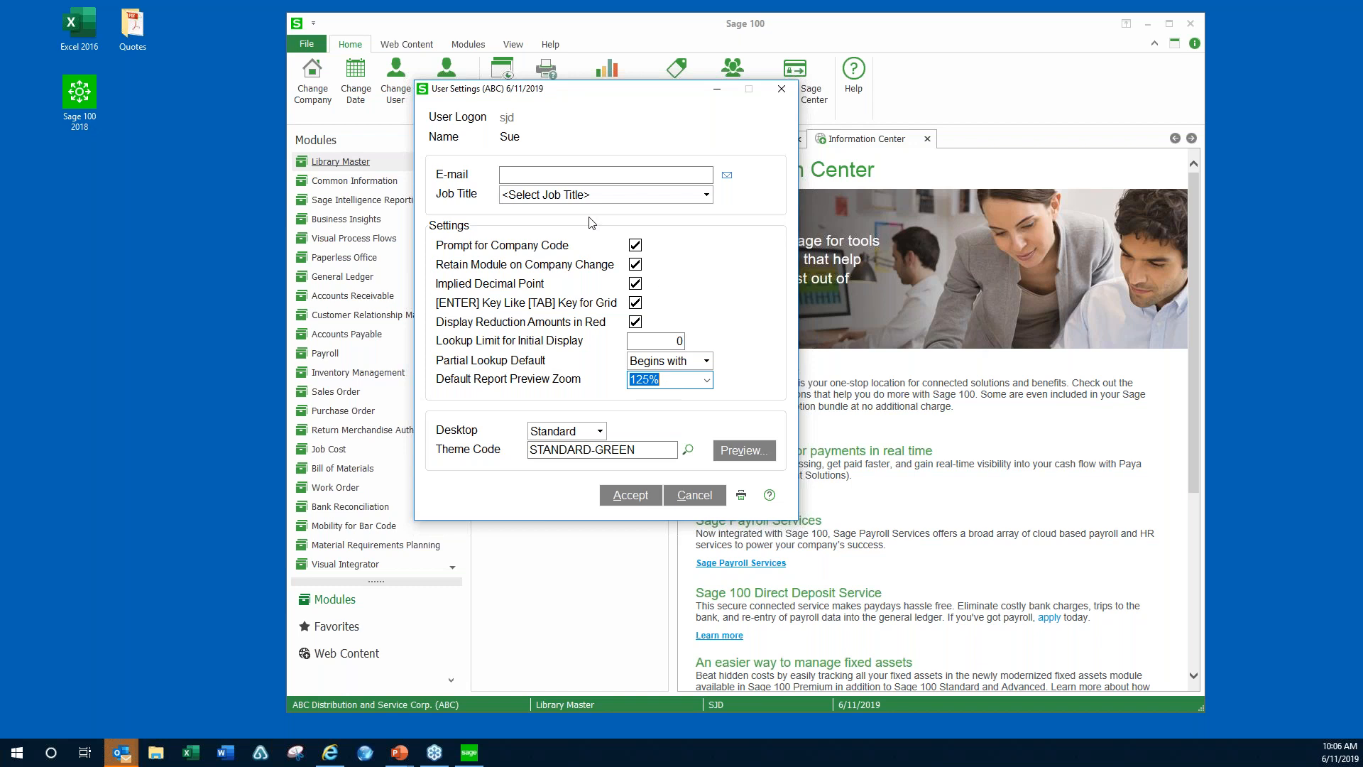
click(600, 432)
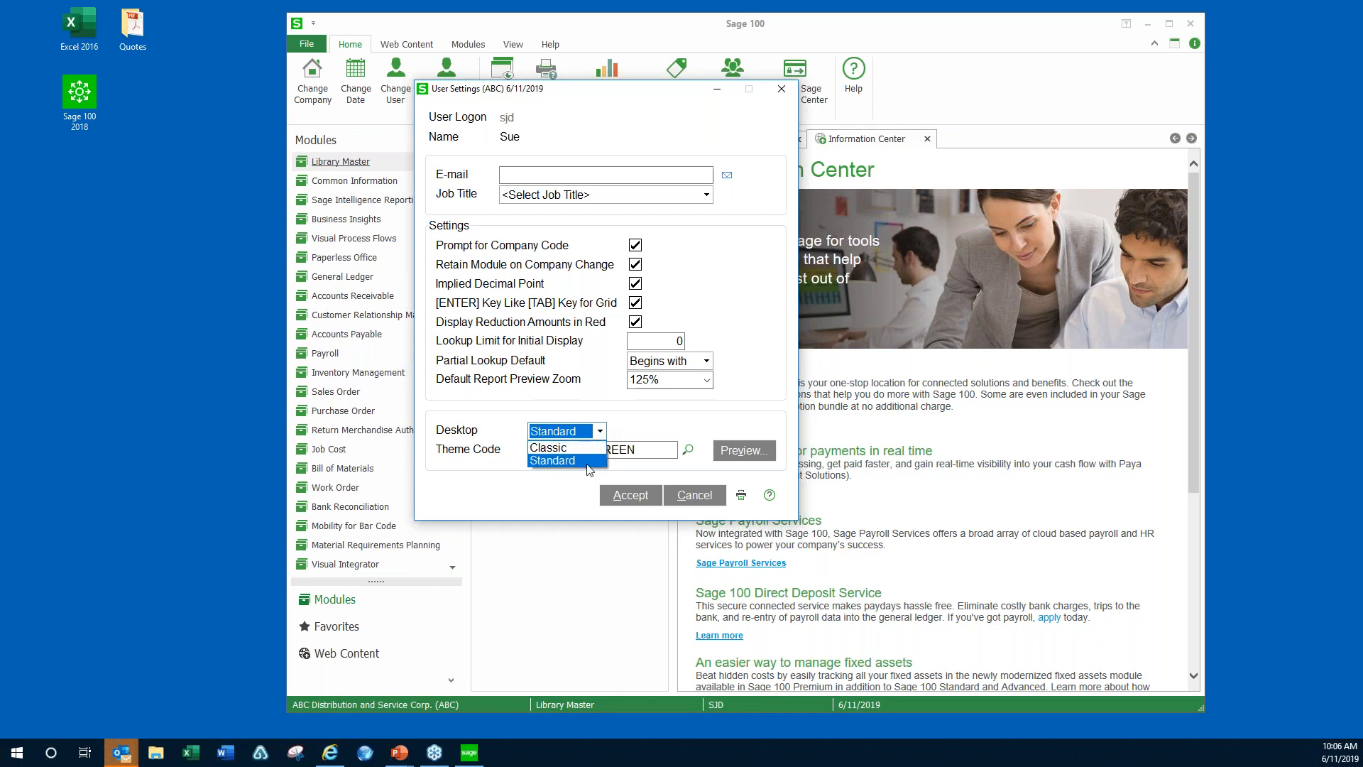
click(589, 461)
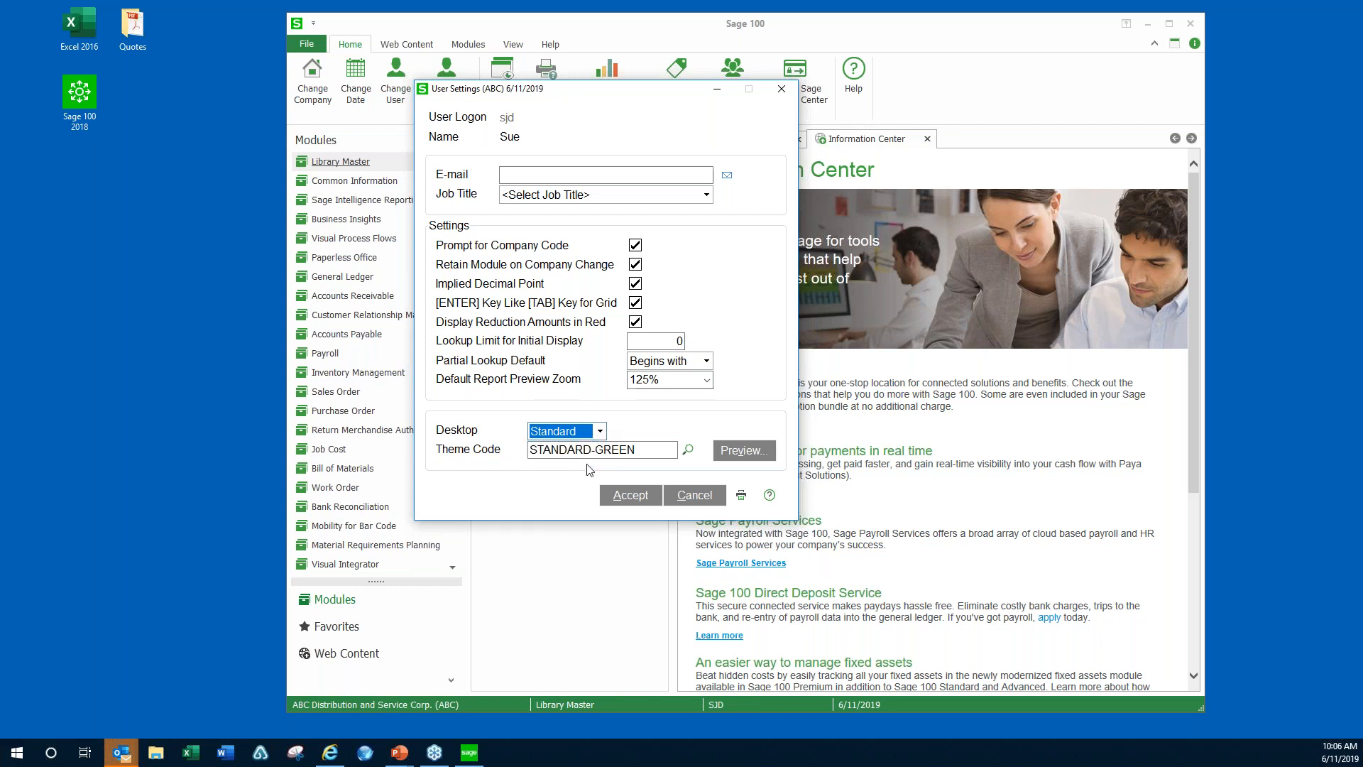
click(688, 452)
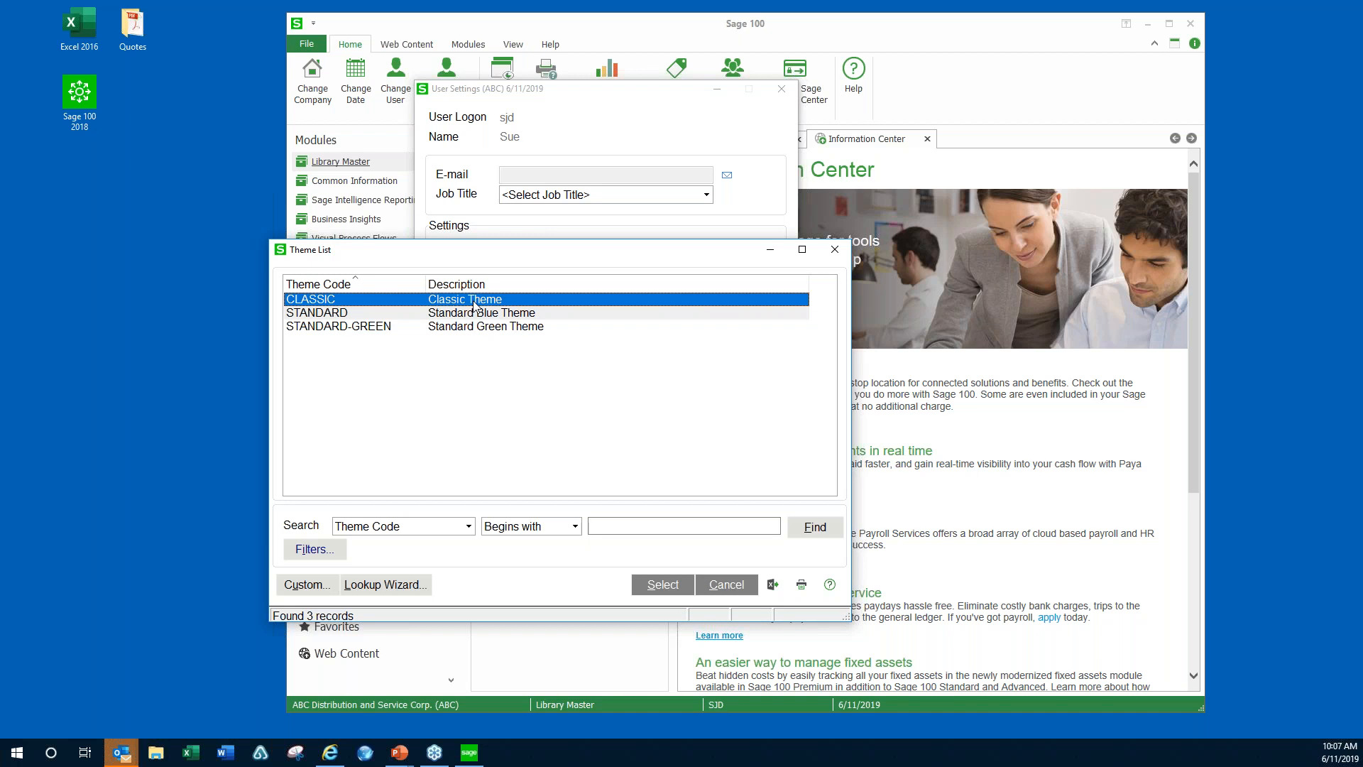
click(733, 589)
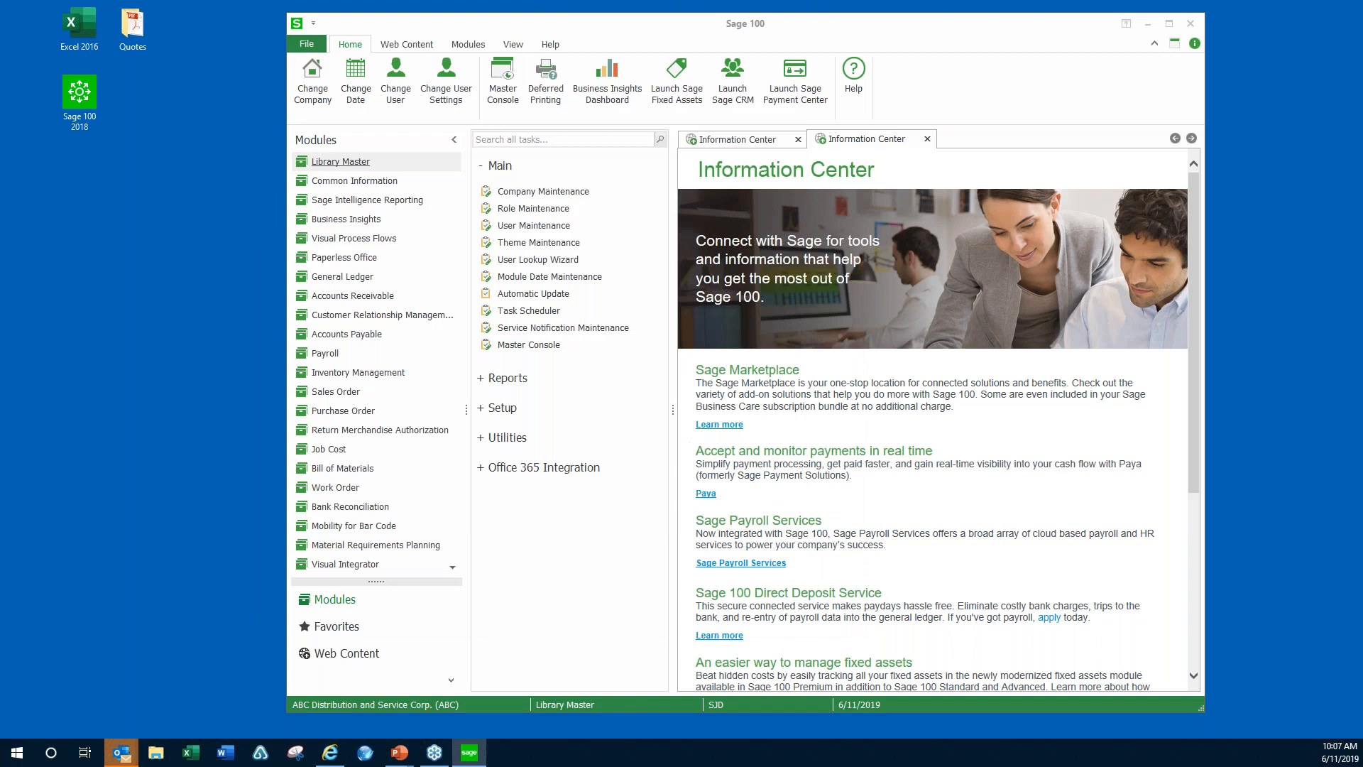
- Examine the first user's company role, preferences and auto-complete settings in User Maintenance, accept the record and close it
click(520, 227)
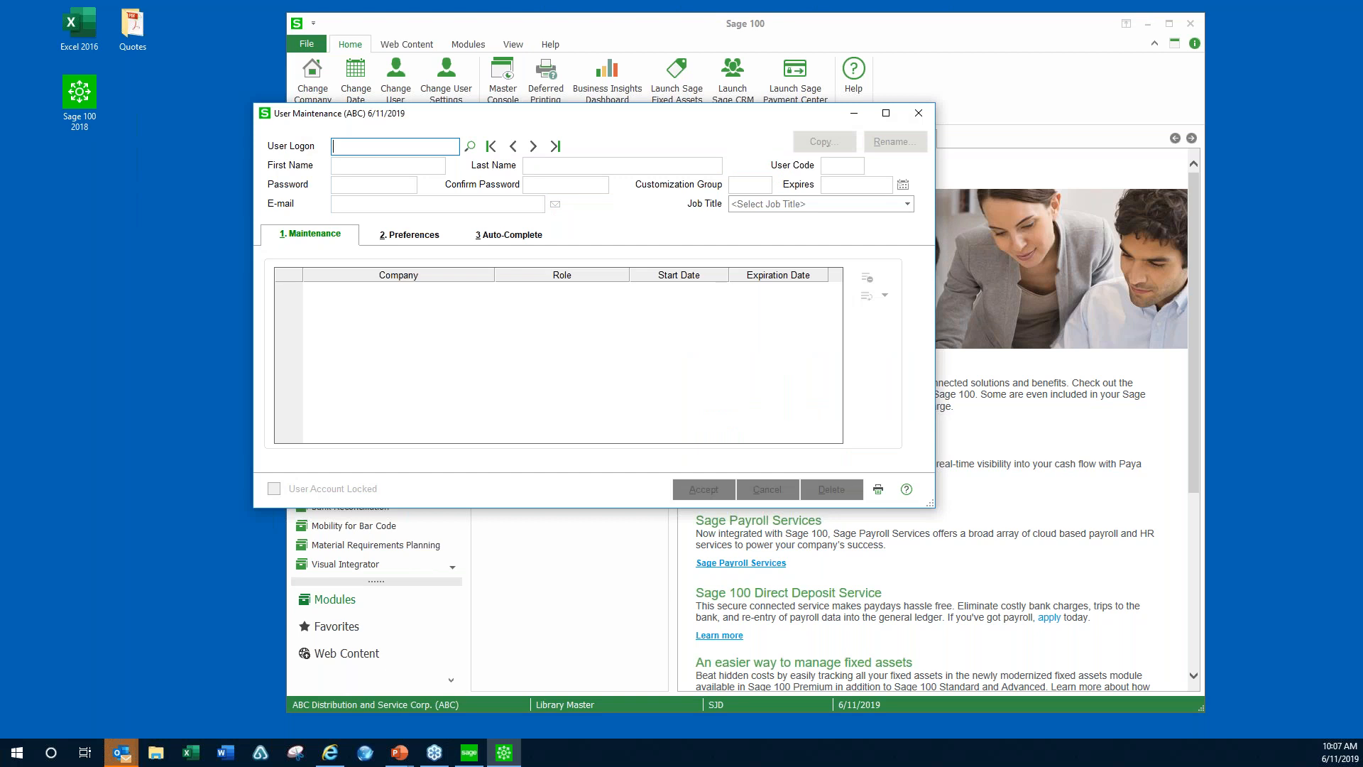
click(533, 147)
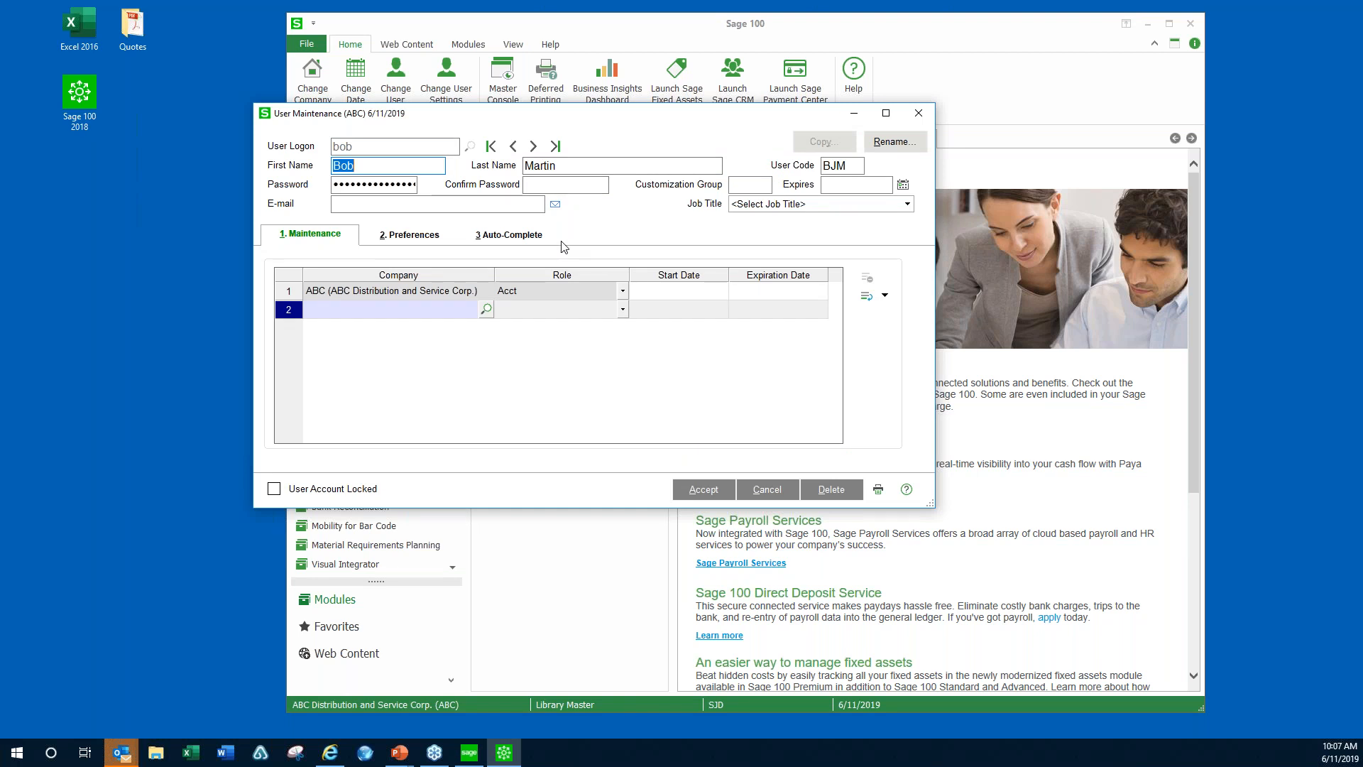
drag(672, 120, 676, 135)
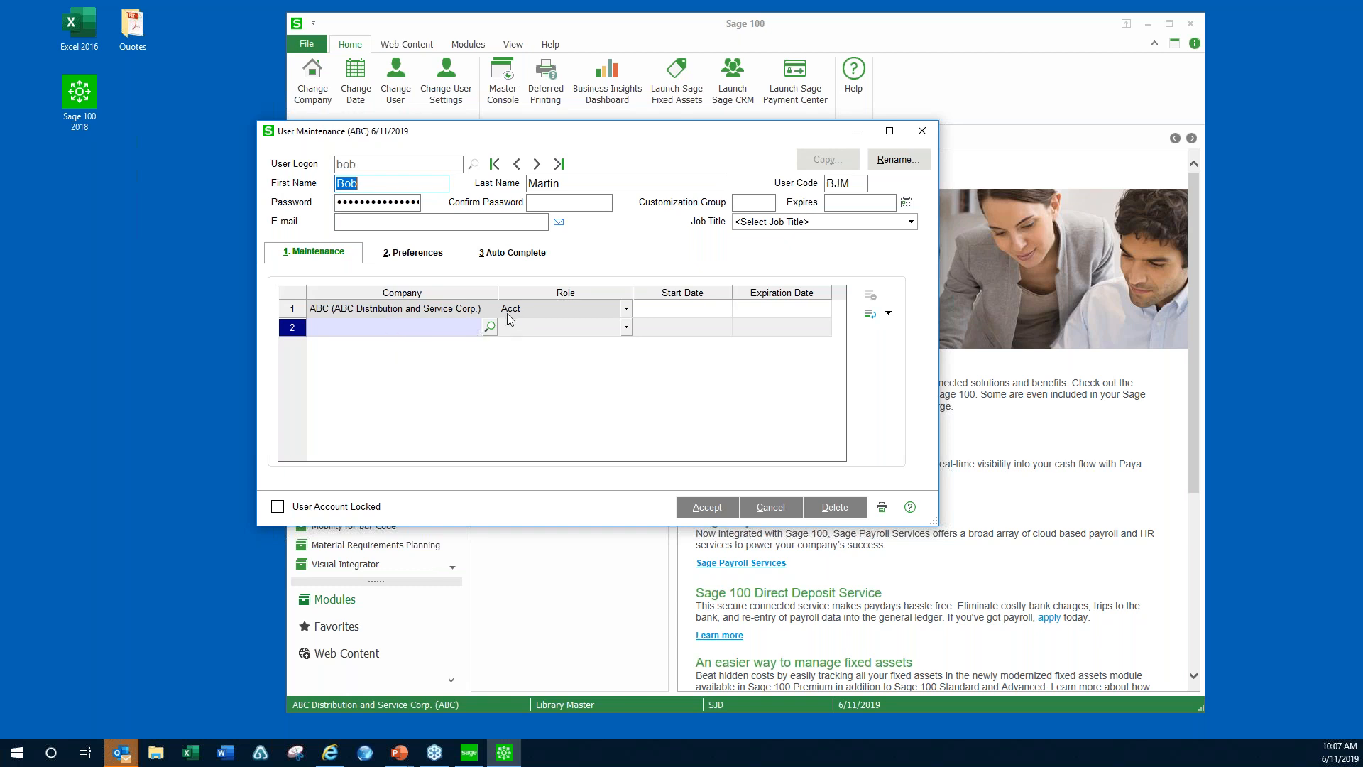
click(409, 259)
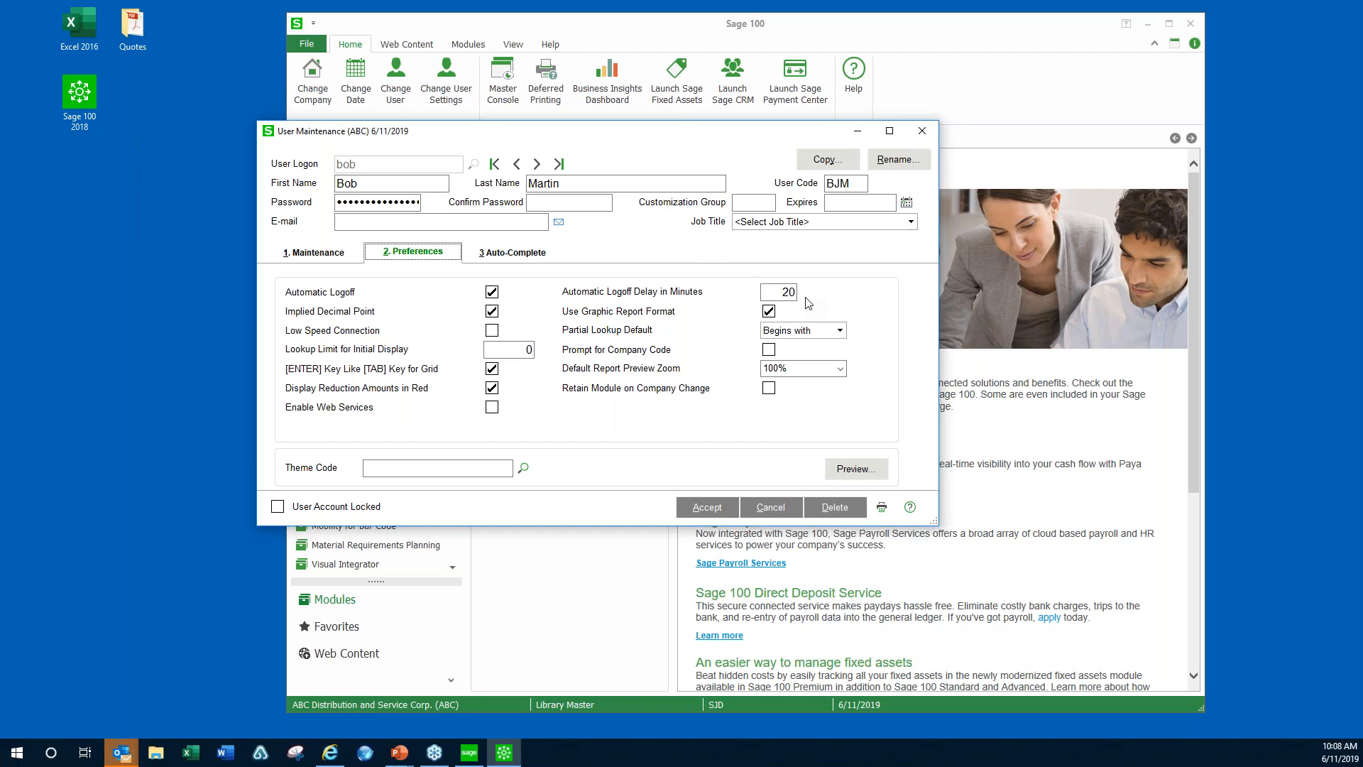
click(784, 291)
click(513, 254)
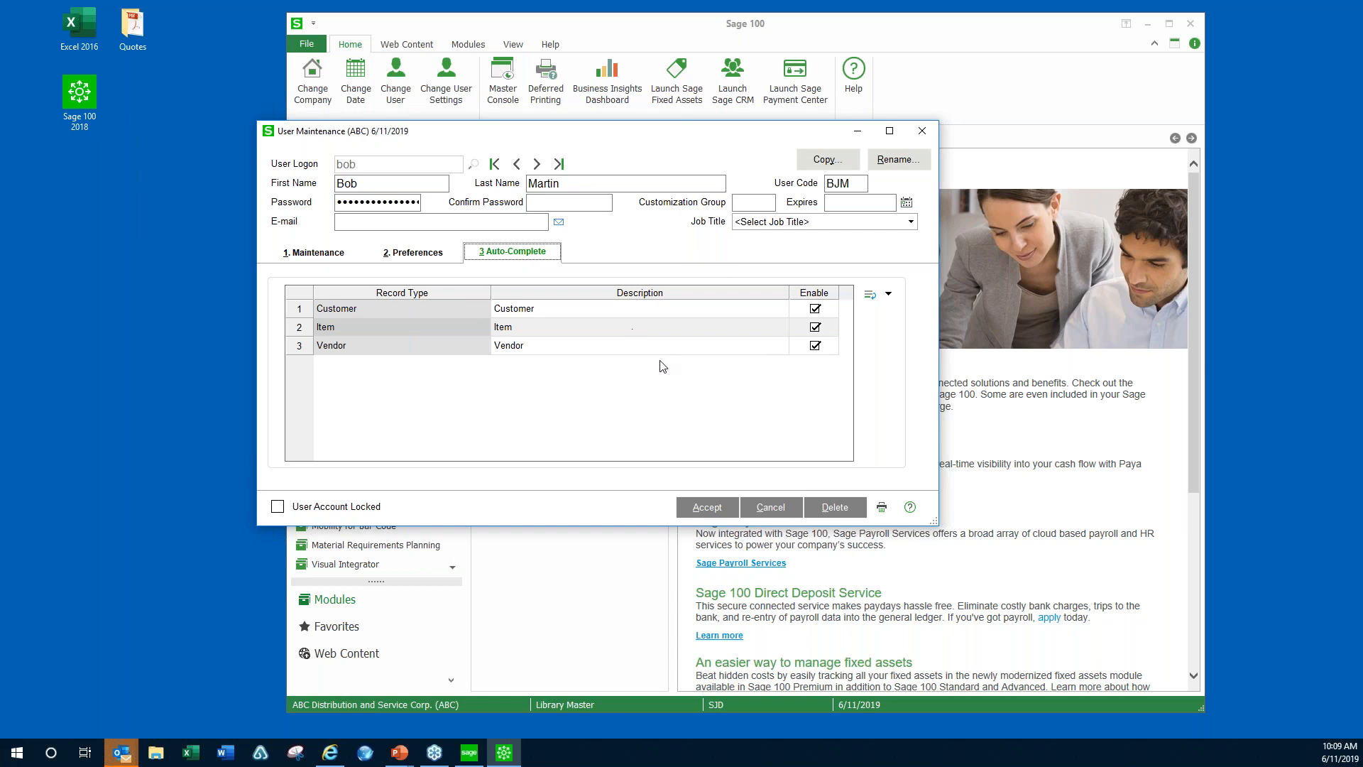
click(709, 508)
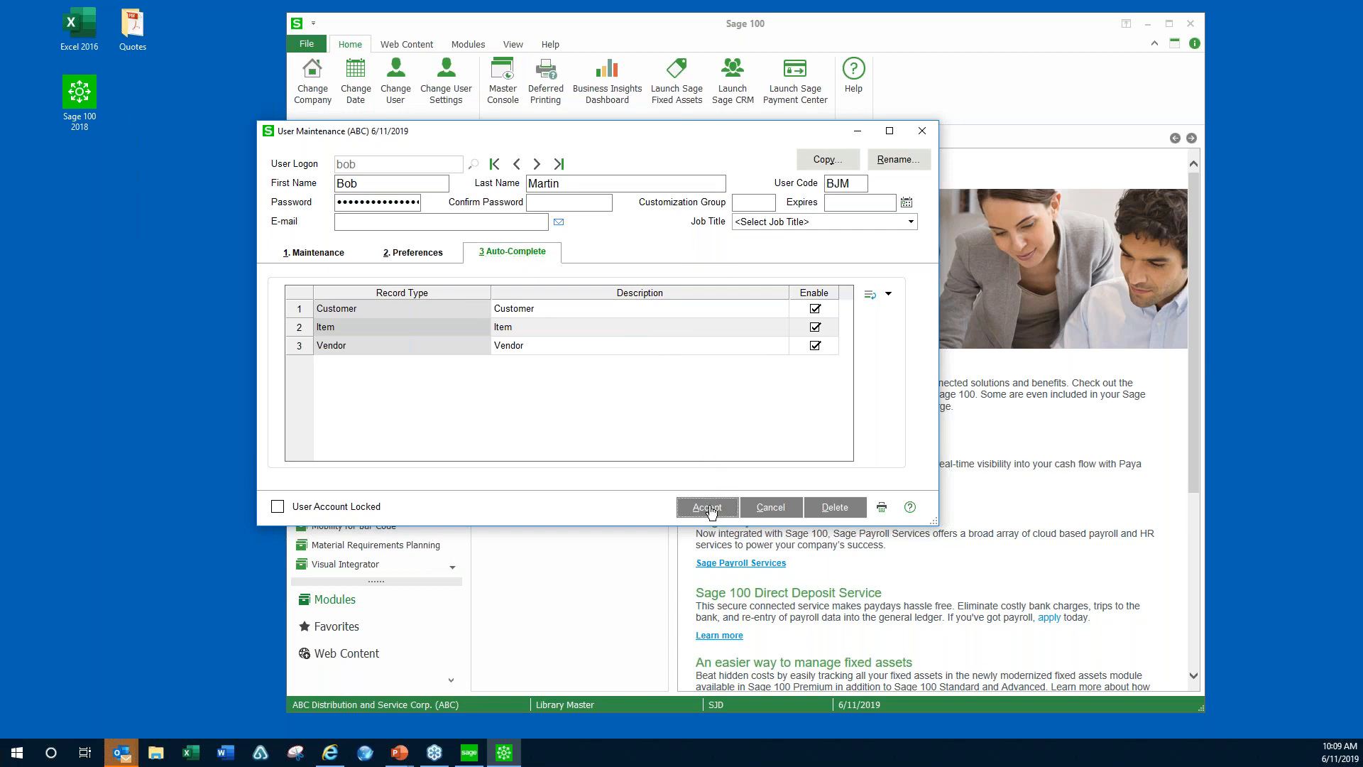
click(921, 132)
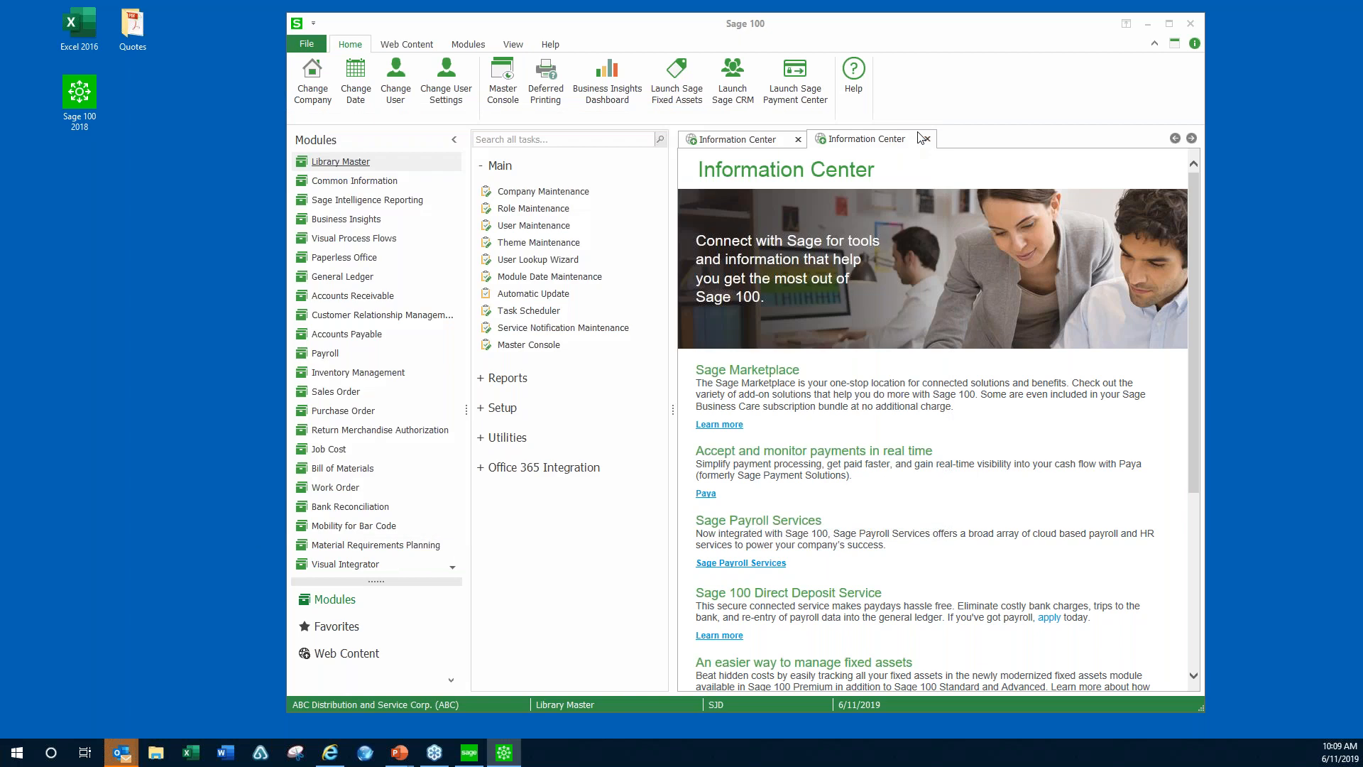
- Check the auto-complete and spell check preferences in System Configuration and accept them
click(501, 407)
click(527, 434)
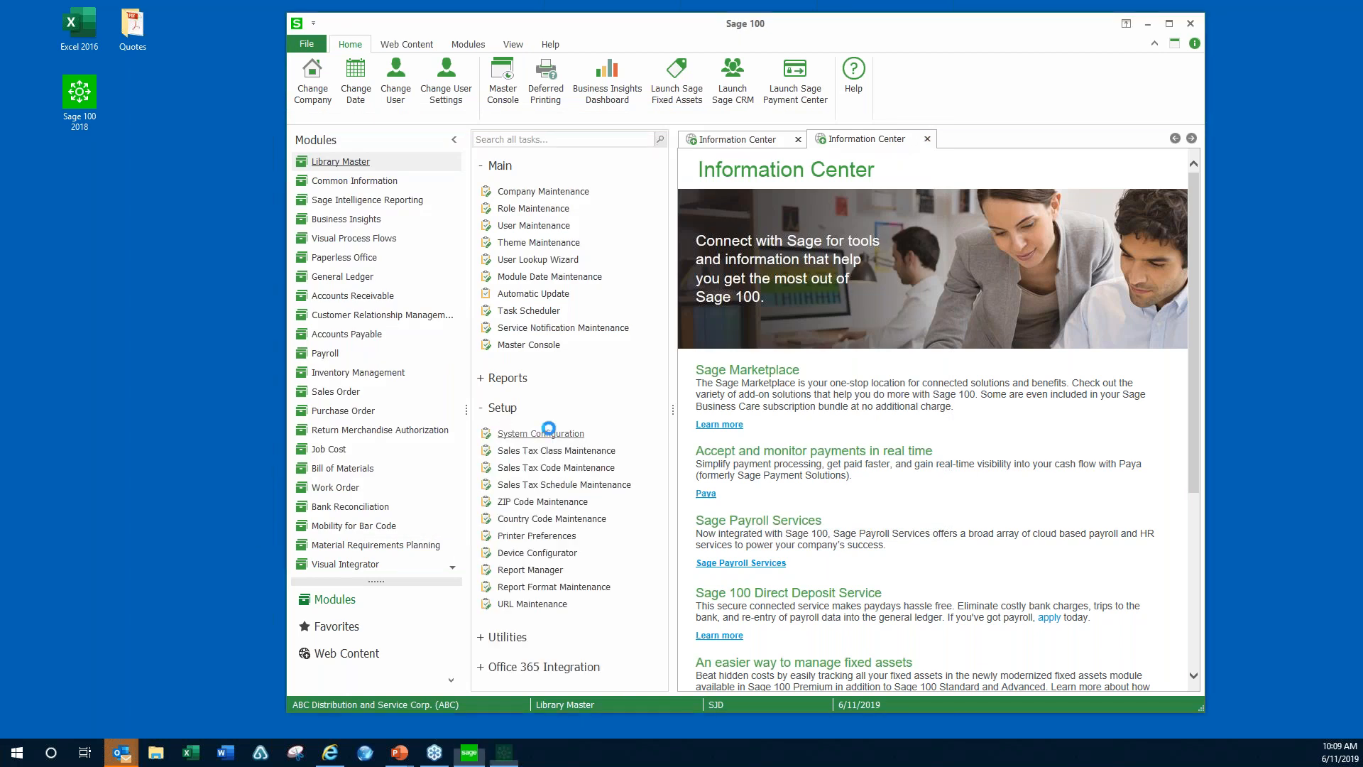
click(566, 140)
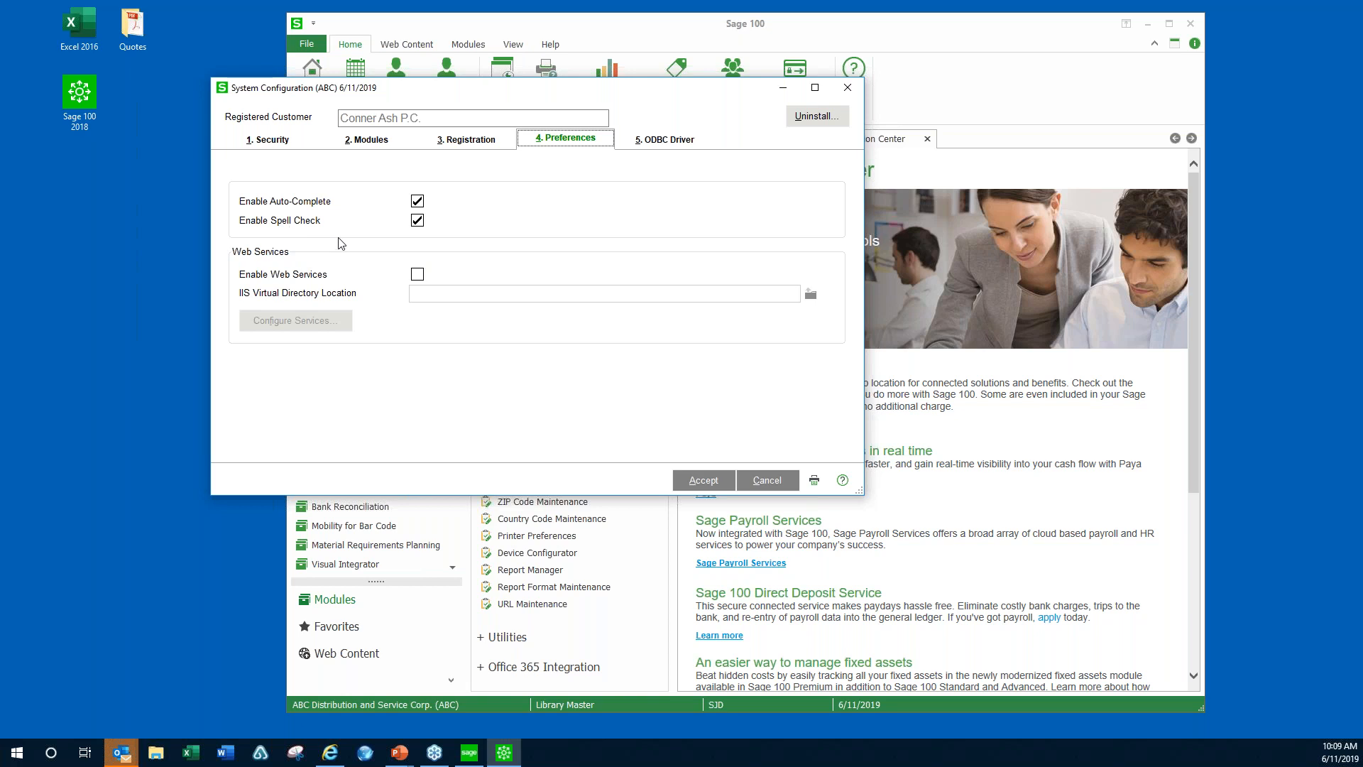
click(702, 480)
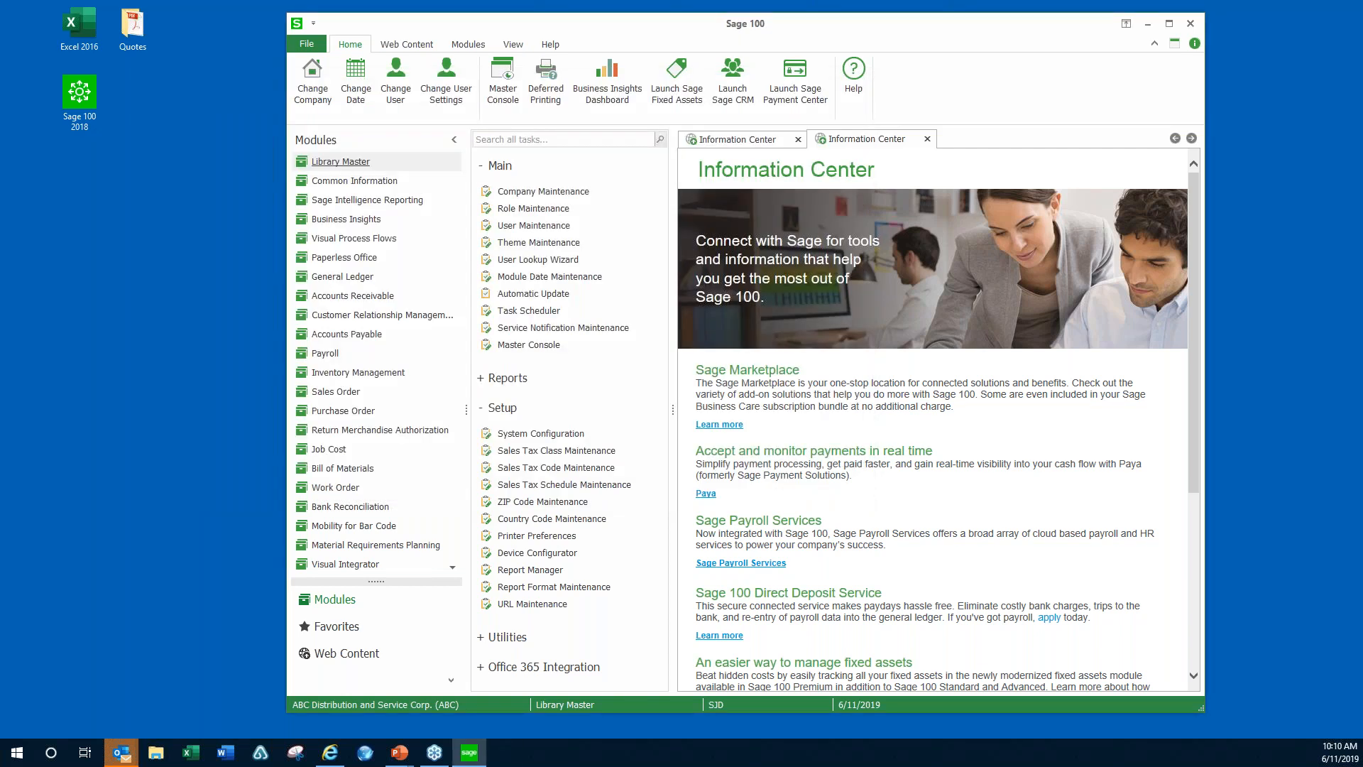
- Create a new theme in Theme Maintenance with the code ABC_DEFAULT and the description ABC Default
click(542, 245)
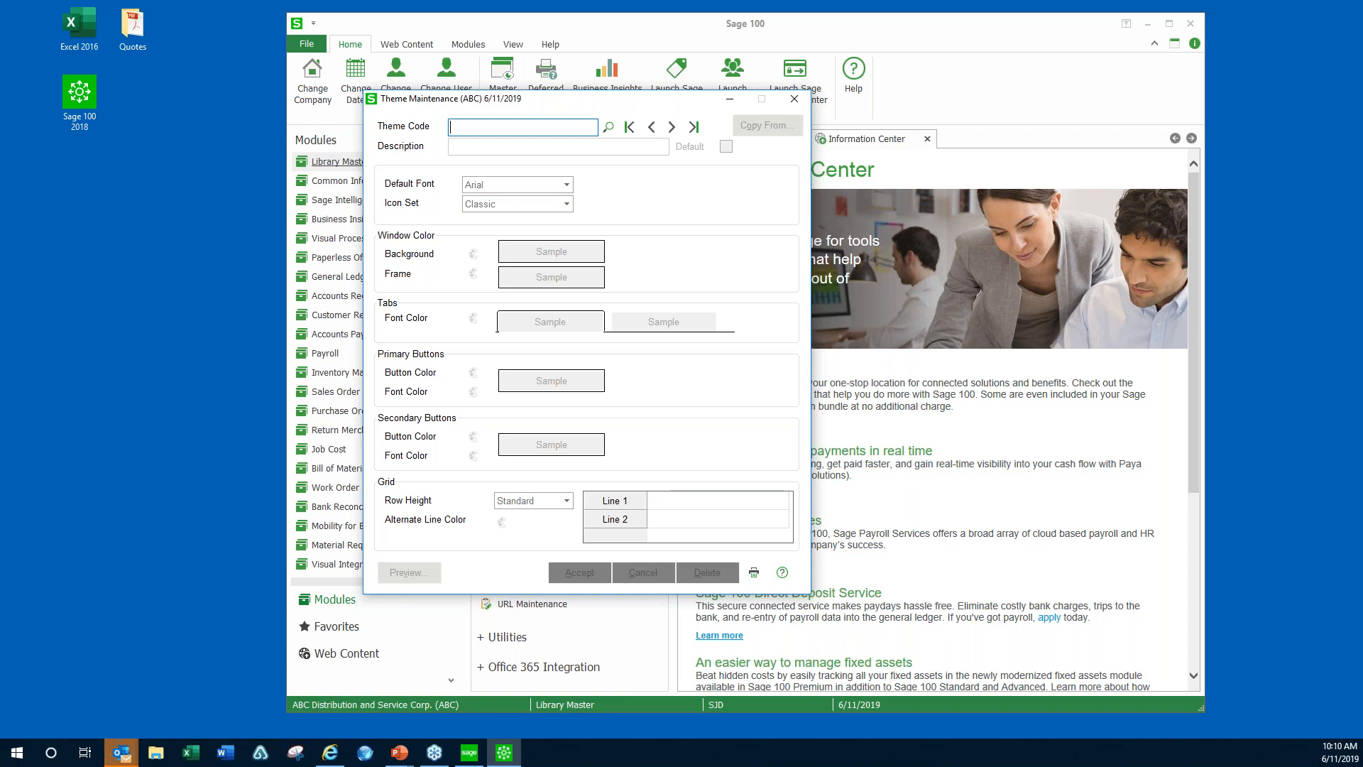
text(ABC_DEFAULT)
key(Tab)
text(AB)
key(BackSpace)
text(BC Default)
key(Tab)
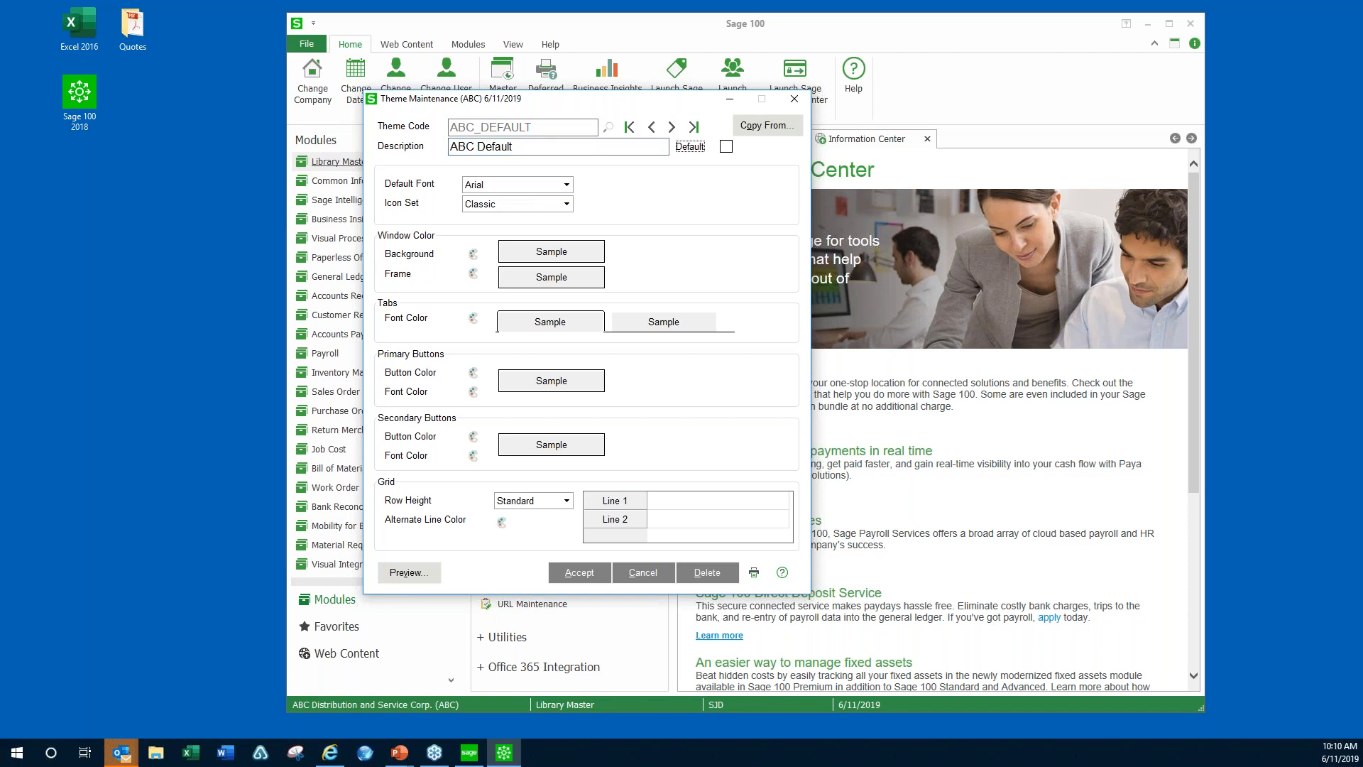
- Keep Arial as the theme's default font and choose the Classic icon set
click(566, 184)
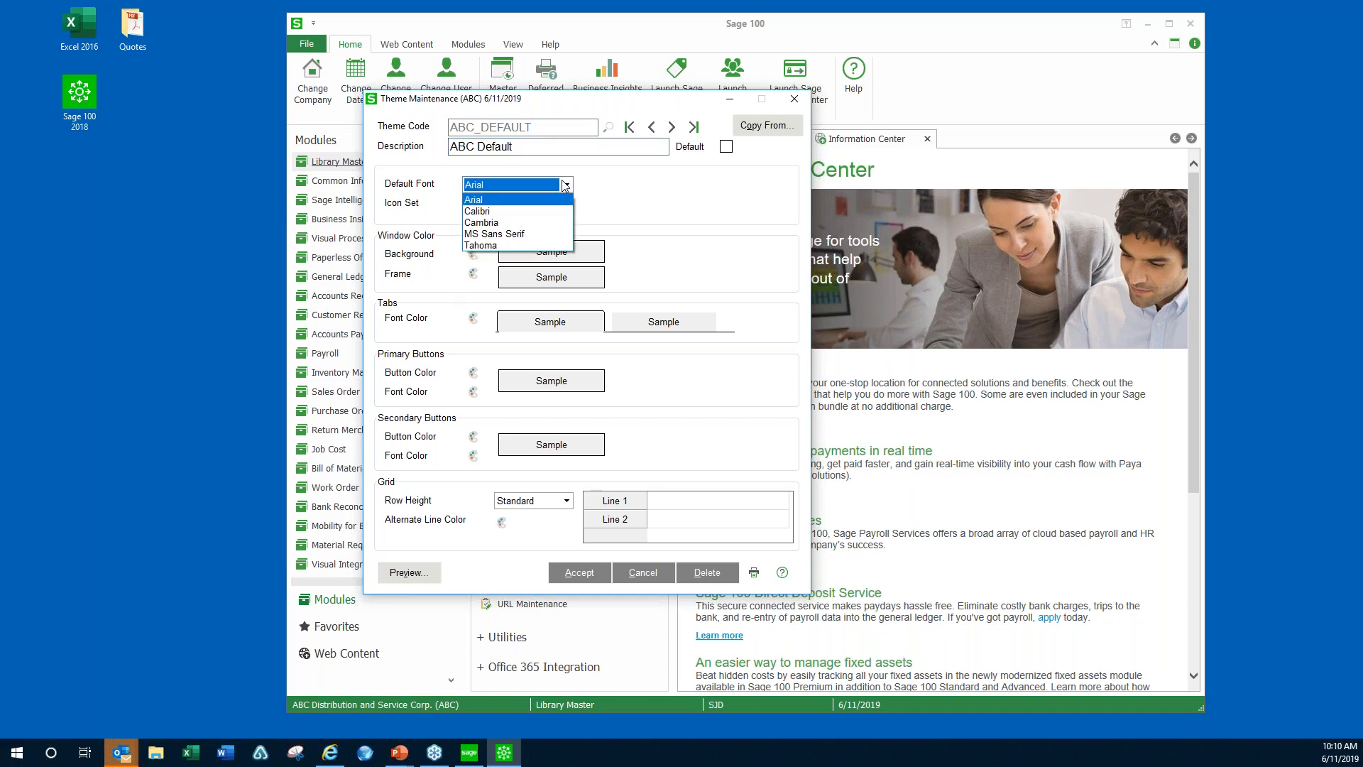
click(598, 189)
click(568, 205)
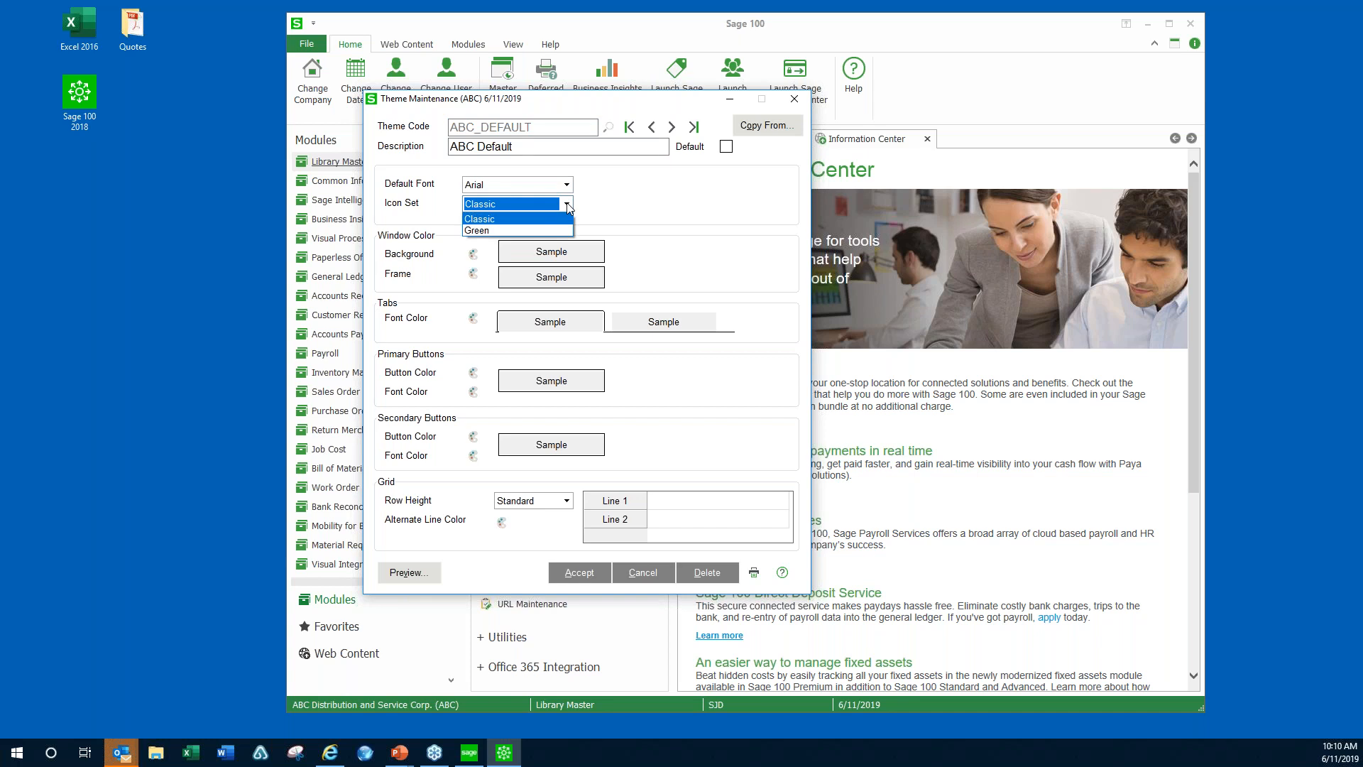
click(524, 221)
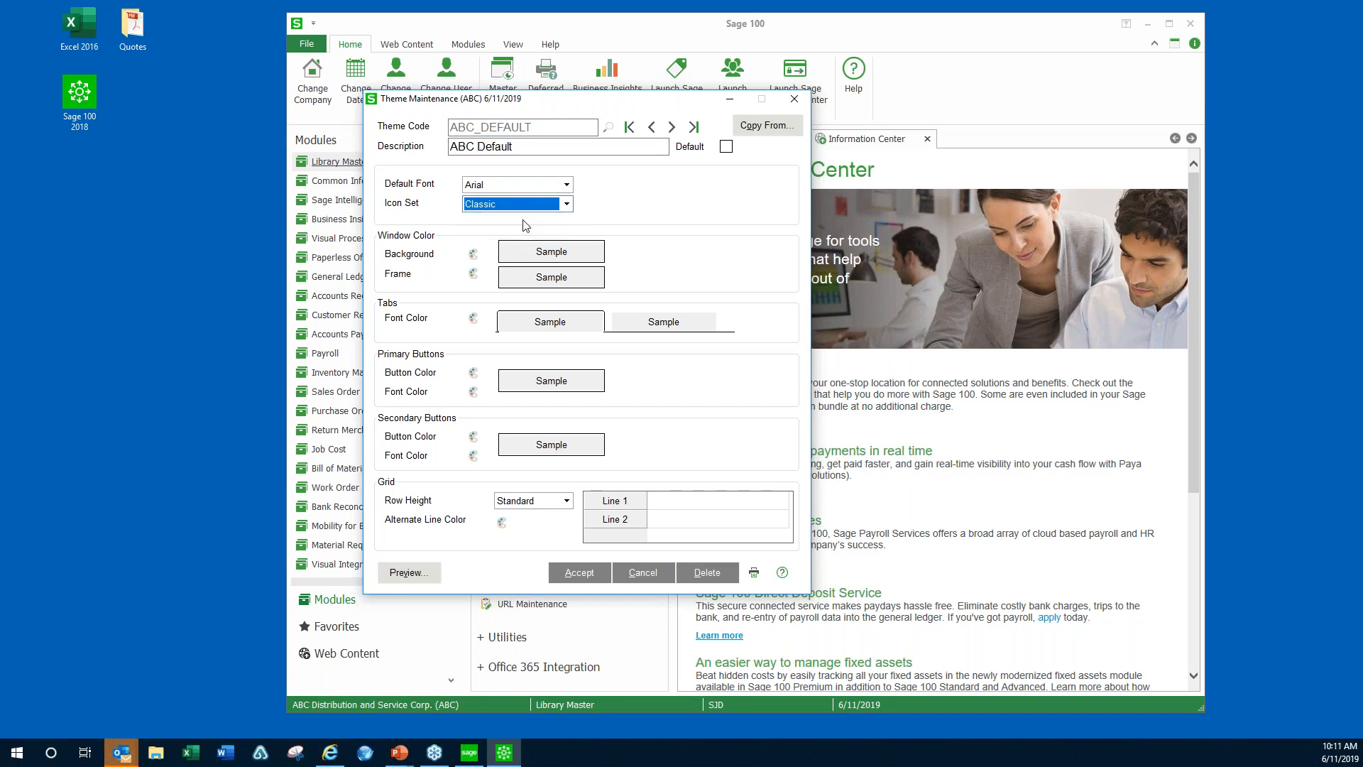
- Set the theme's window background to a pale green with red 232, green 255 and blue 232
click(474, 254)
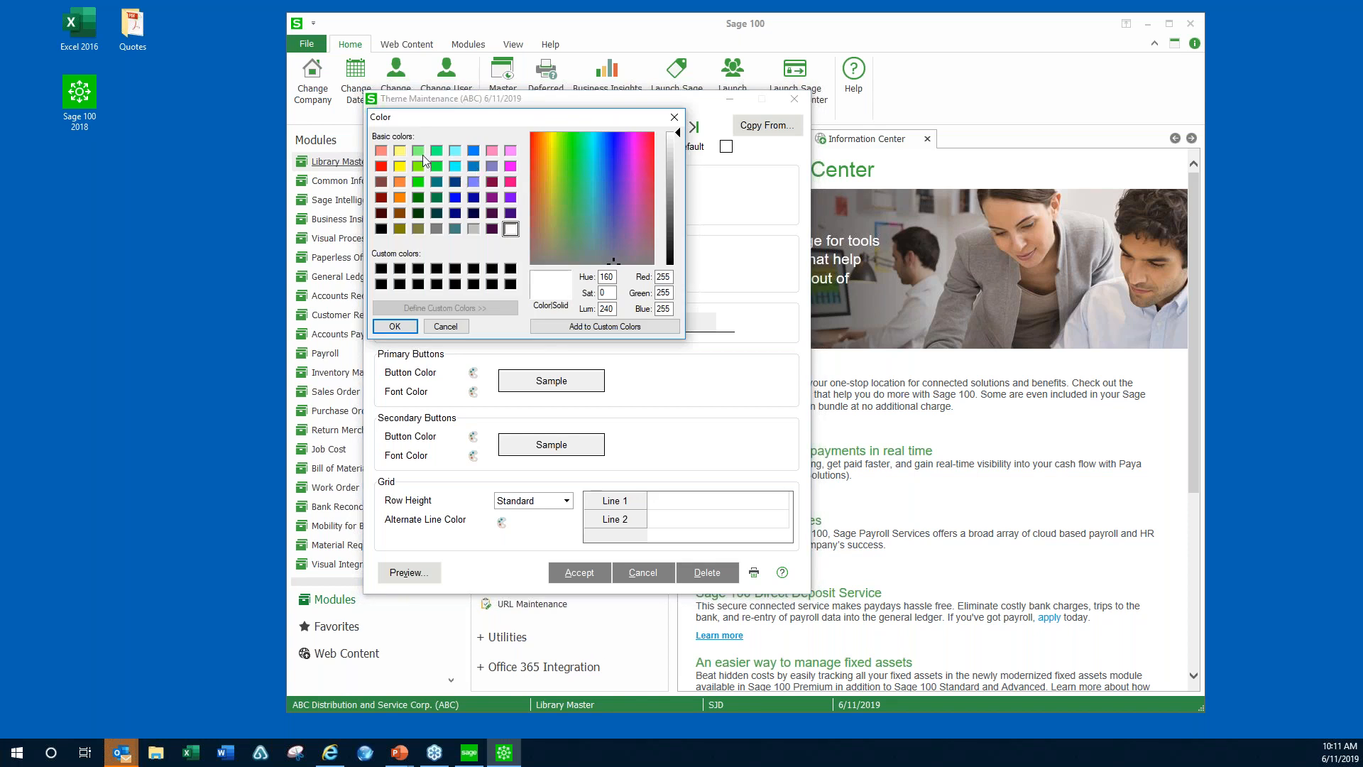
click(417, 197)
drag(675, 232, 674, 145)
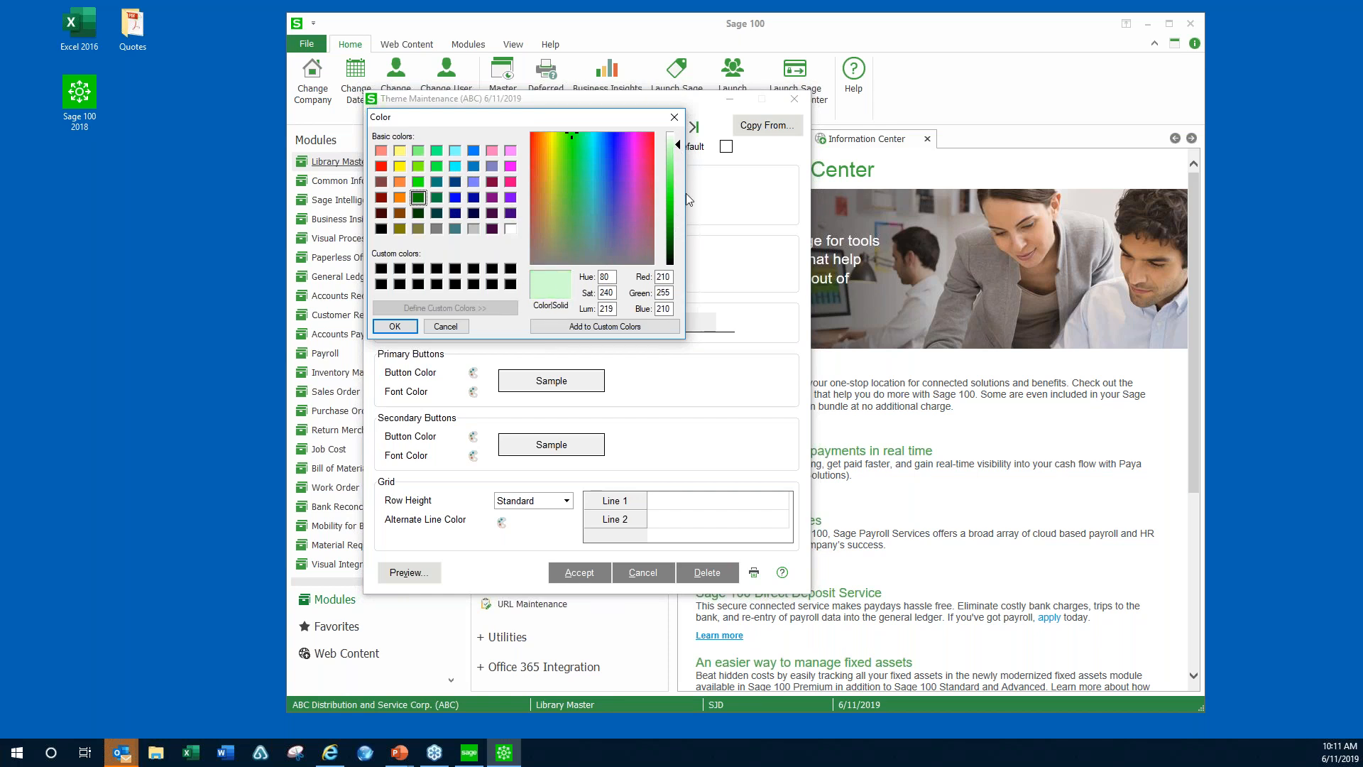
drag(675, 145, 677, 139)
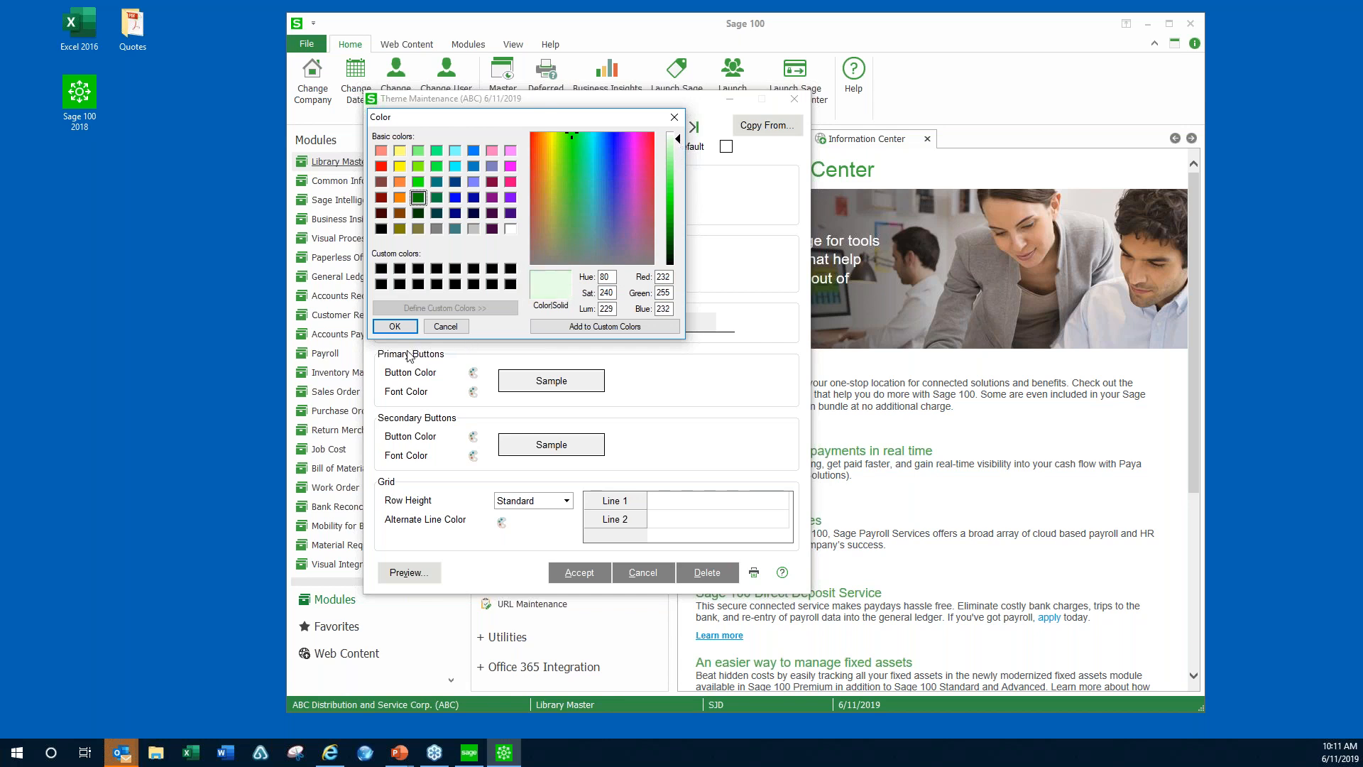
click(395, 326)
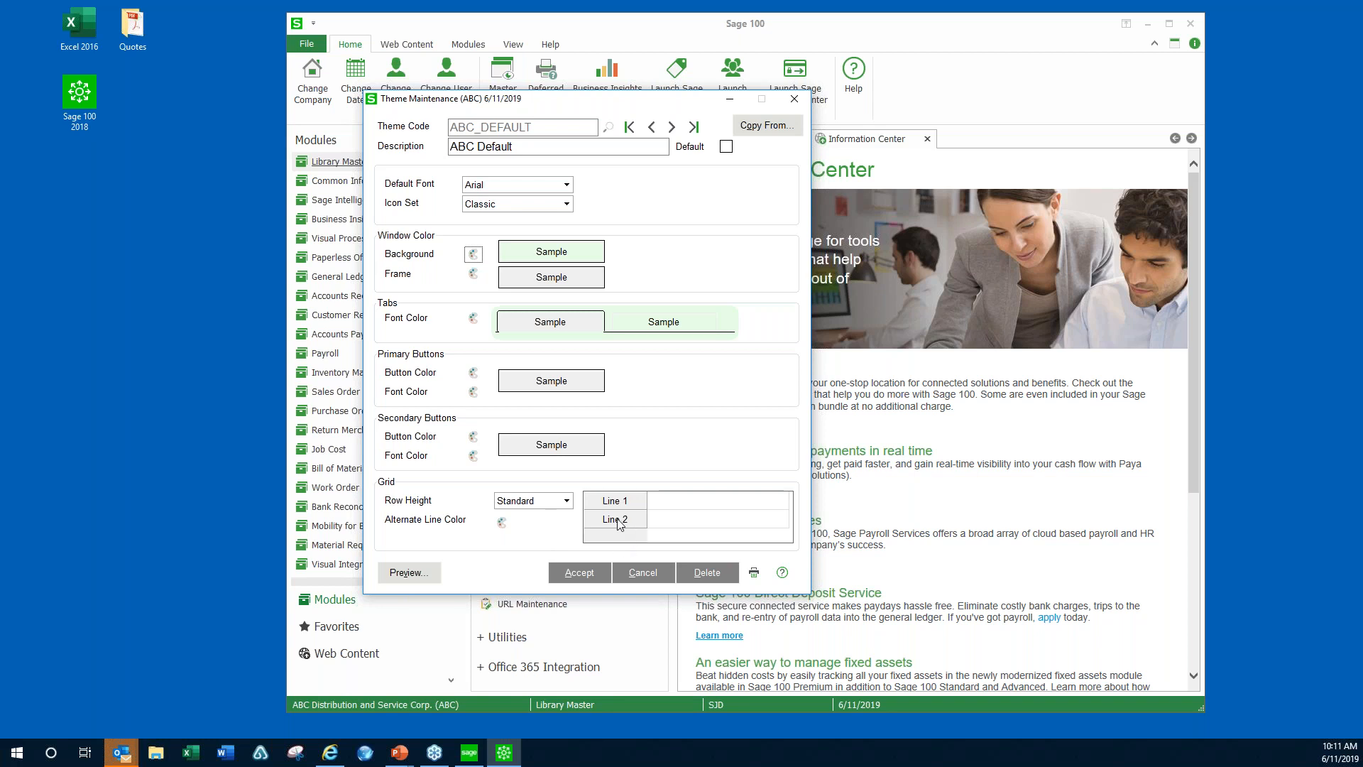
- Try the Condensed and Expanded row heights for the theme's grid, and return the row height to Standard
click(567, 502)
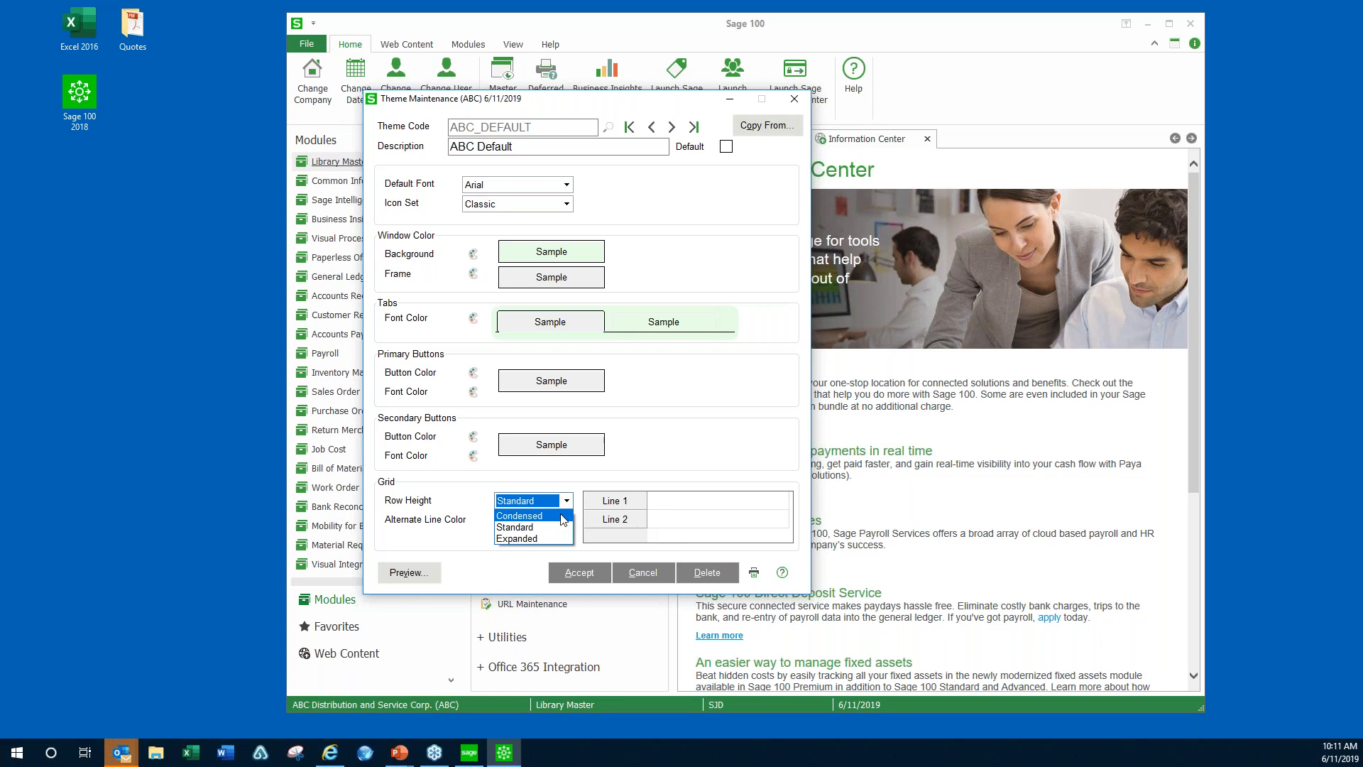
click(563, 516)
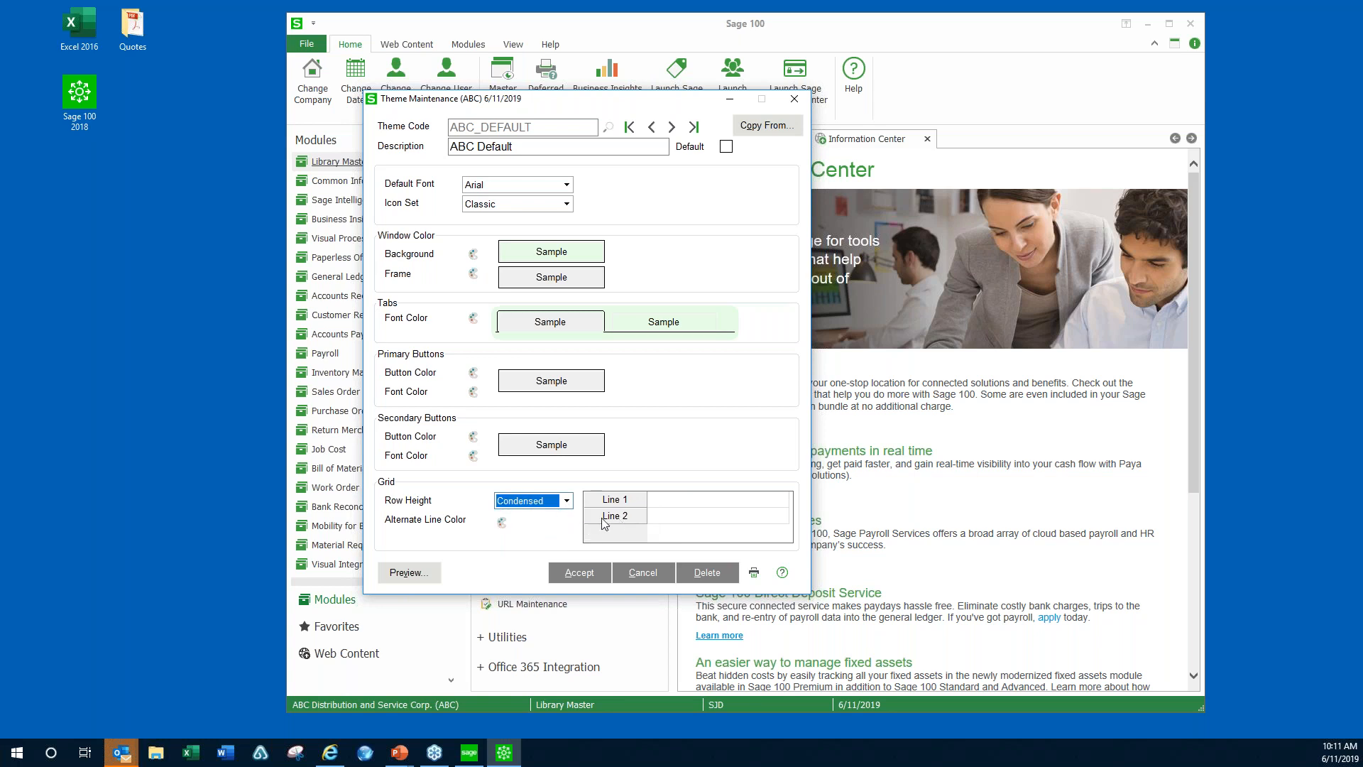
click(567, 502)
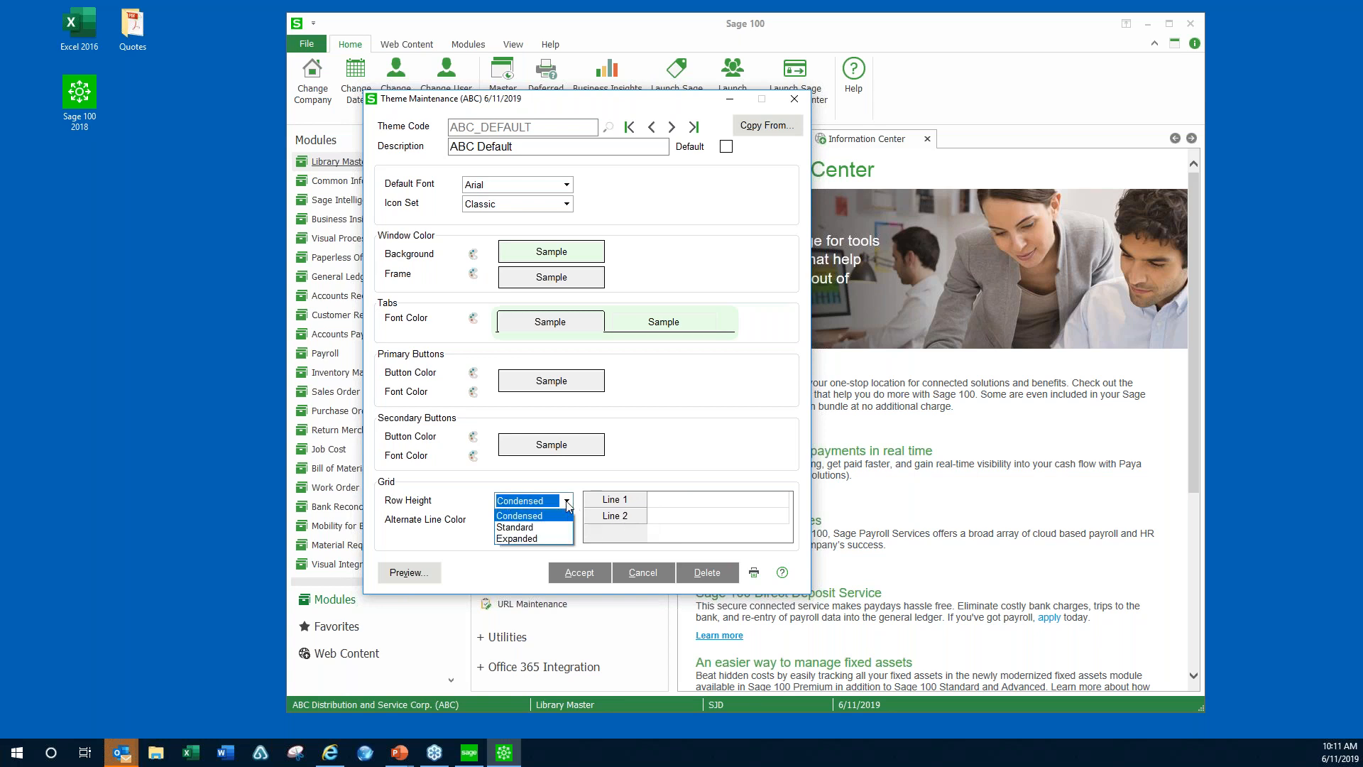
click(546, 540)
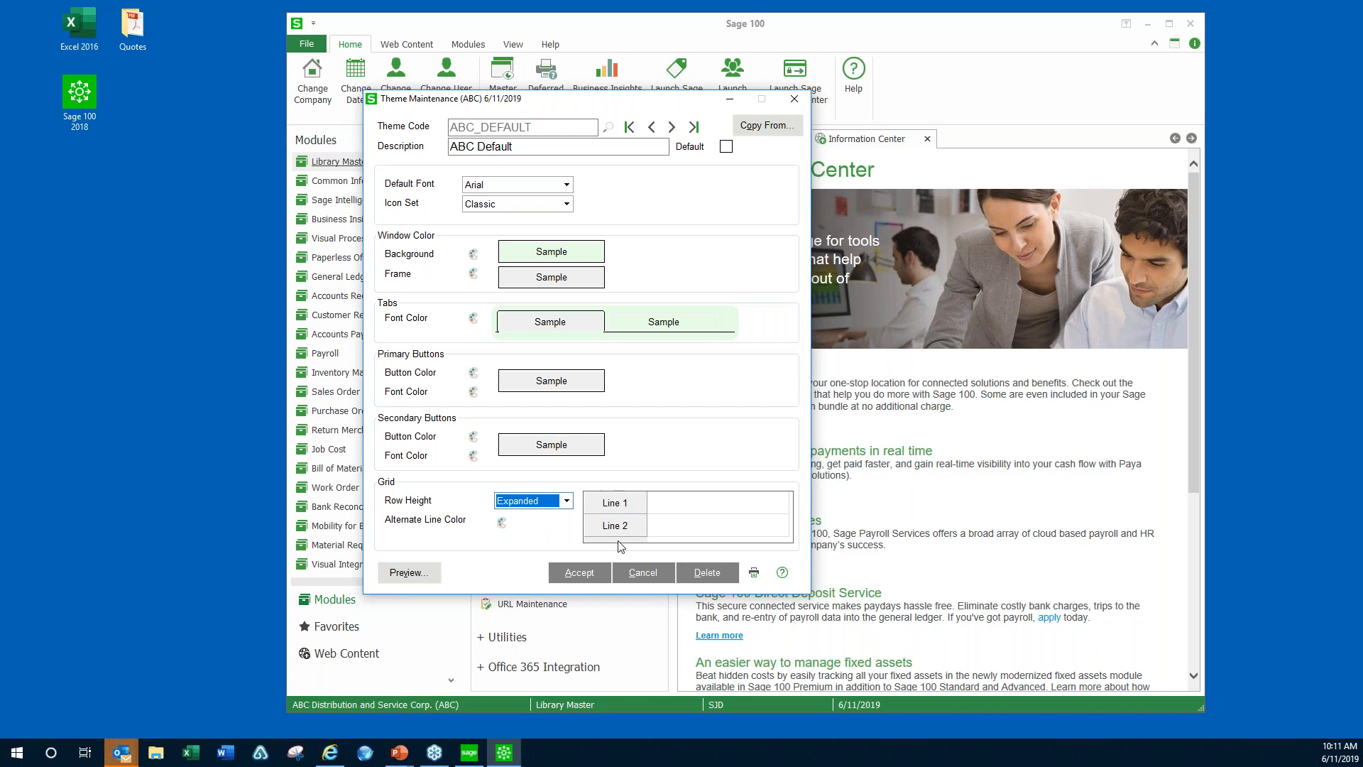
click(567, 501)
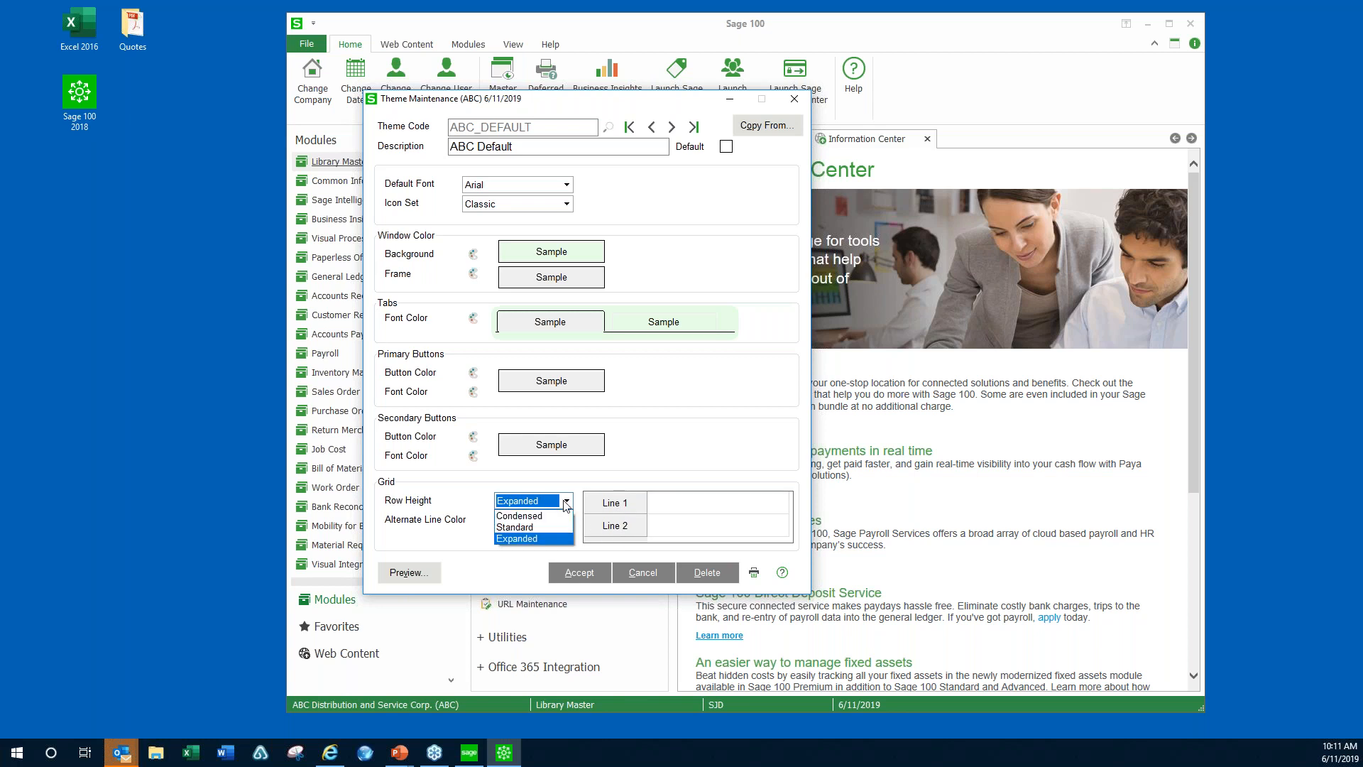
click(555, 528)
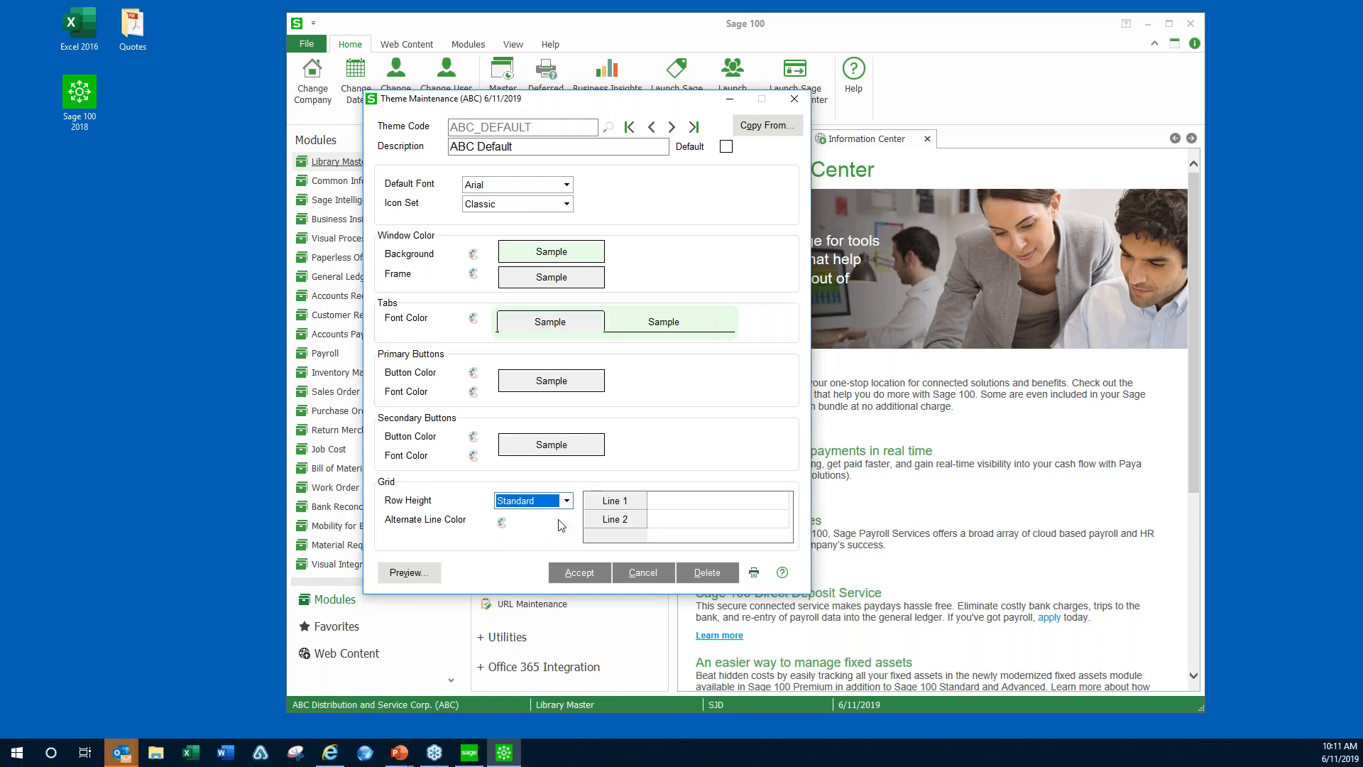
- Accept the ABC_DEFAULT theme and close Theme Maintenance, collapsing the Library Master Setup tasks
click(580, 573)
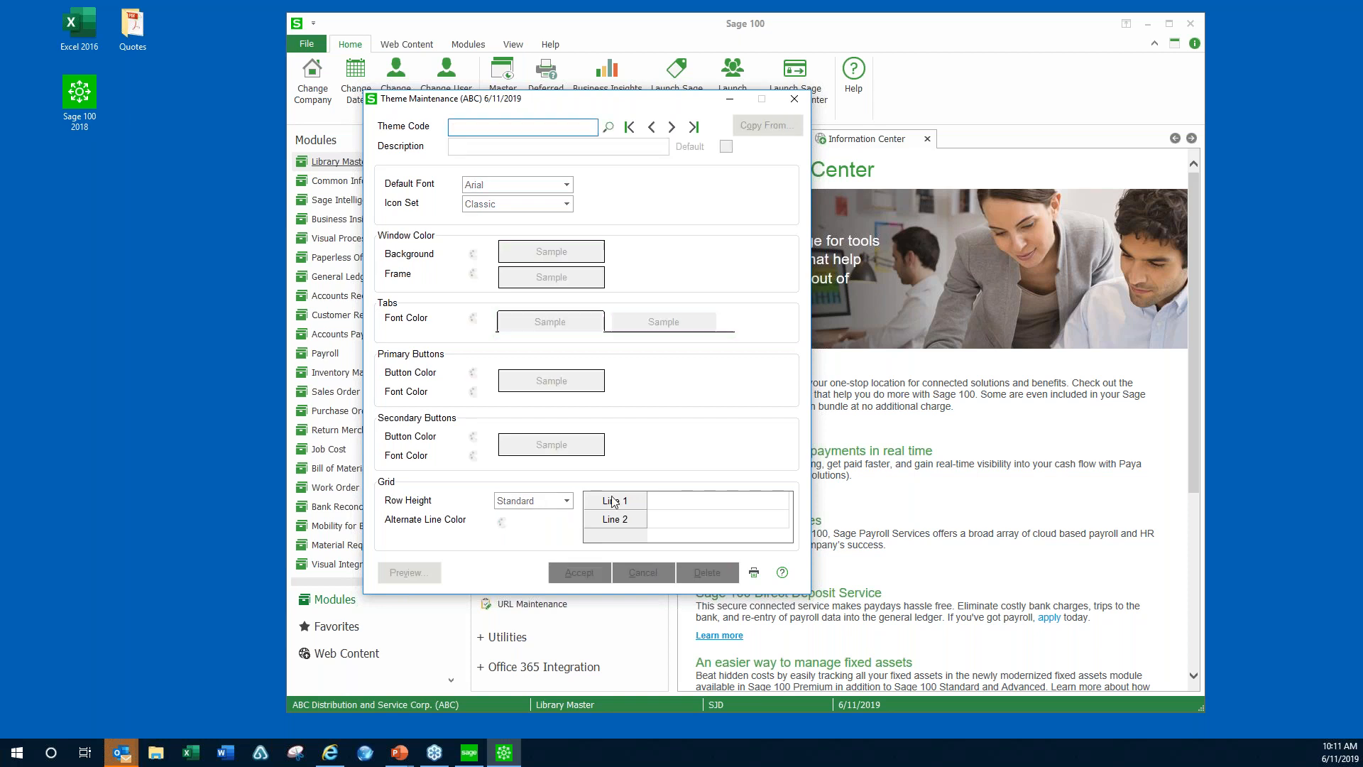
click(796, 101)
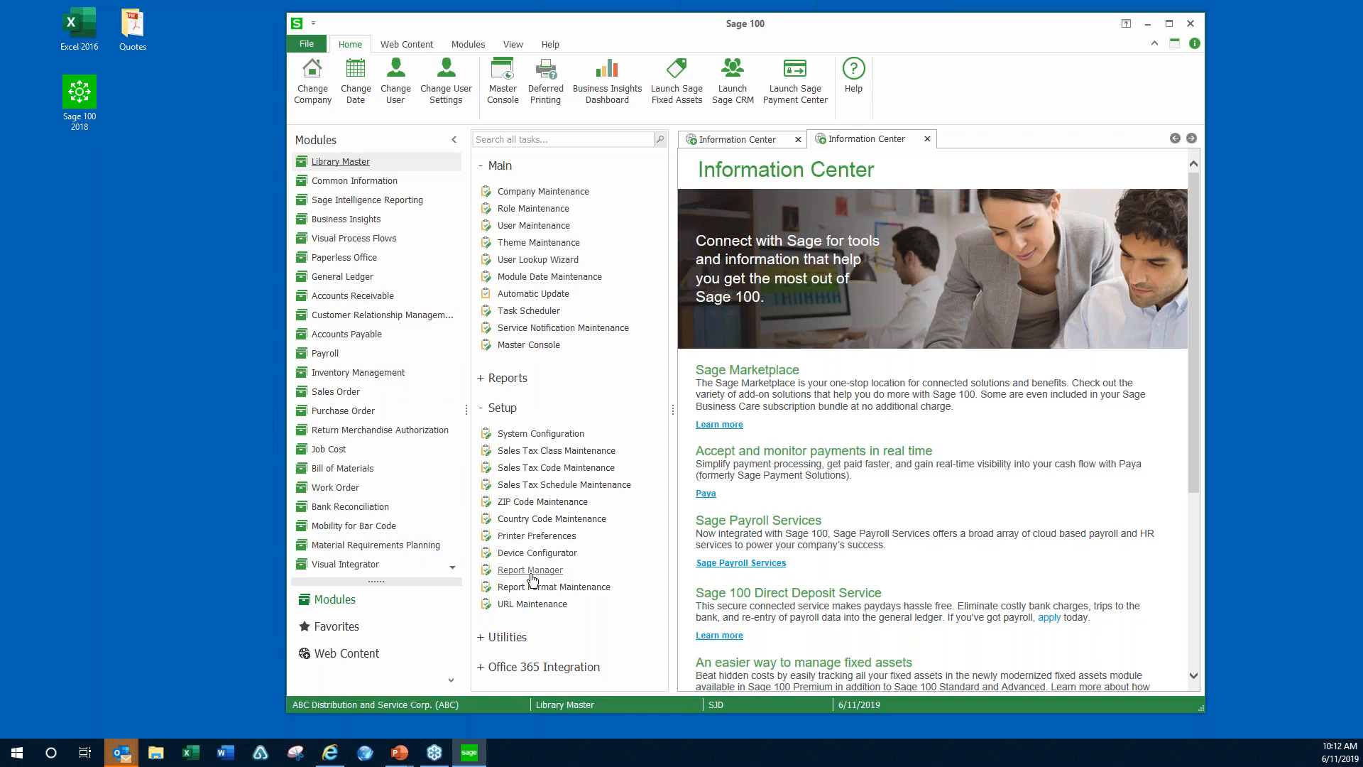
click(490, 411)
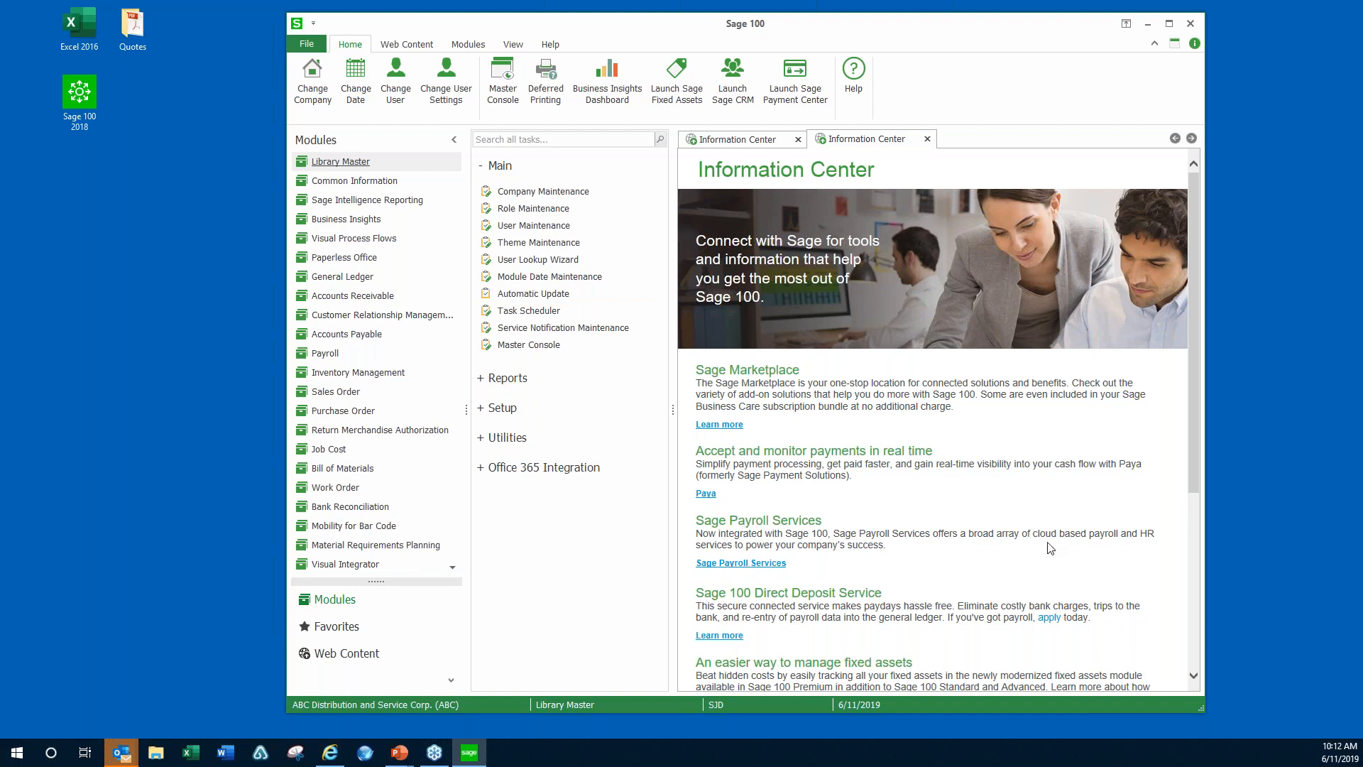
- Look through the Information Center page and view the company selection dialog without changing the company
click(1194, 630)
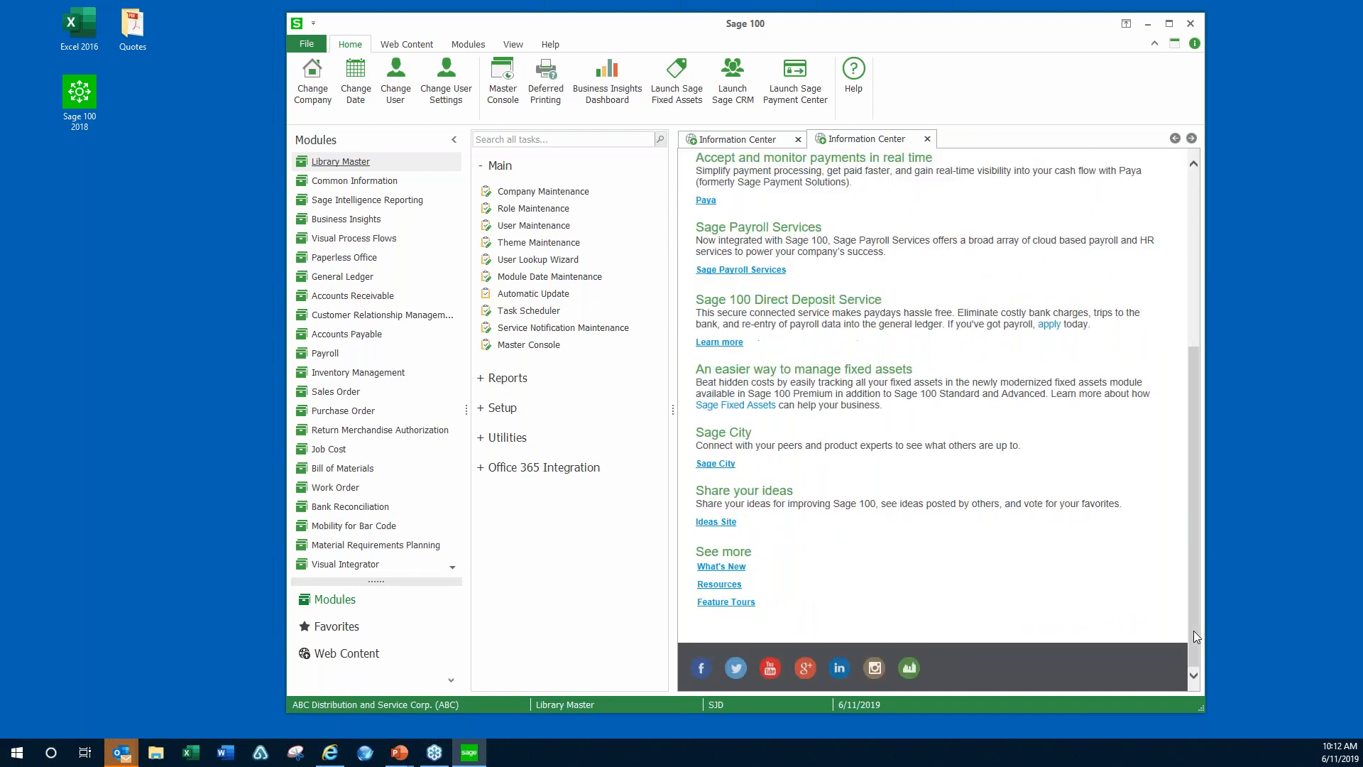
drag(1194, 573, 1194, 387)
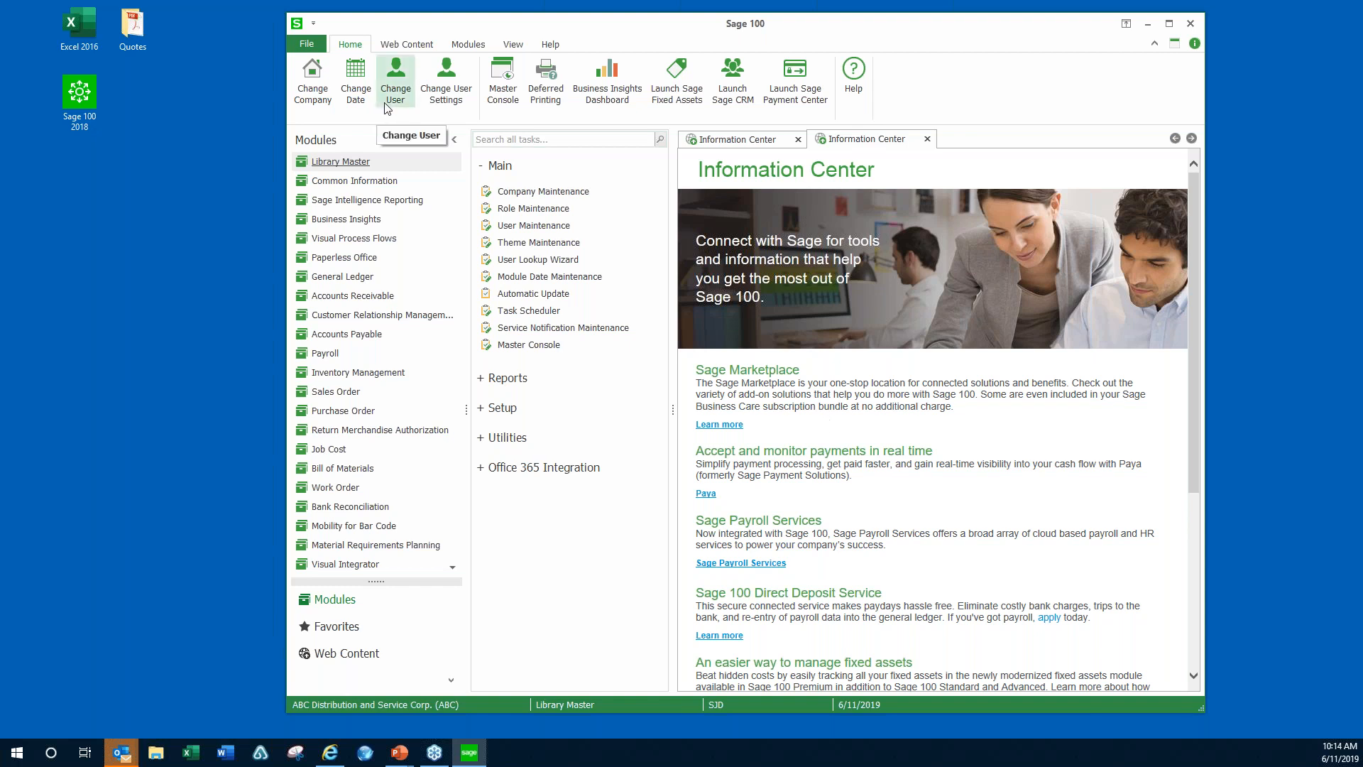
click(312, 100)
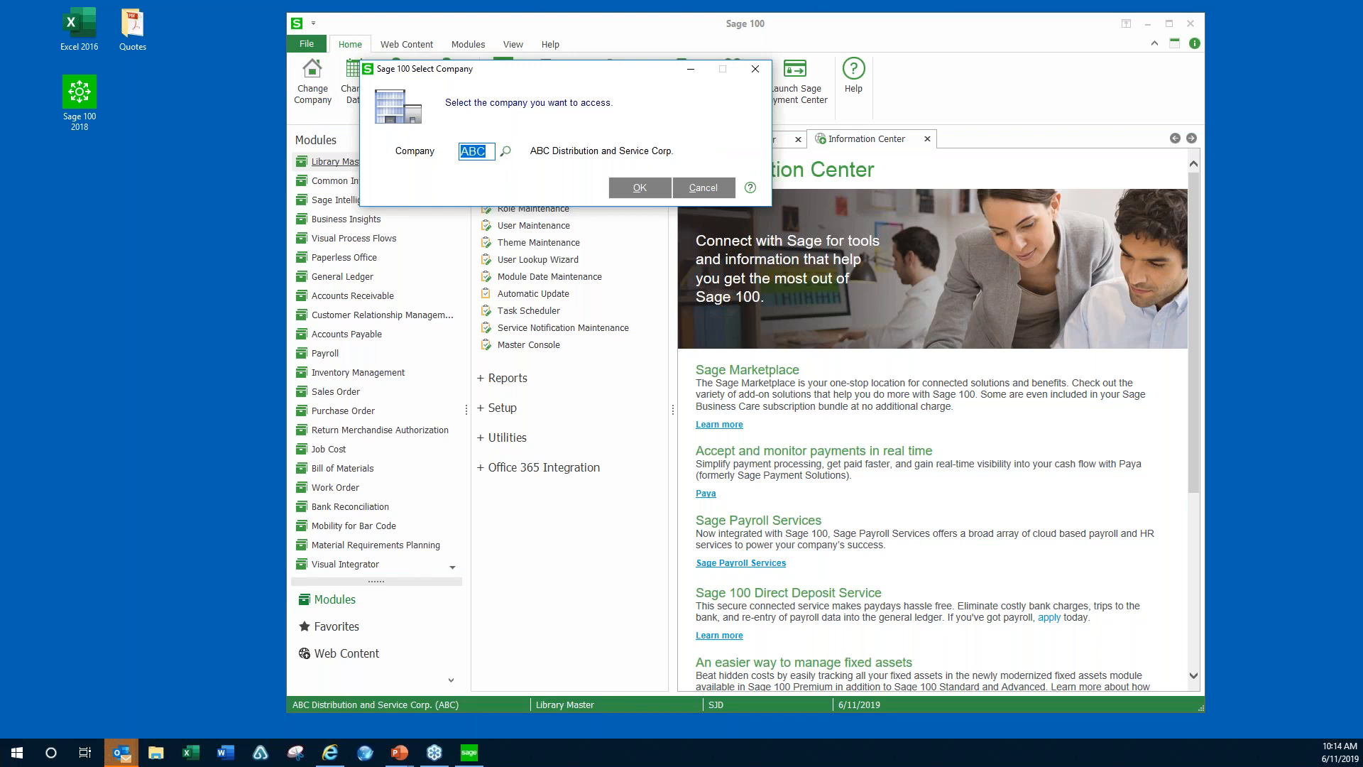
click(754, 70)
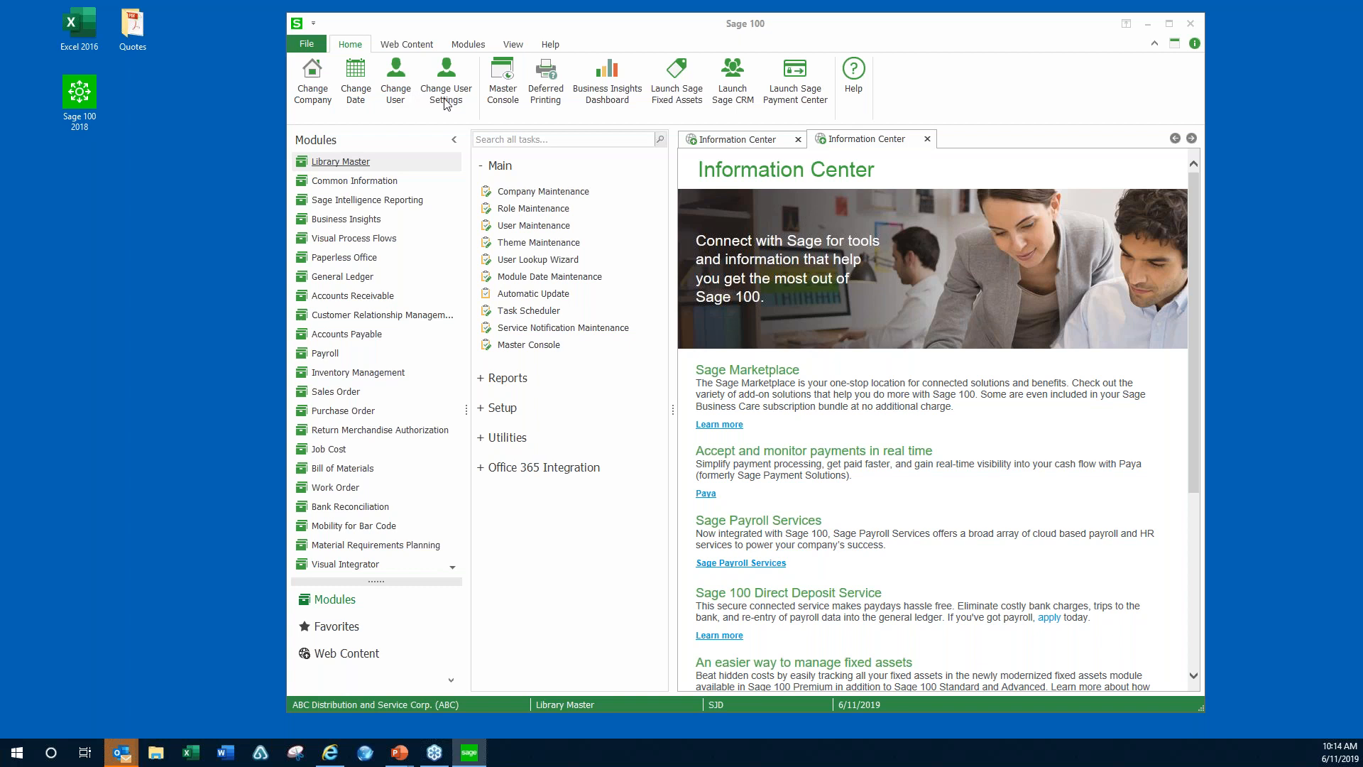
- Try the Default and Large application scaling sizes, and return the scaling to Medium
click(514, 46)
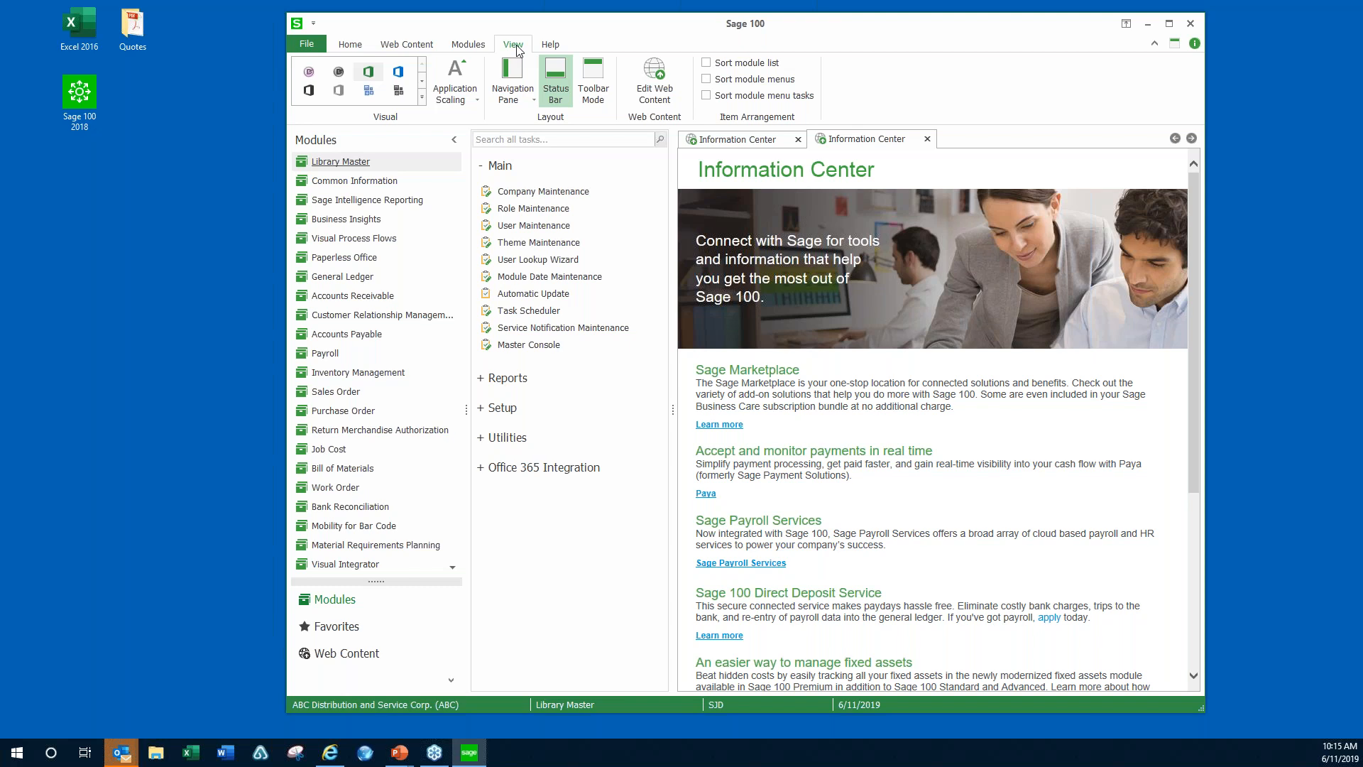
click(458, 97)
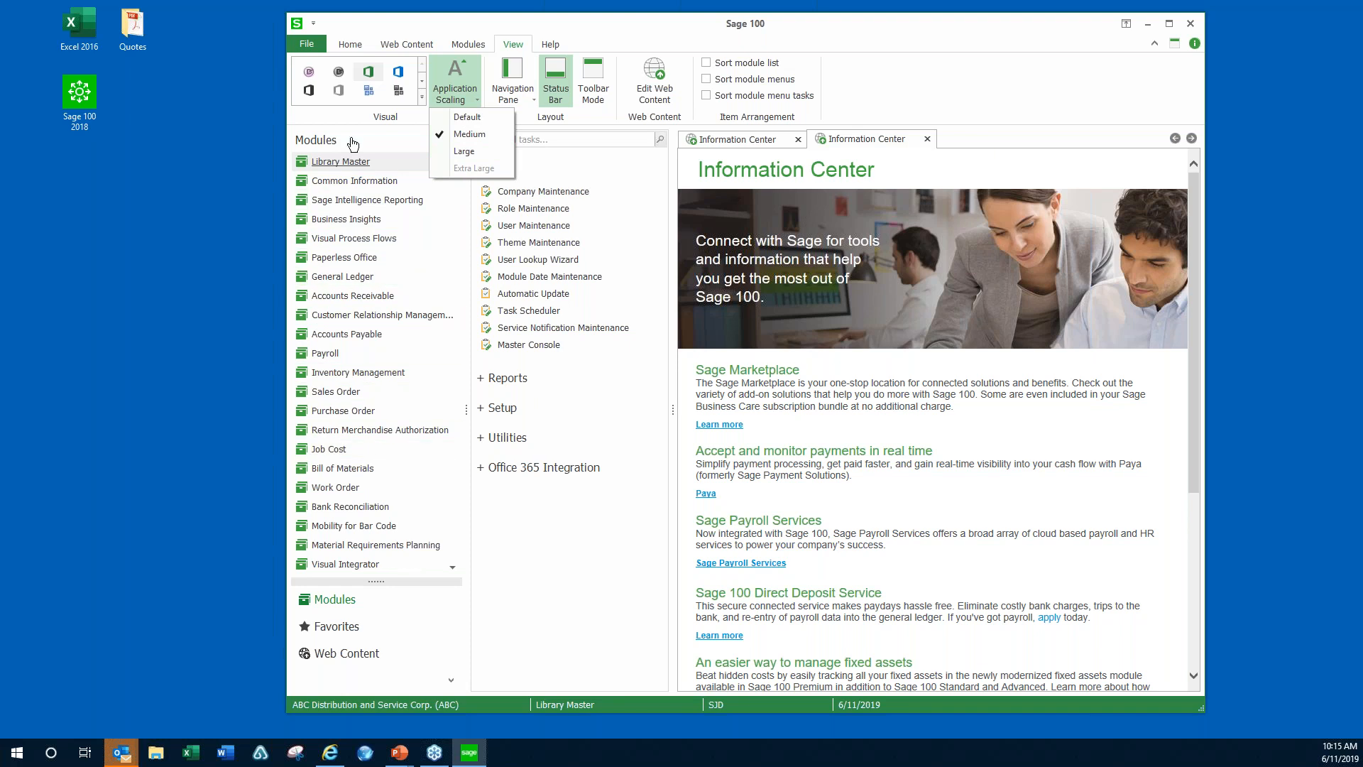
click(458, 120)
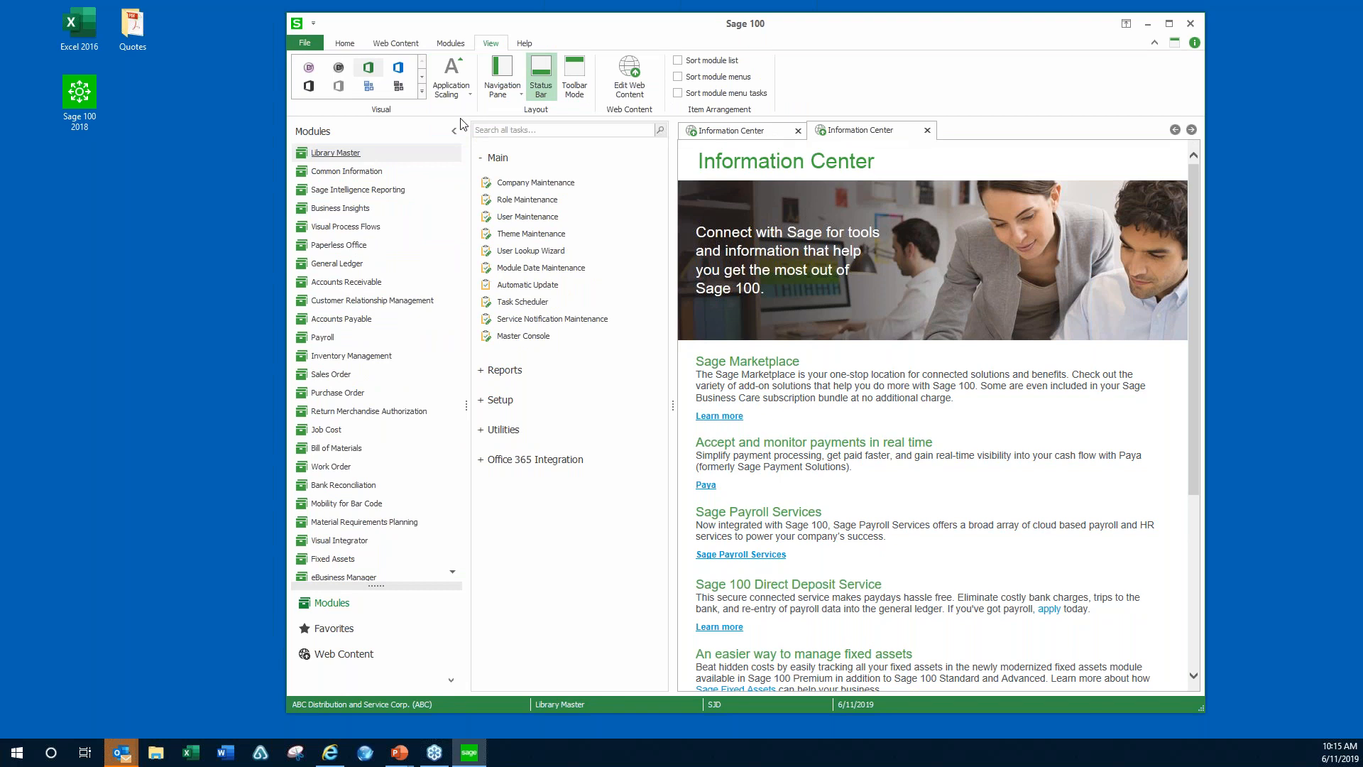
click(451, 79)
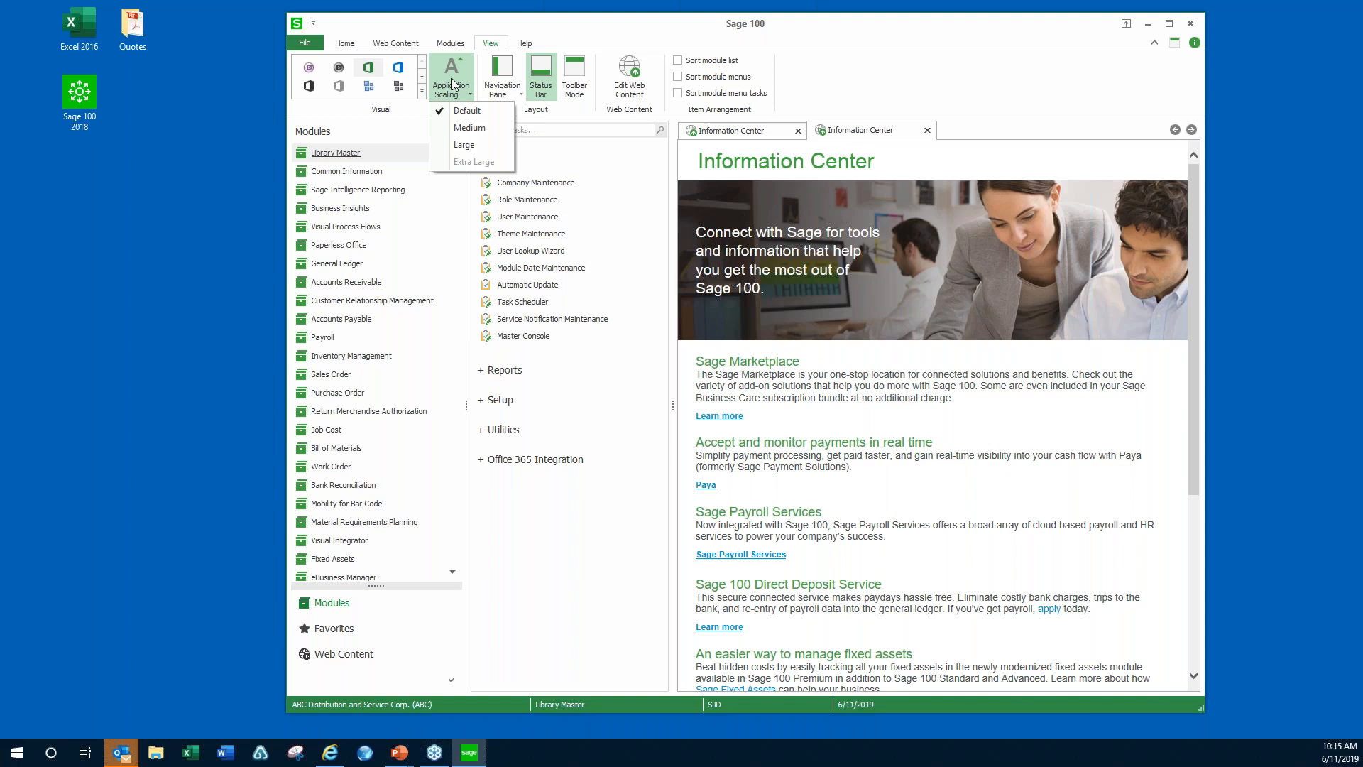
click(462, 145)
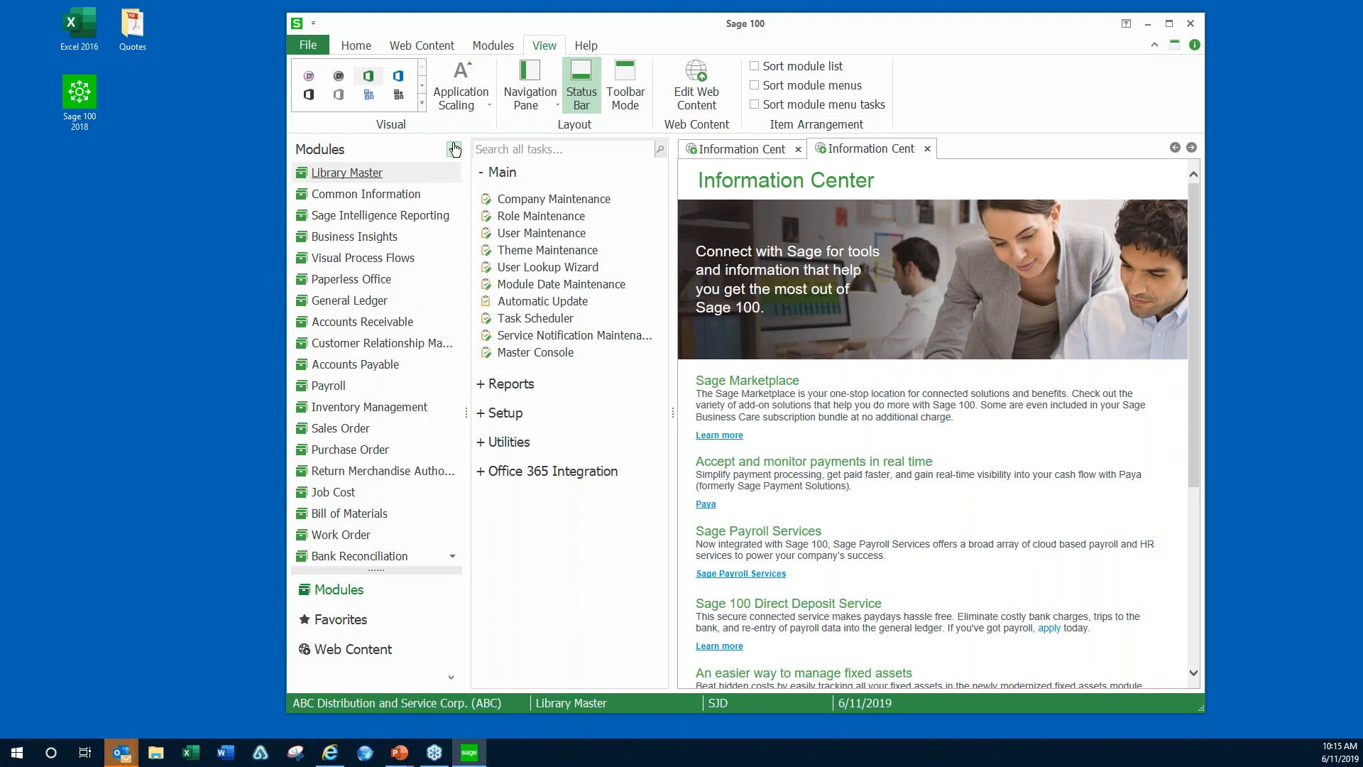
click(458, 101)
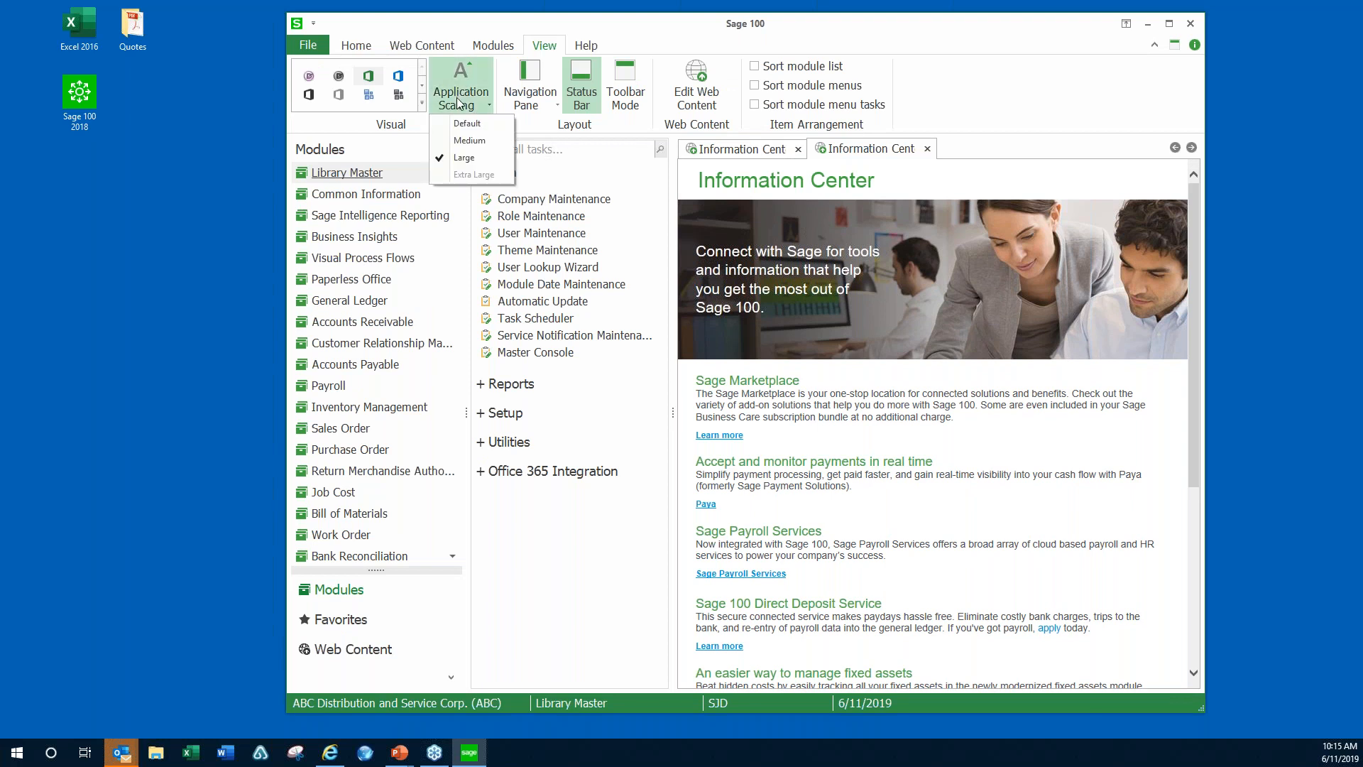
click(466, 141)
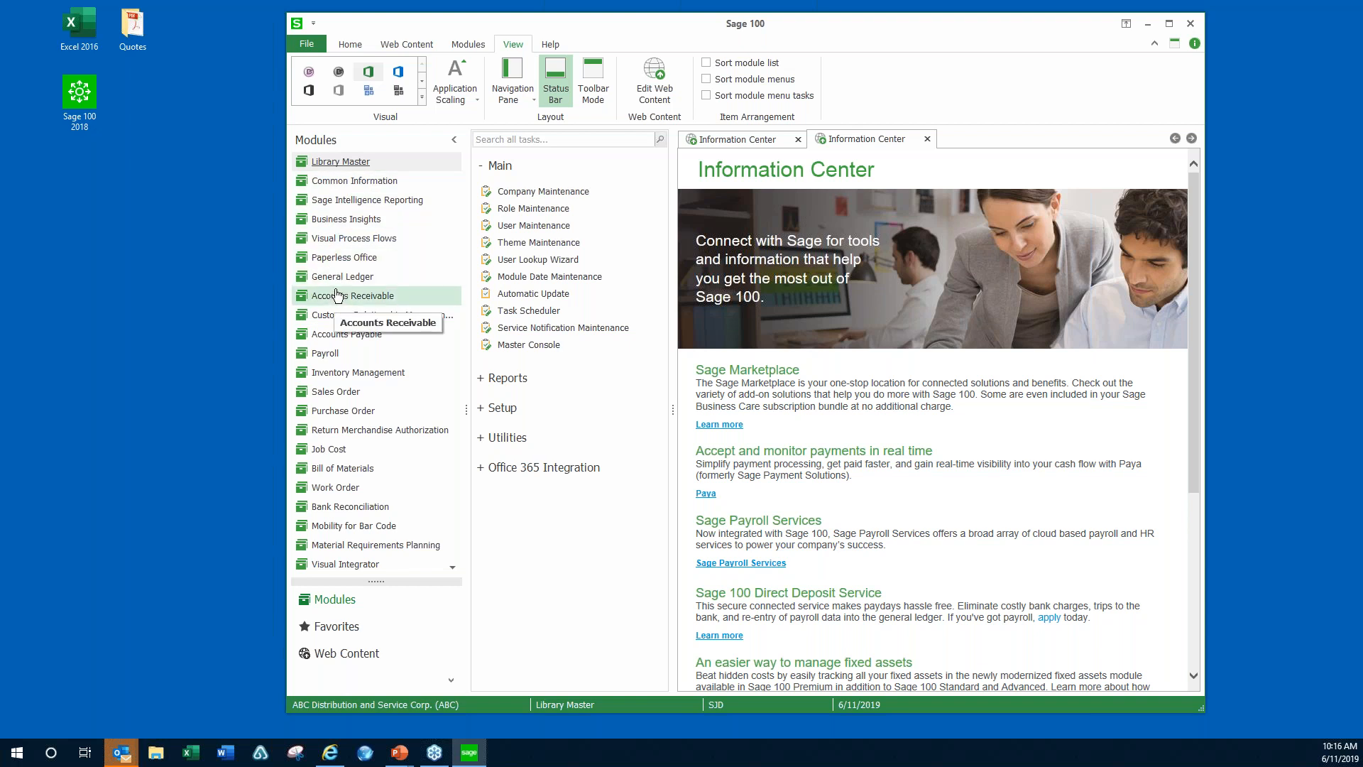
- Try sorting the module list, module menus and module menu tasks, and turn all three sort options off again
click(706, 64)
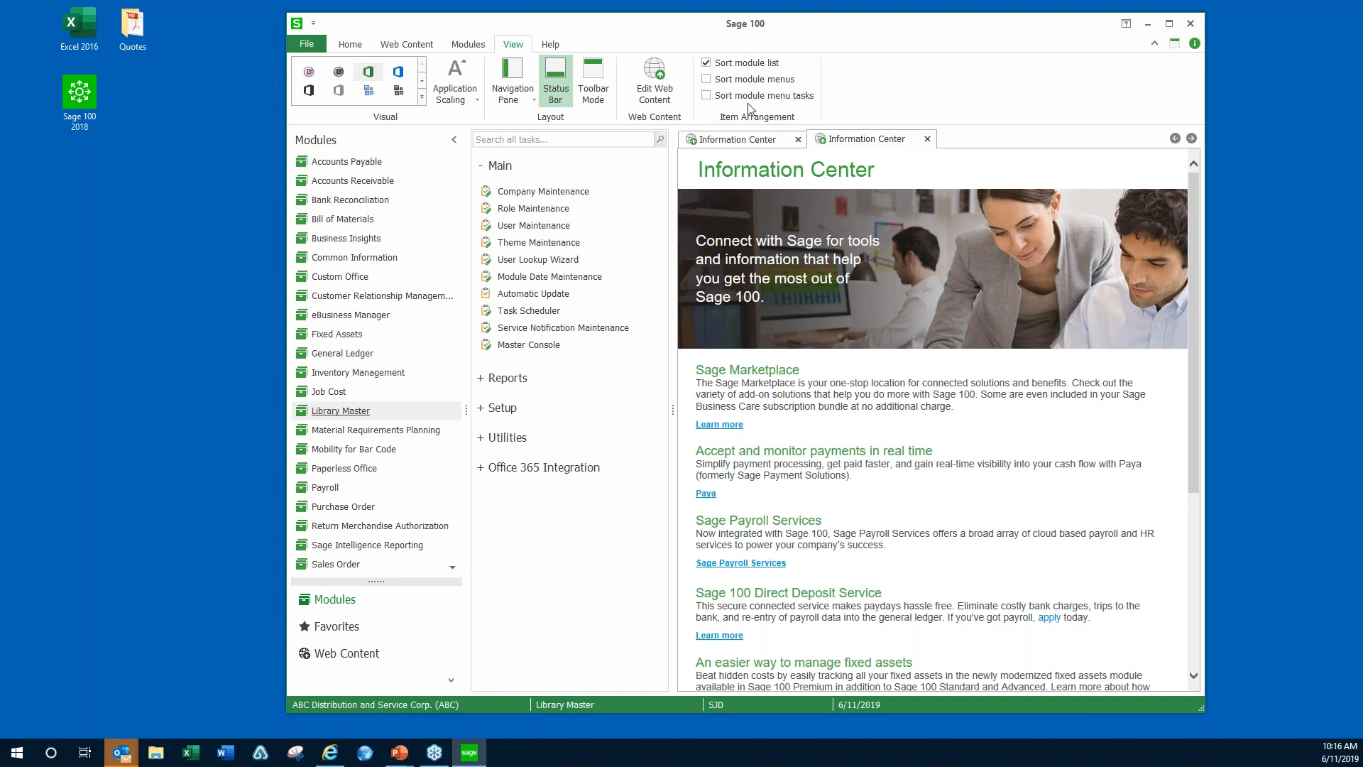
click(705, 83)
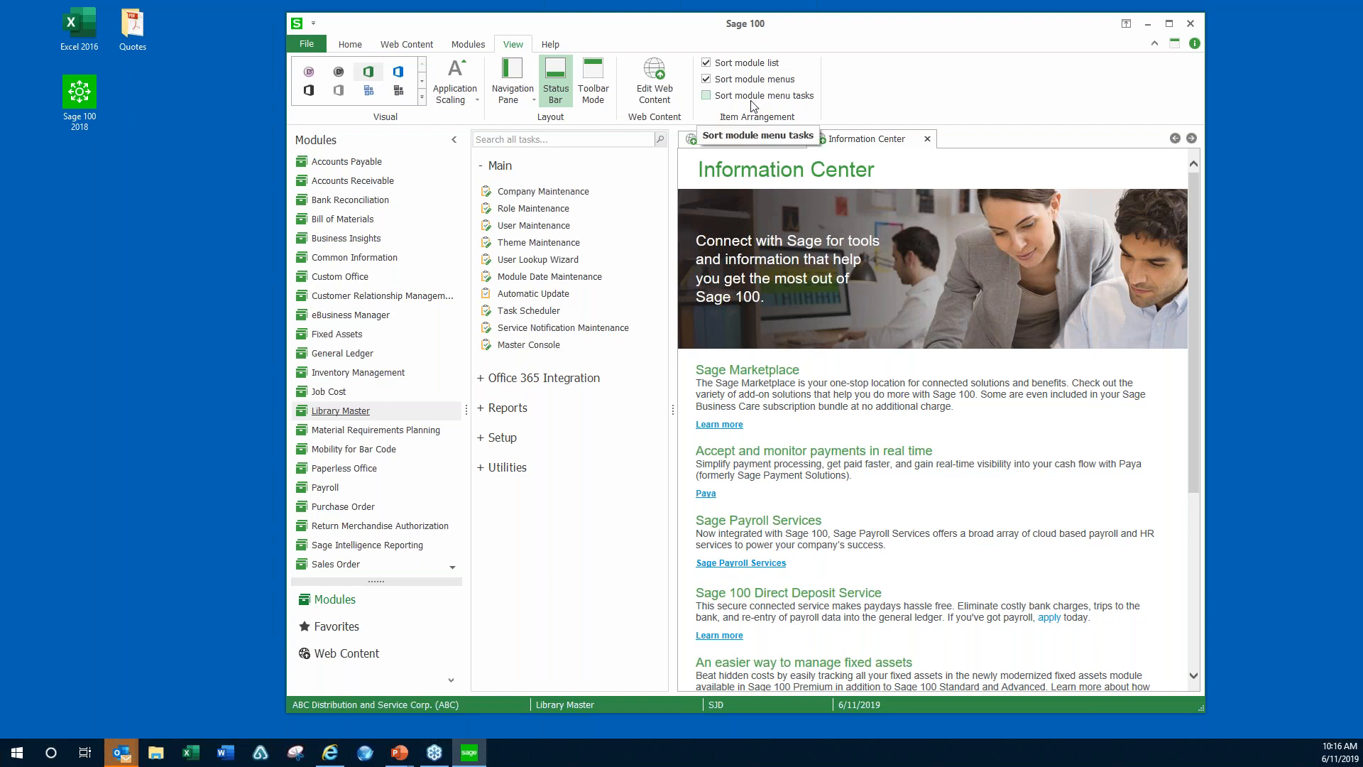
click(707, 99)
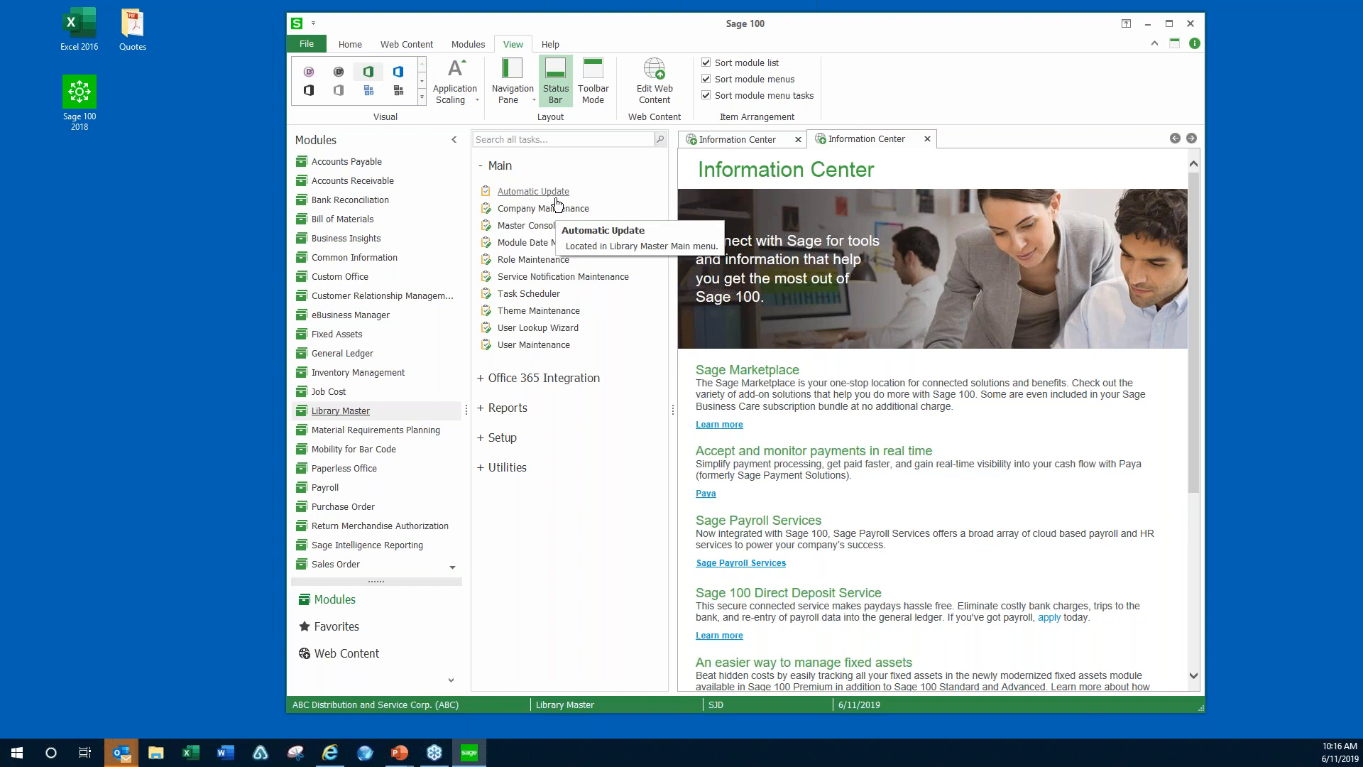
click(706, 96)
click(706, 80)
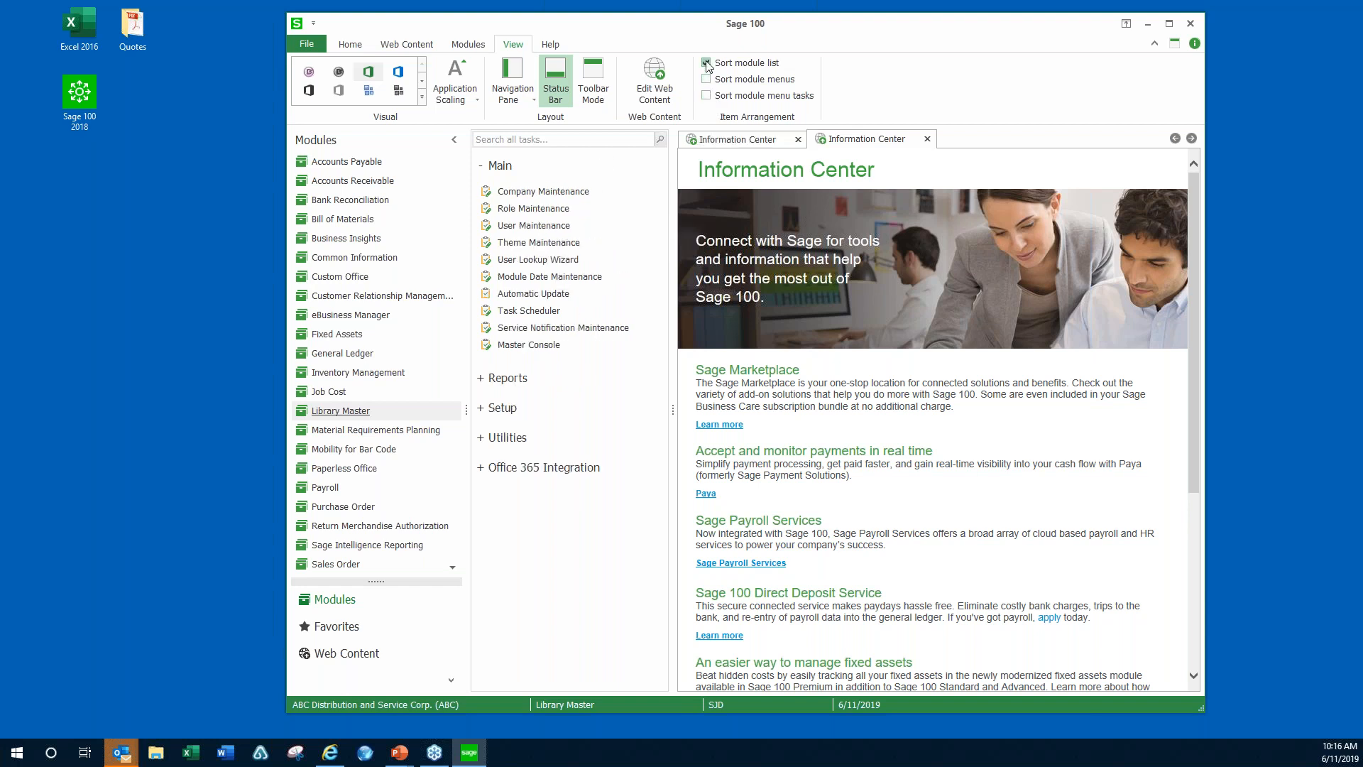
click(706, 63)
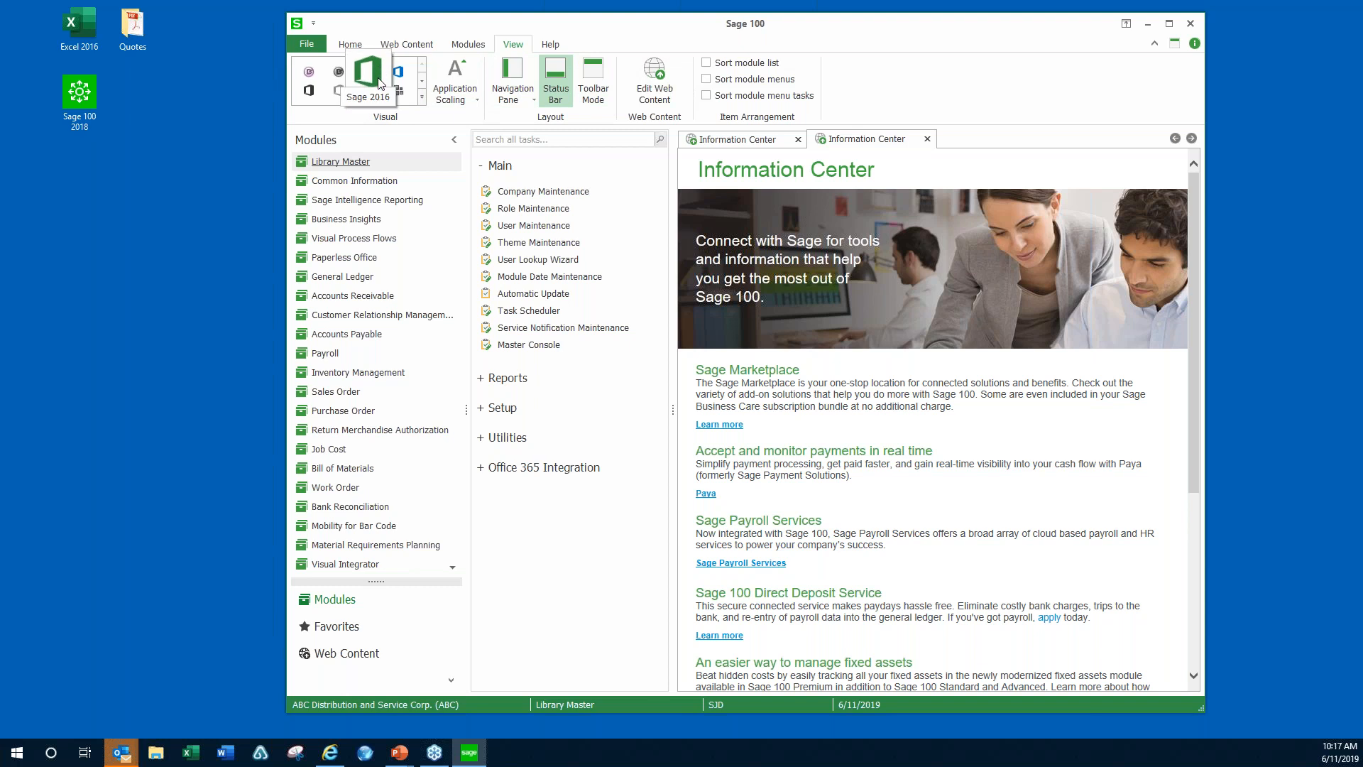
- Browse the available visual styles and apply the light blue style with orange highlights to the desktop
click(422, 82)
click(422, 83)
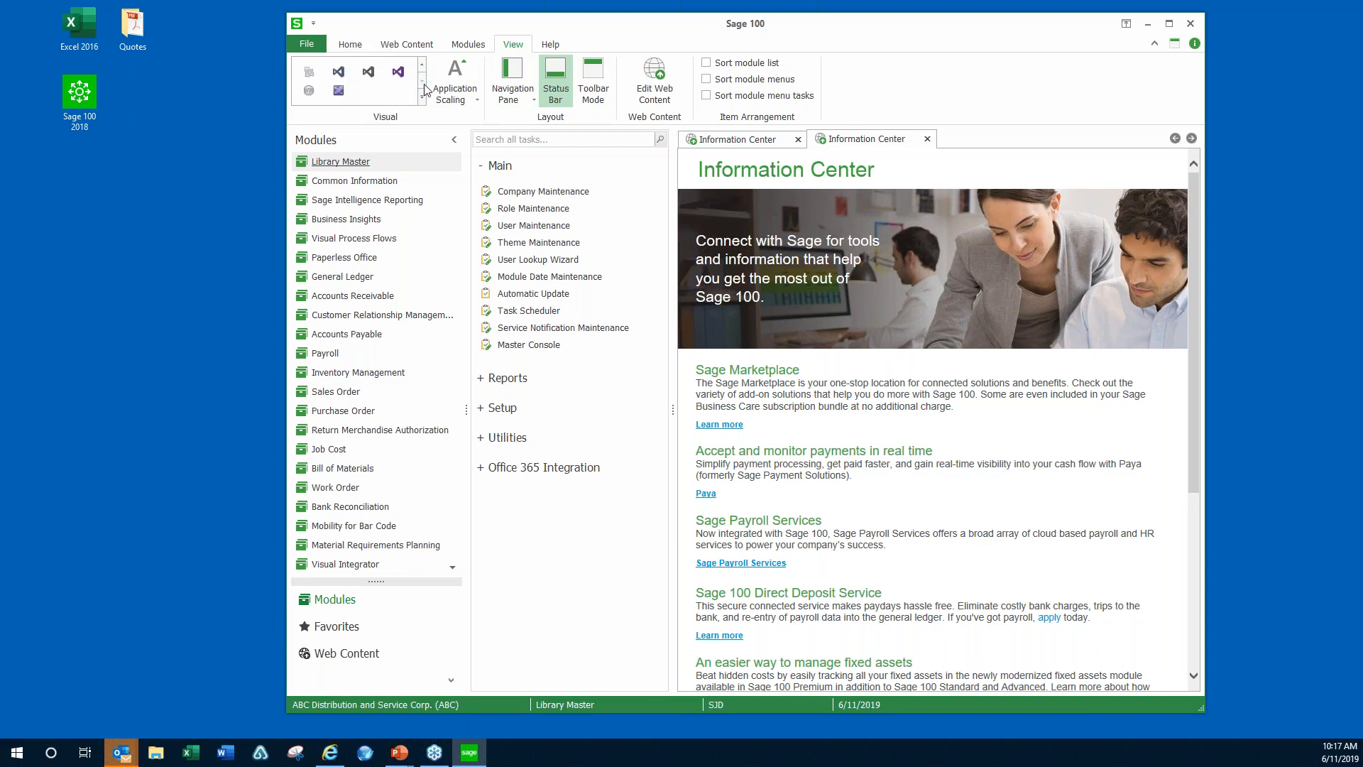
click(422, 65)
click(421, 66)
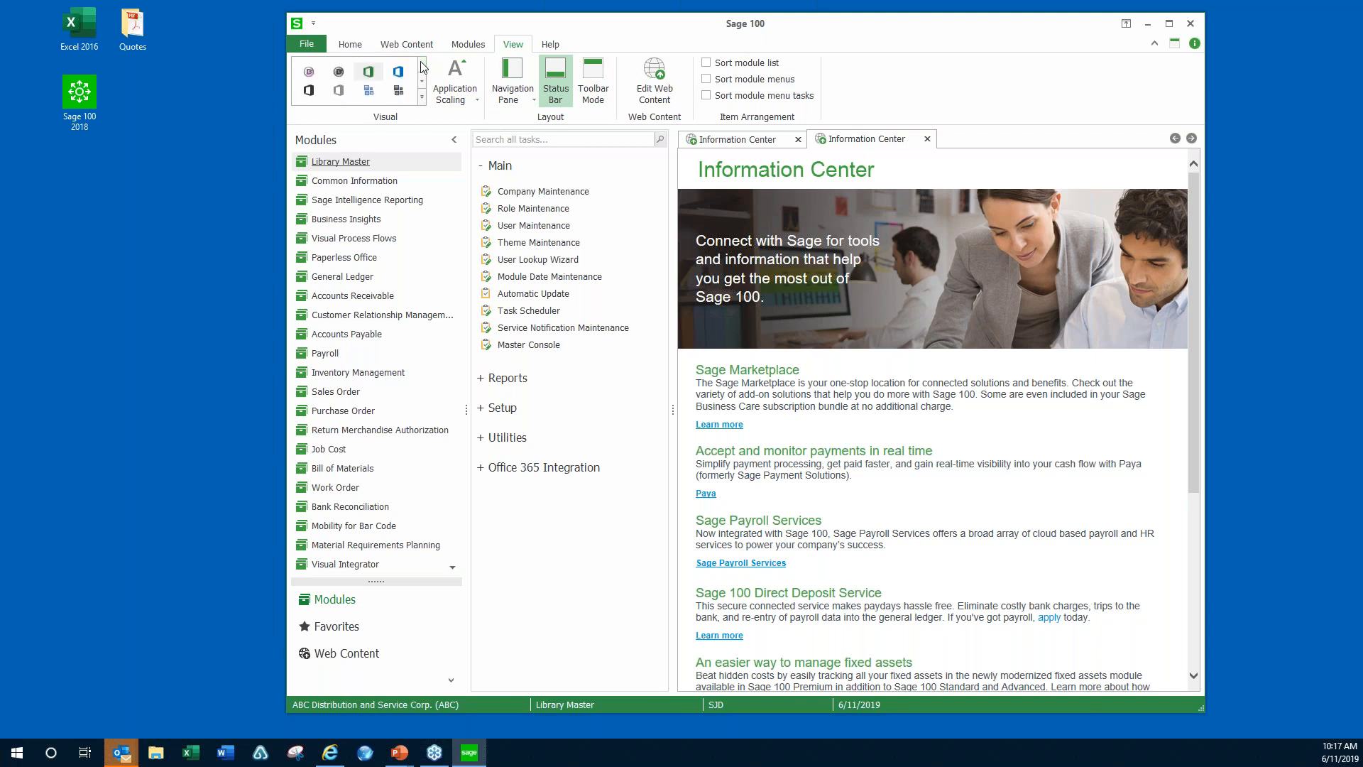
click(361, 91)
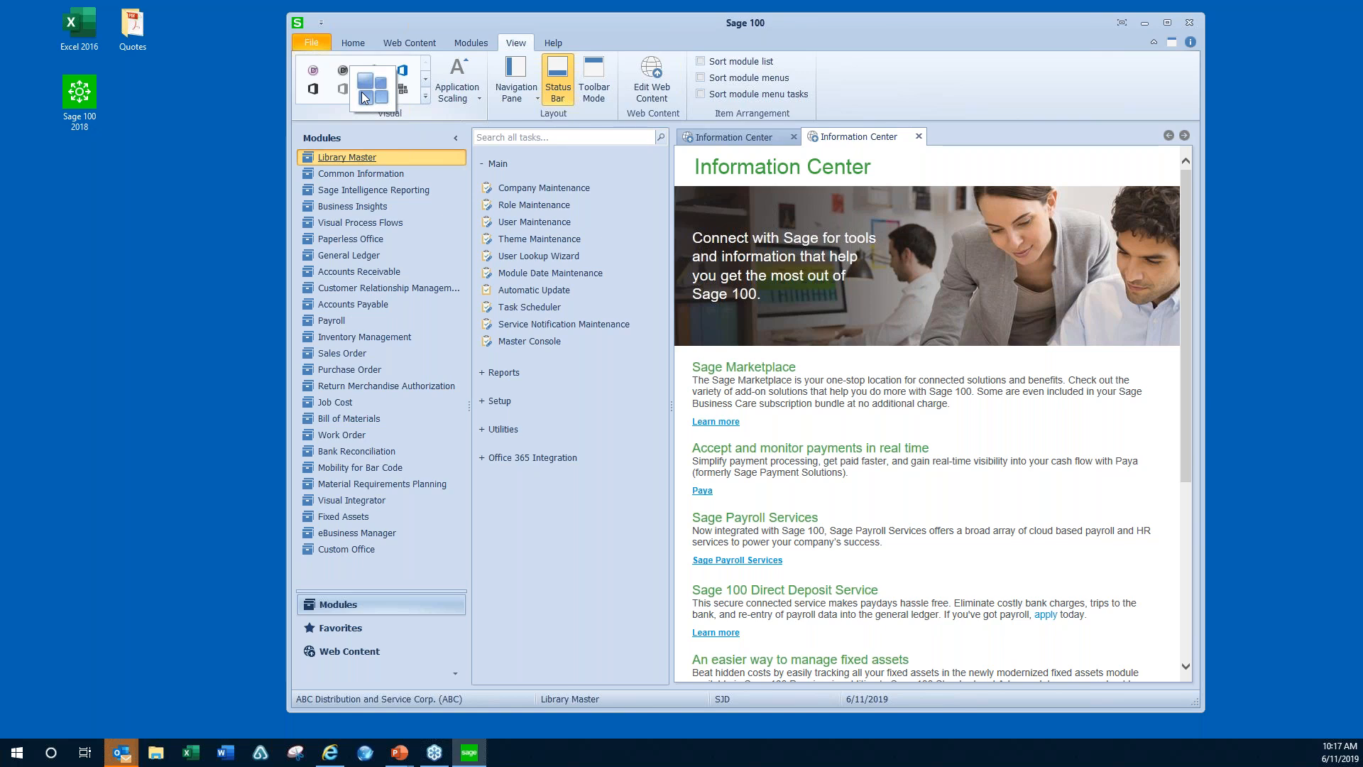
click(362, 93)
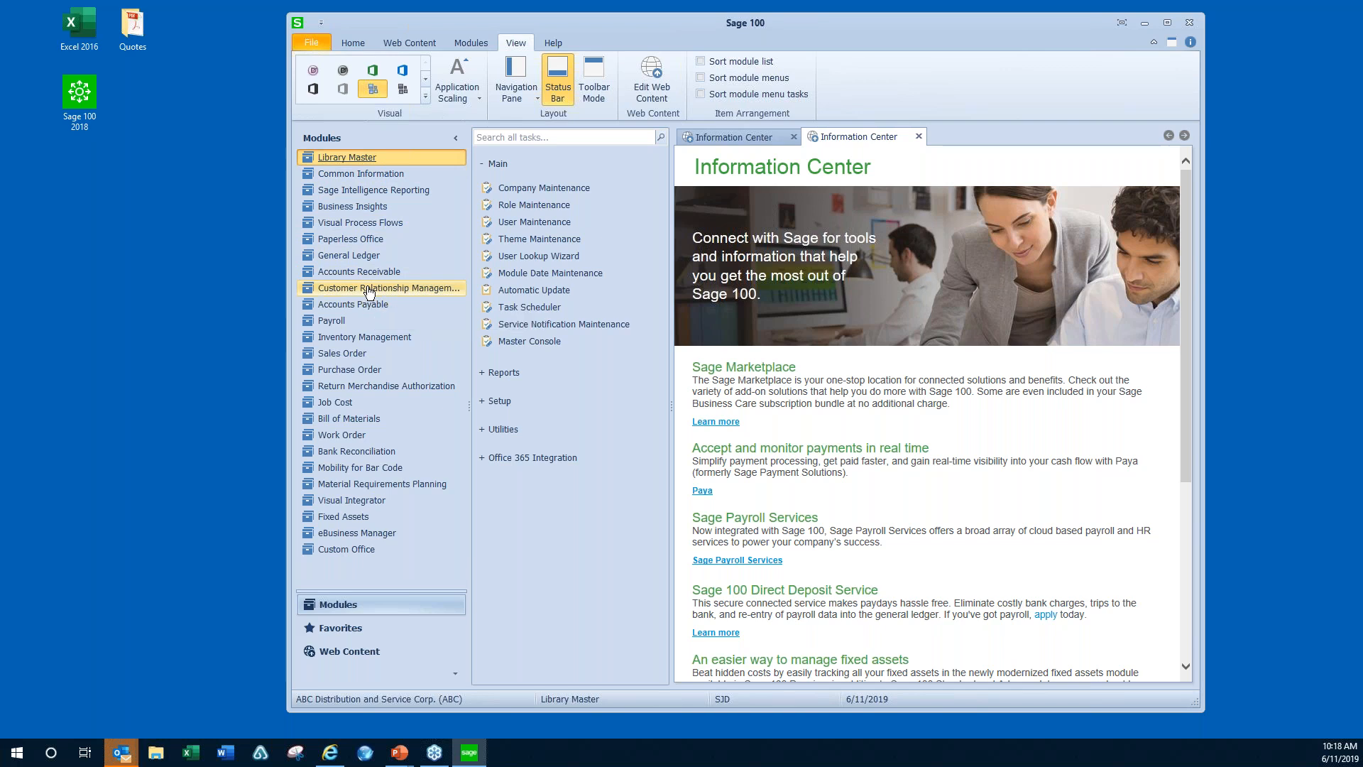
- Show the Favorites list in the navigation pane and return to the Home commands
click(362, 628)
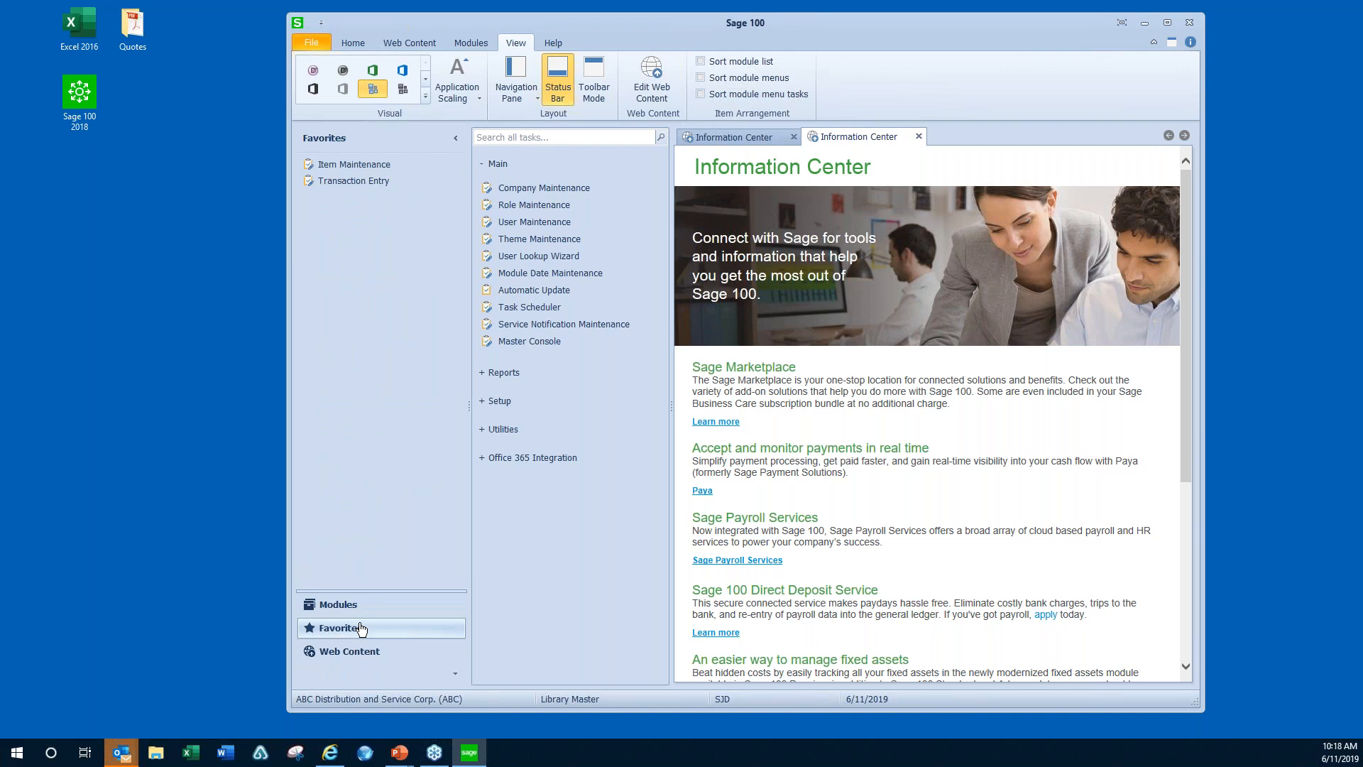
click(353, 41)
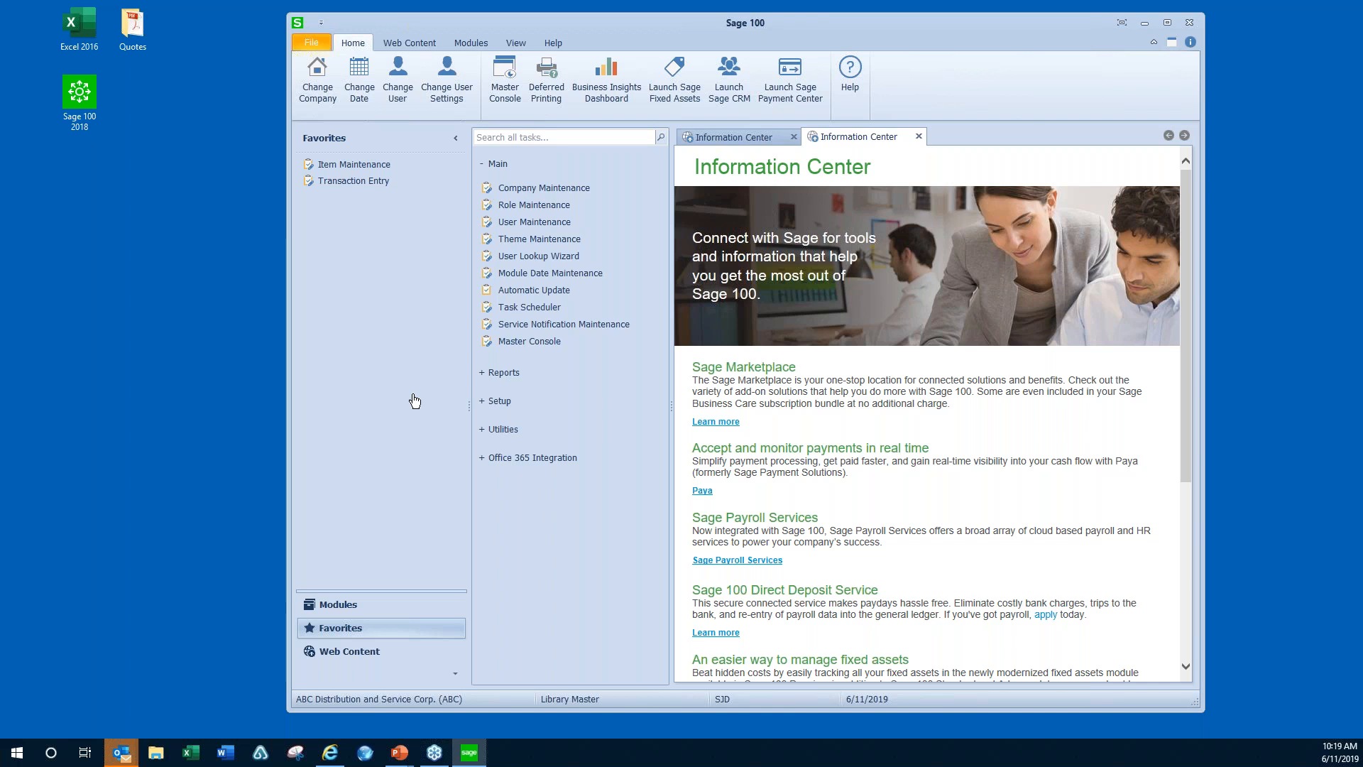
- Add General Ledger's Account Maintenance and General Ledger Detail Report to the Favorites, accepting the module's accounting date 6/11/2019
click(361, 606)
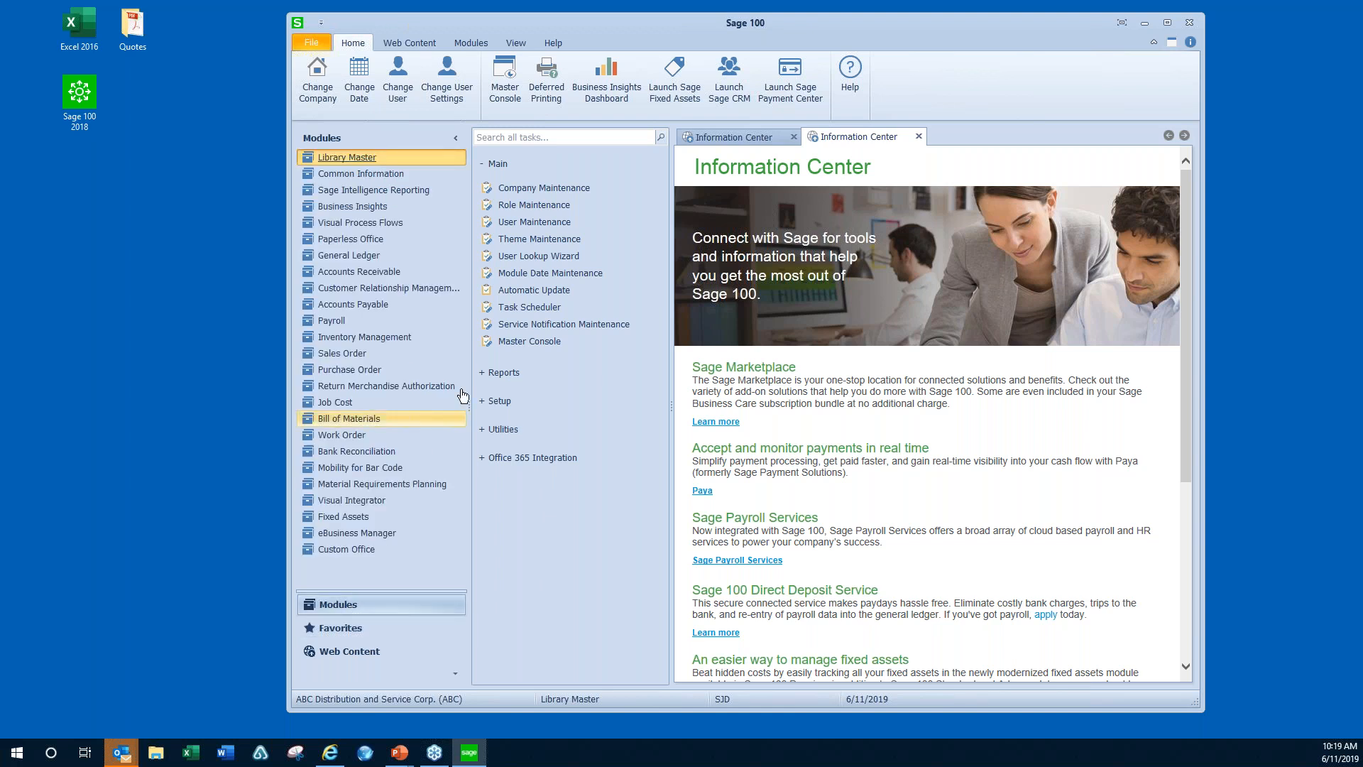
click(350, 257)
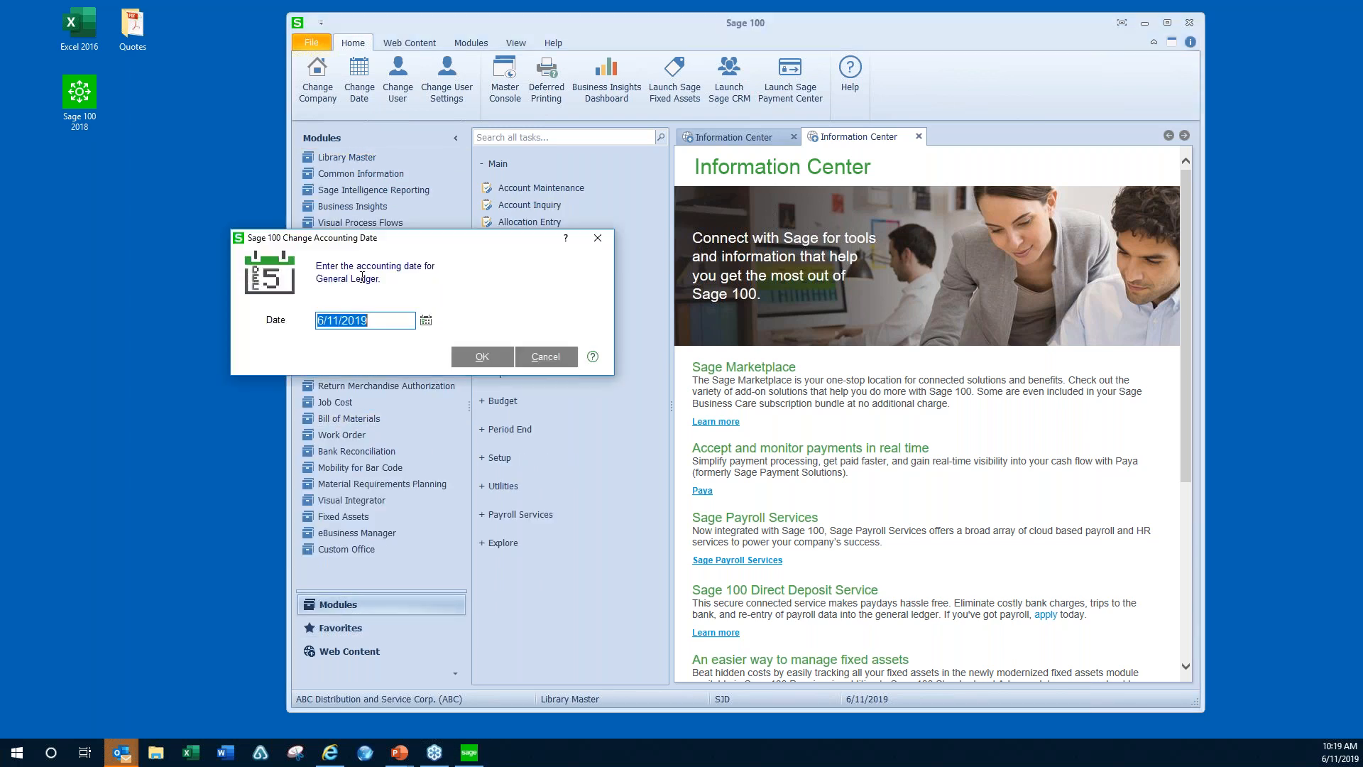
click(482, 357)
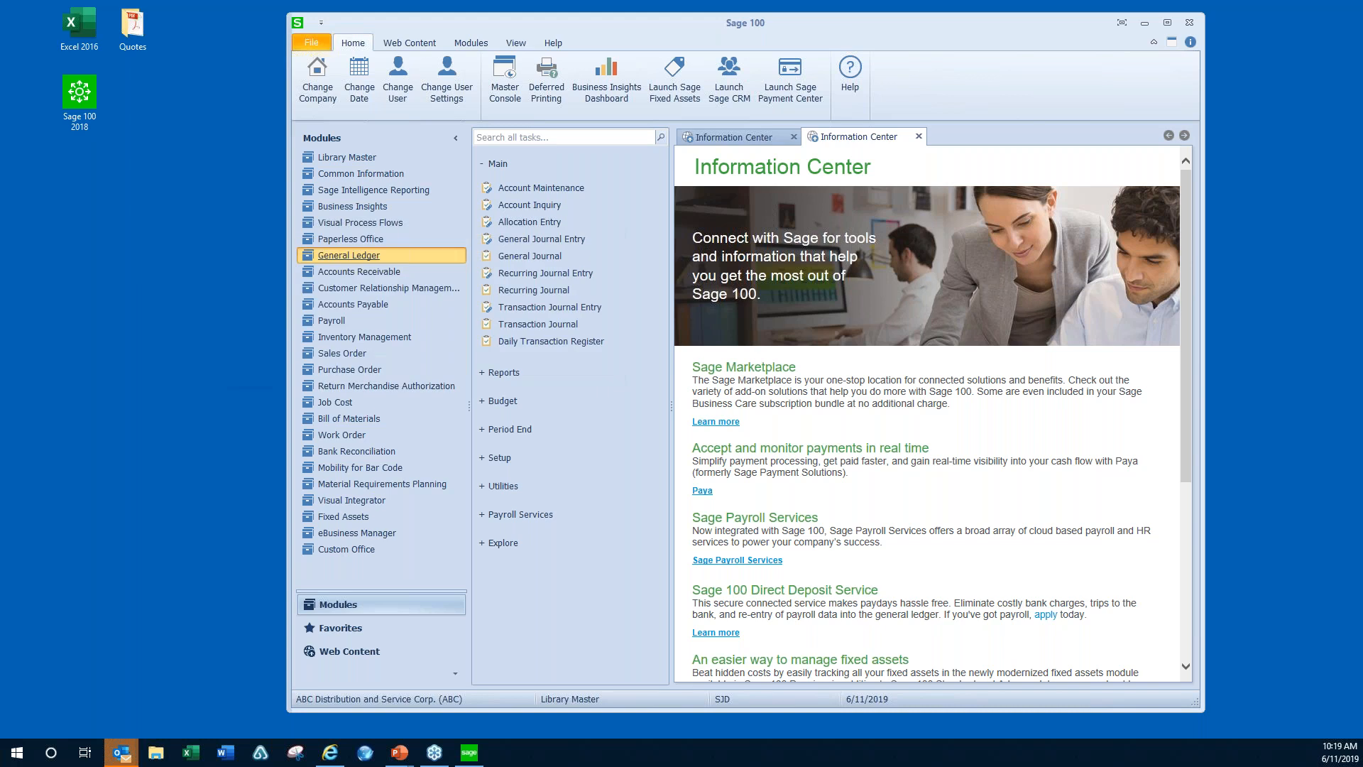
click(336, 630)
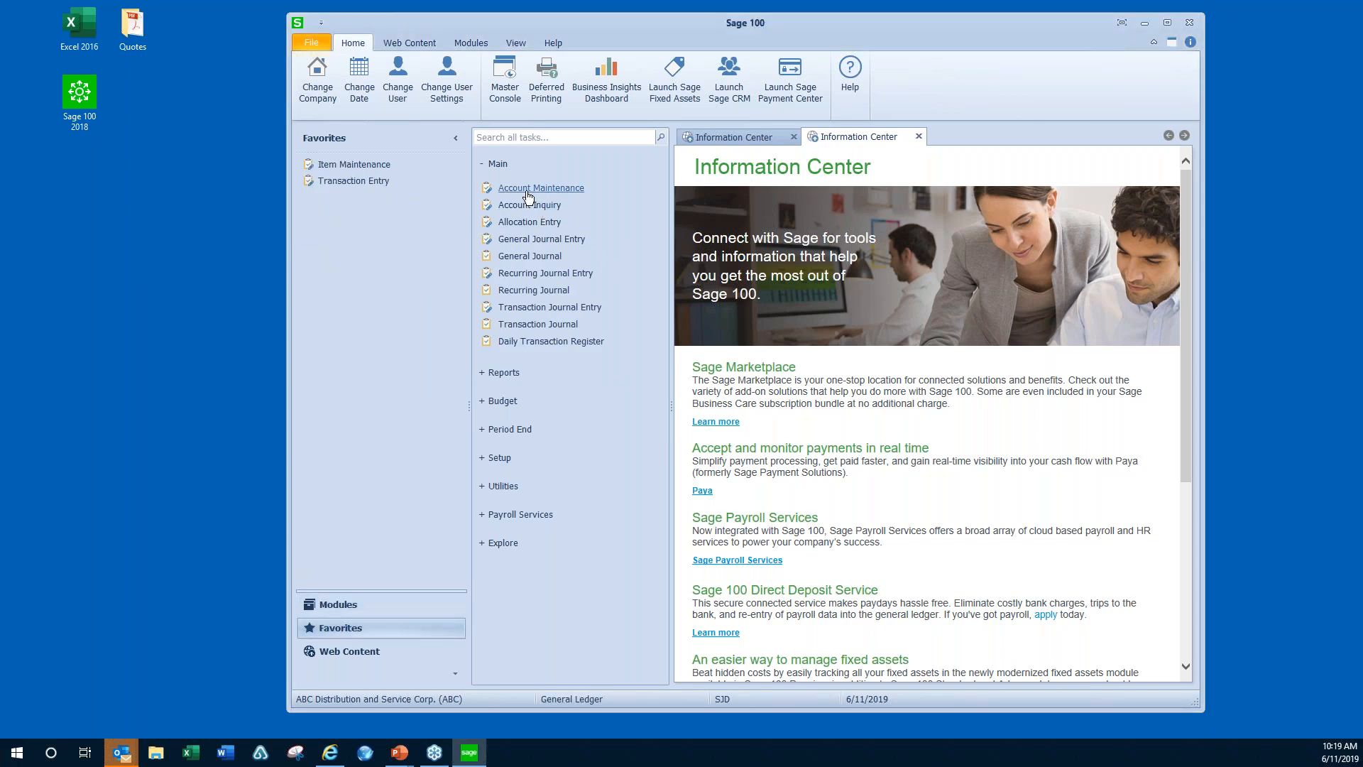
drag(528, 195, 359, 213)
click(483, 372)
drag(575, 480, 332, 226)
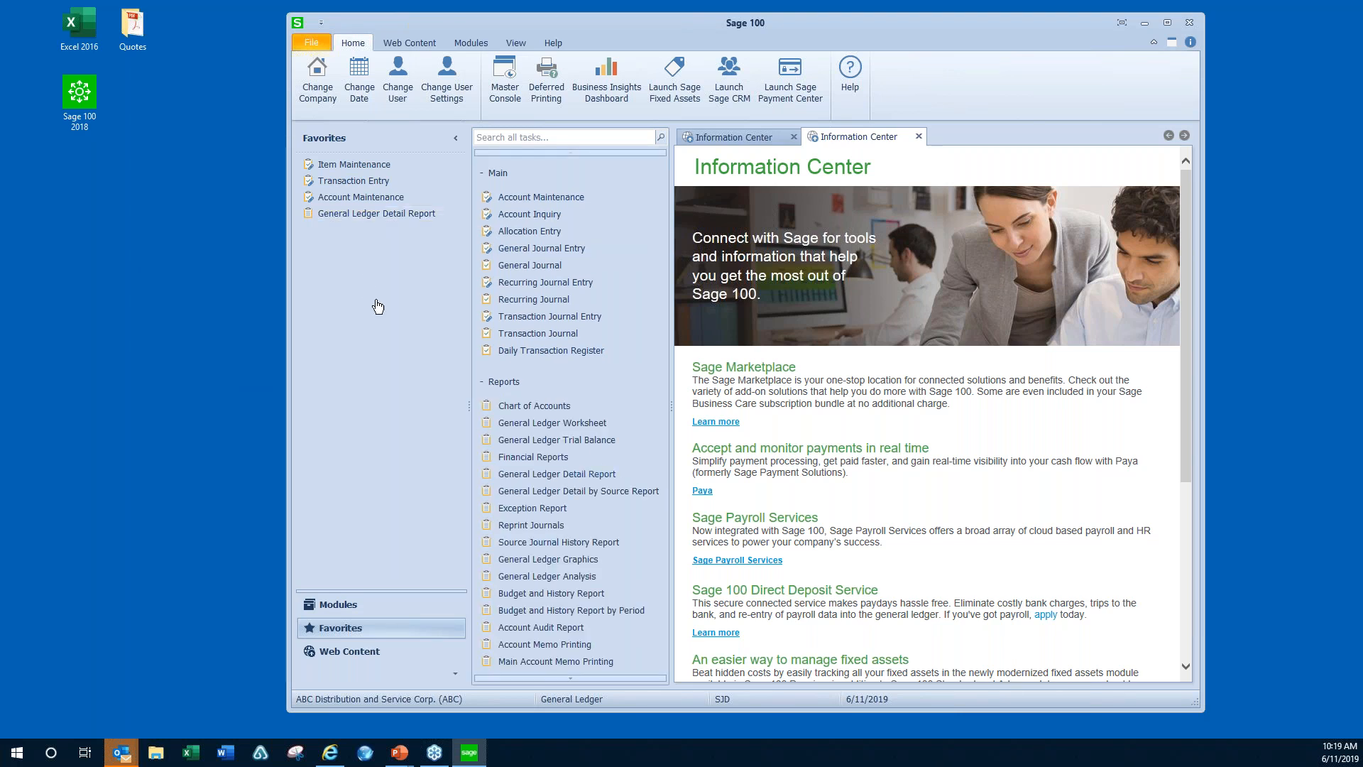
- Add Customer Maintenance and the Accounts Receivable Aged Invoice Report from the Accounts Receivable module to the Favorites
click(348, 604)
click(348, 271)
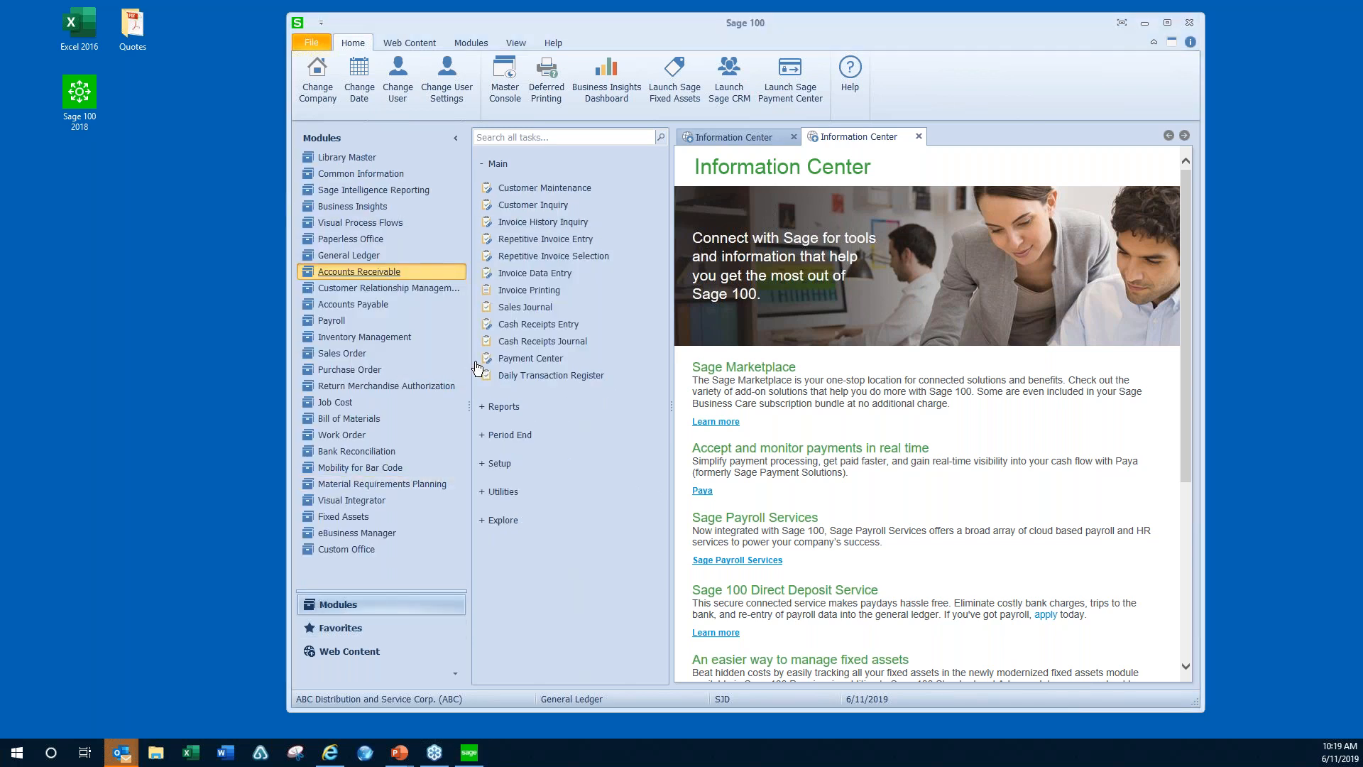
click(321, 629)
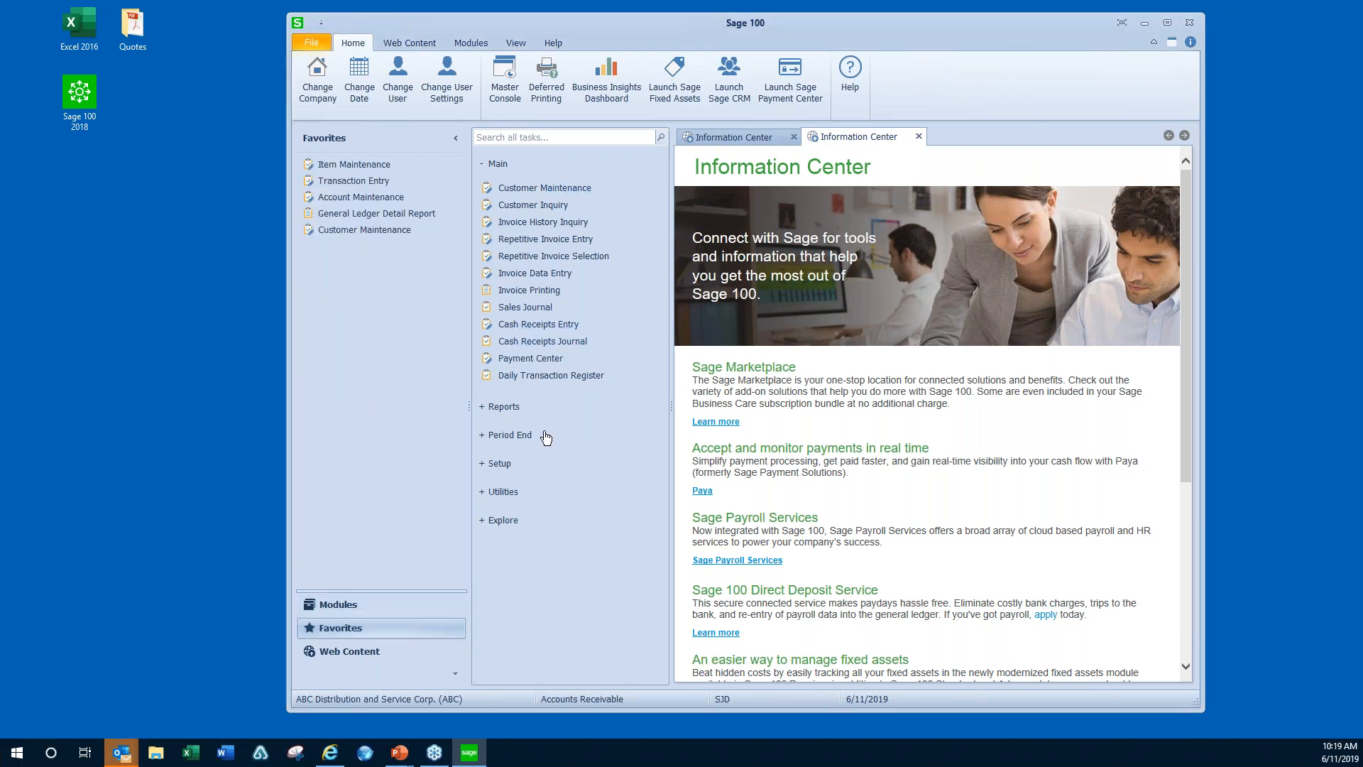
click(504, 407)
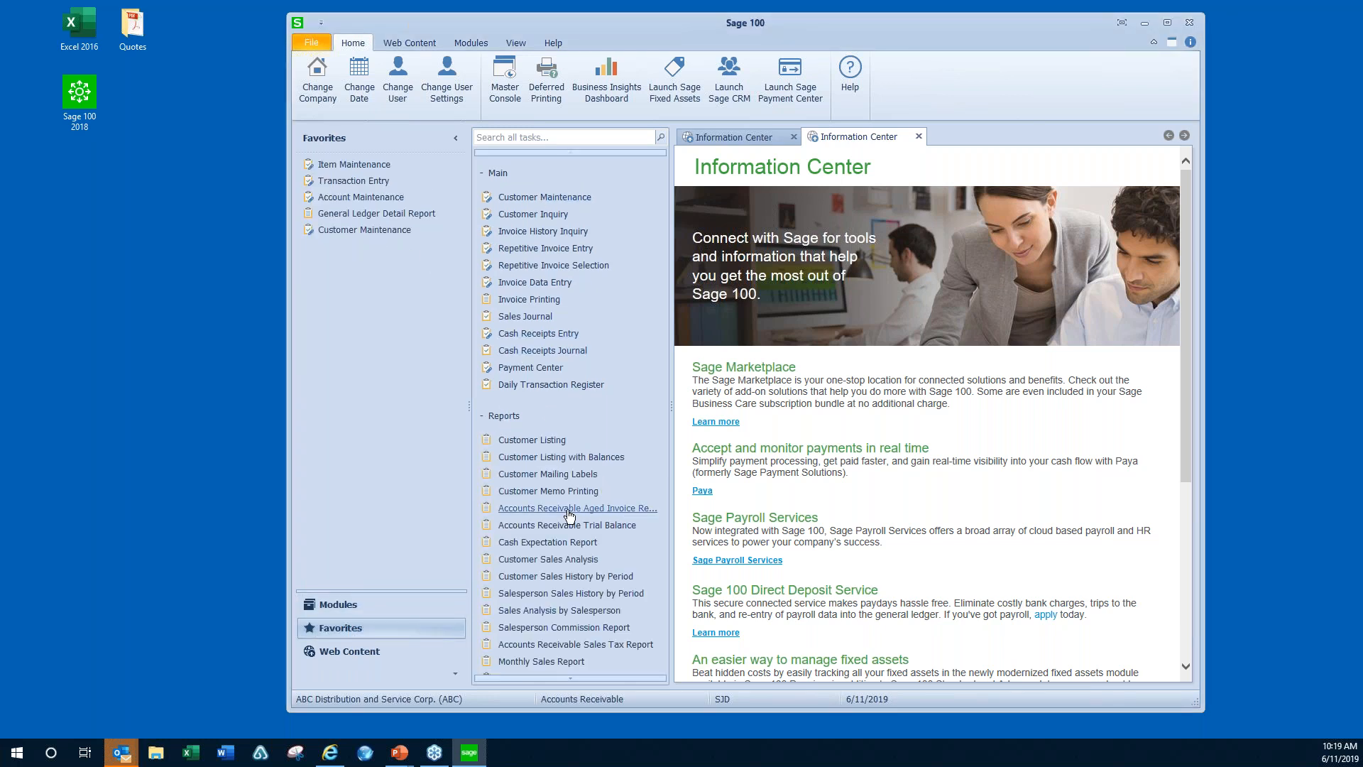
drag(558, 512, 339, 270)
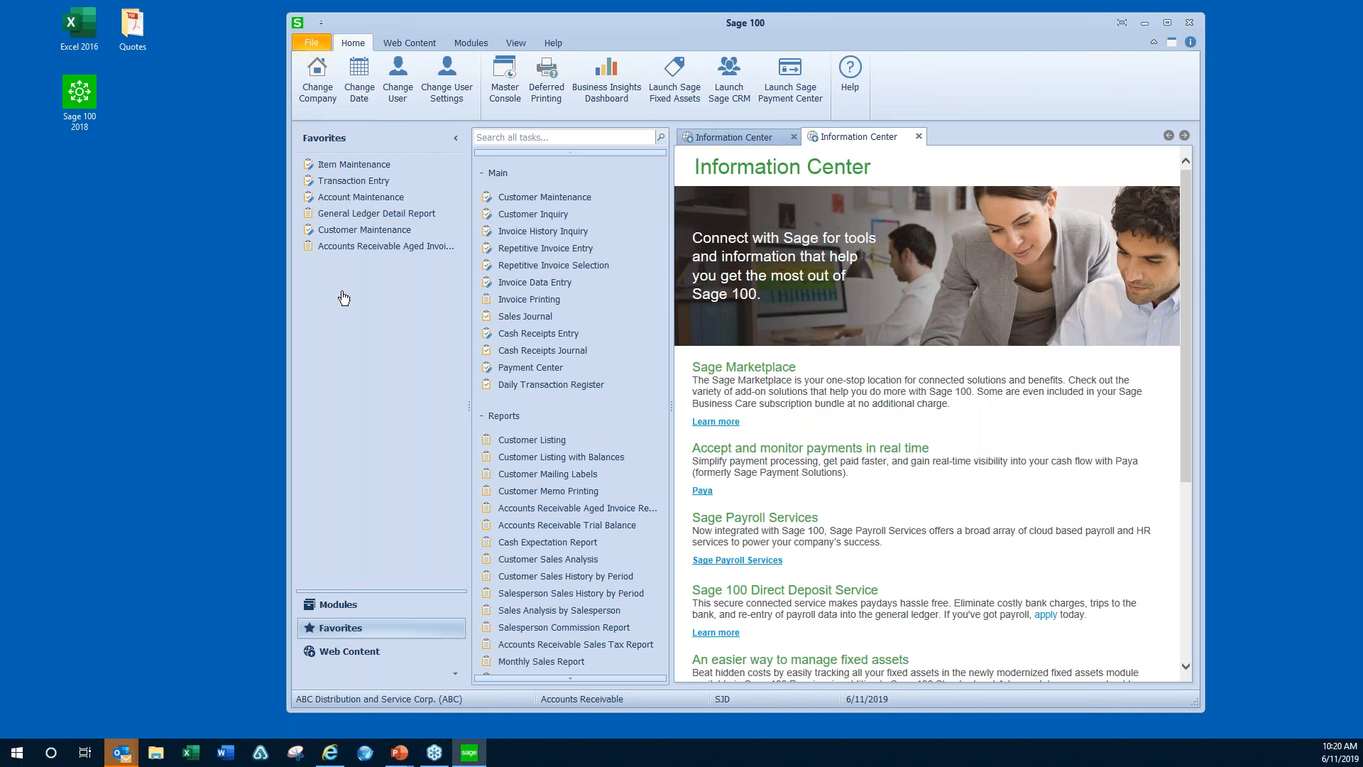
- Create a folder named AP in the Favorites list
right_click(332, 321)
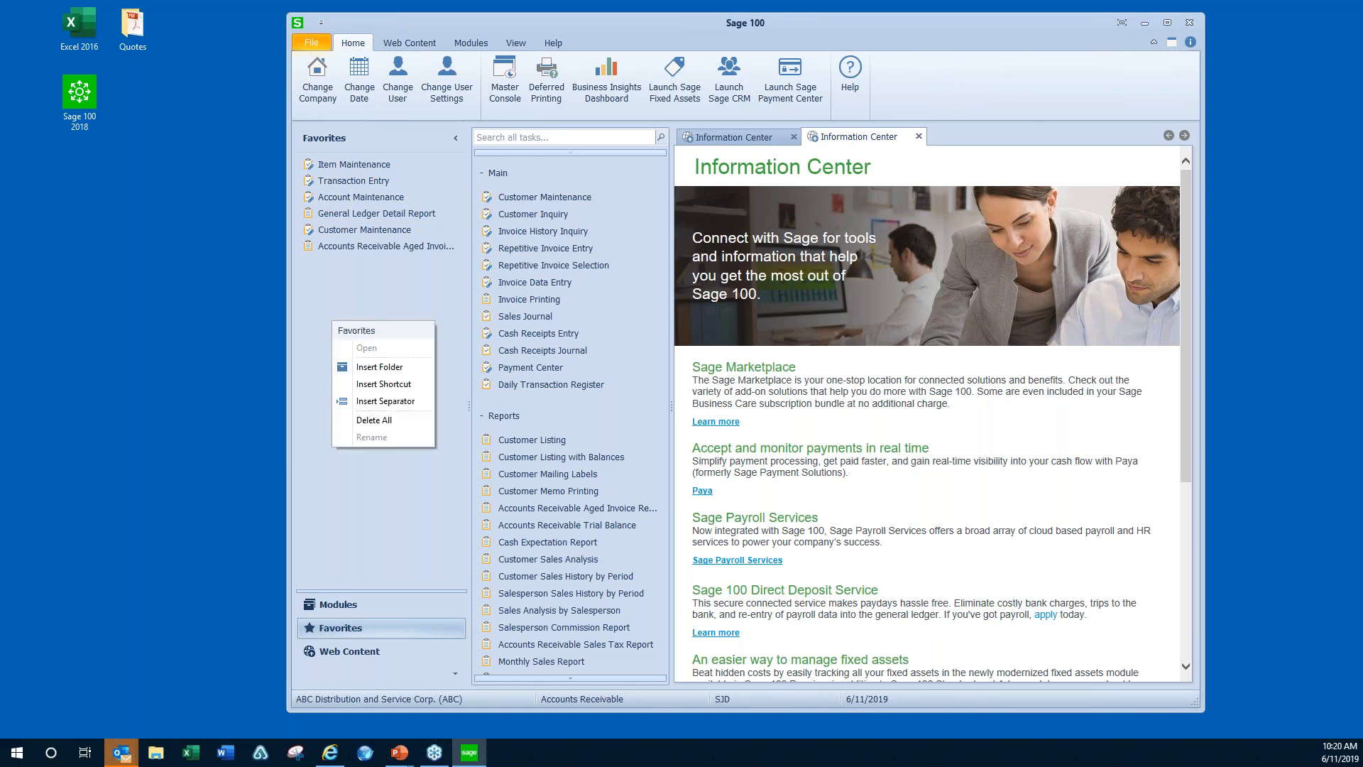
click(373, 367)
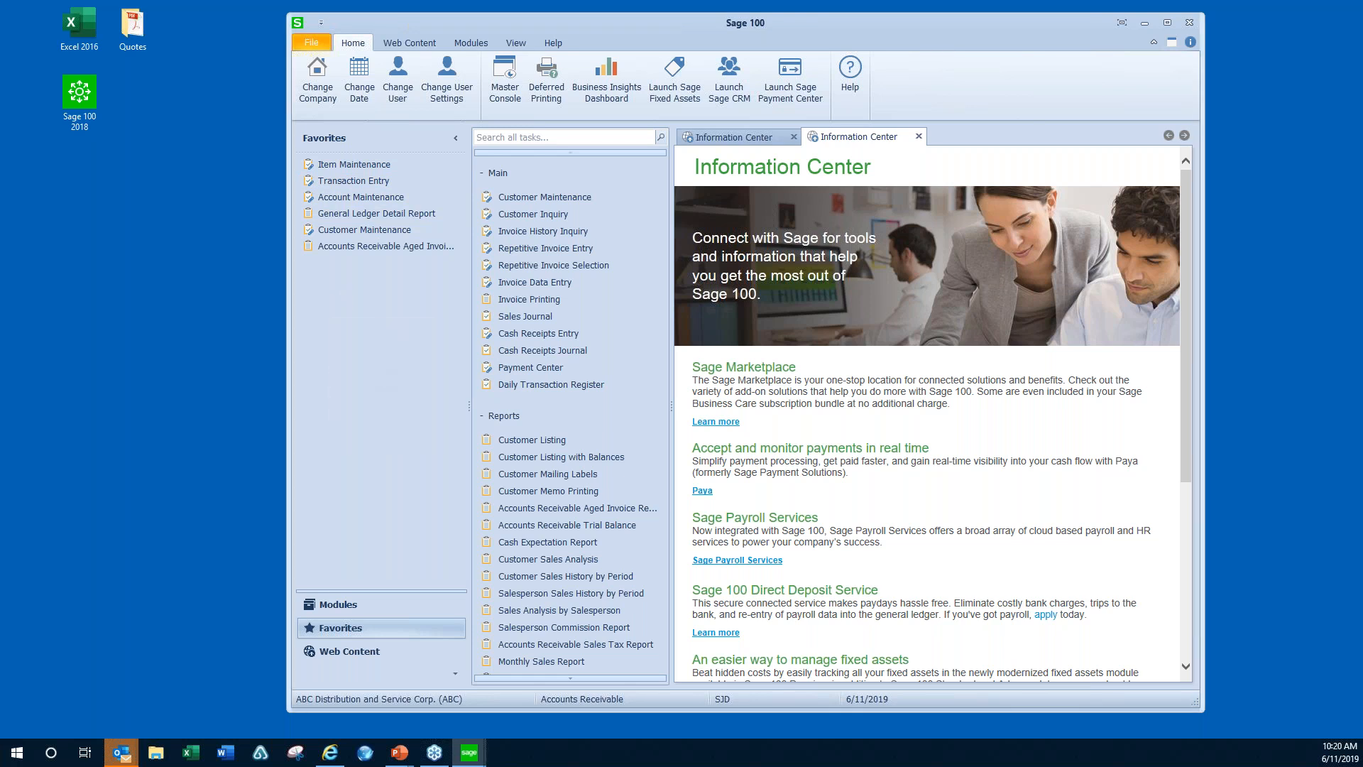
text(AP)
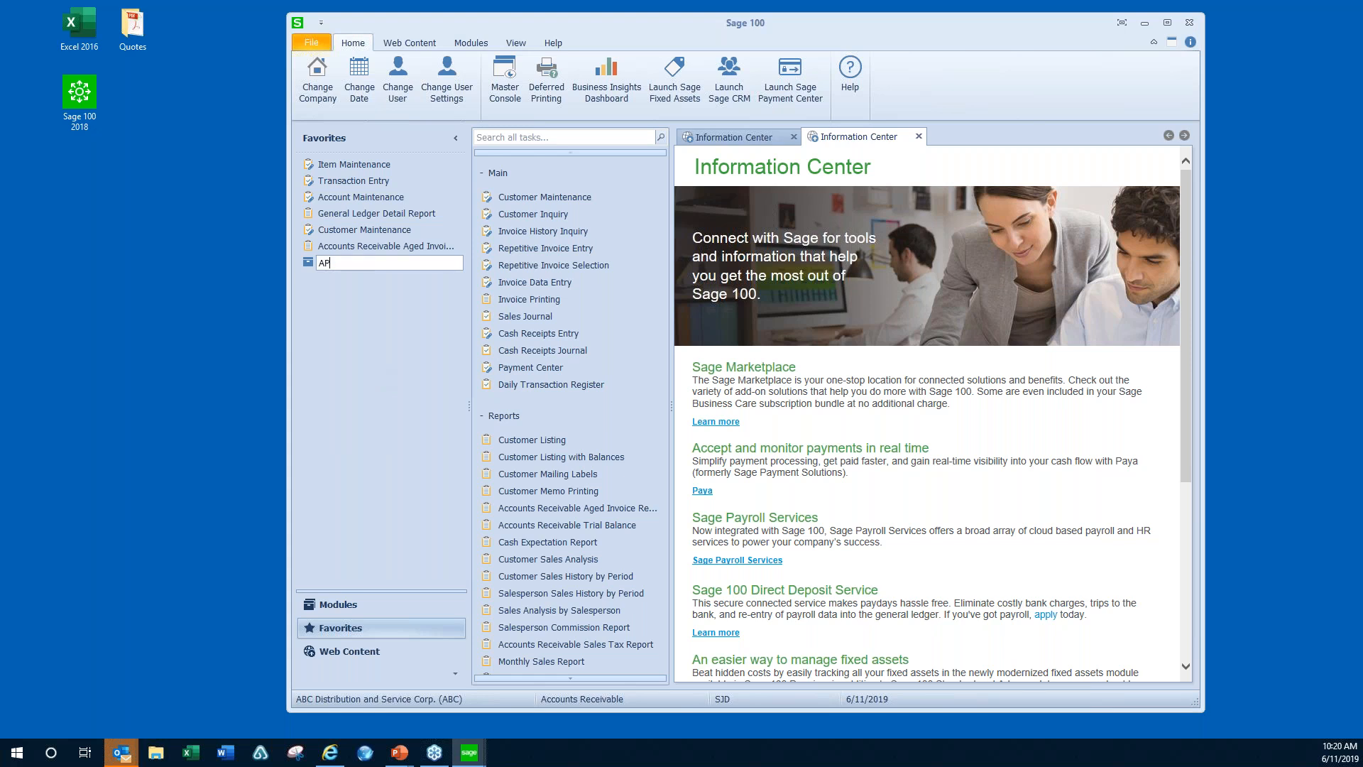
key(Return)
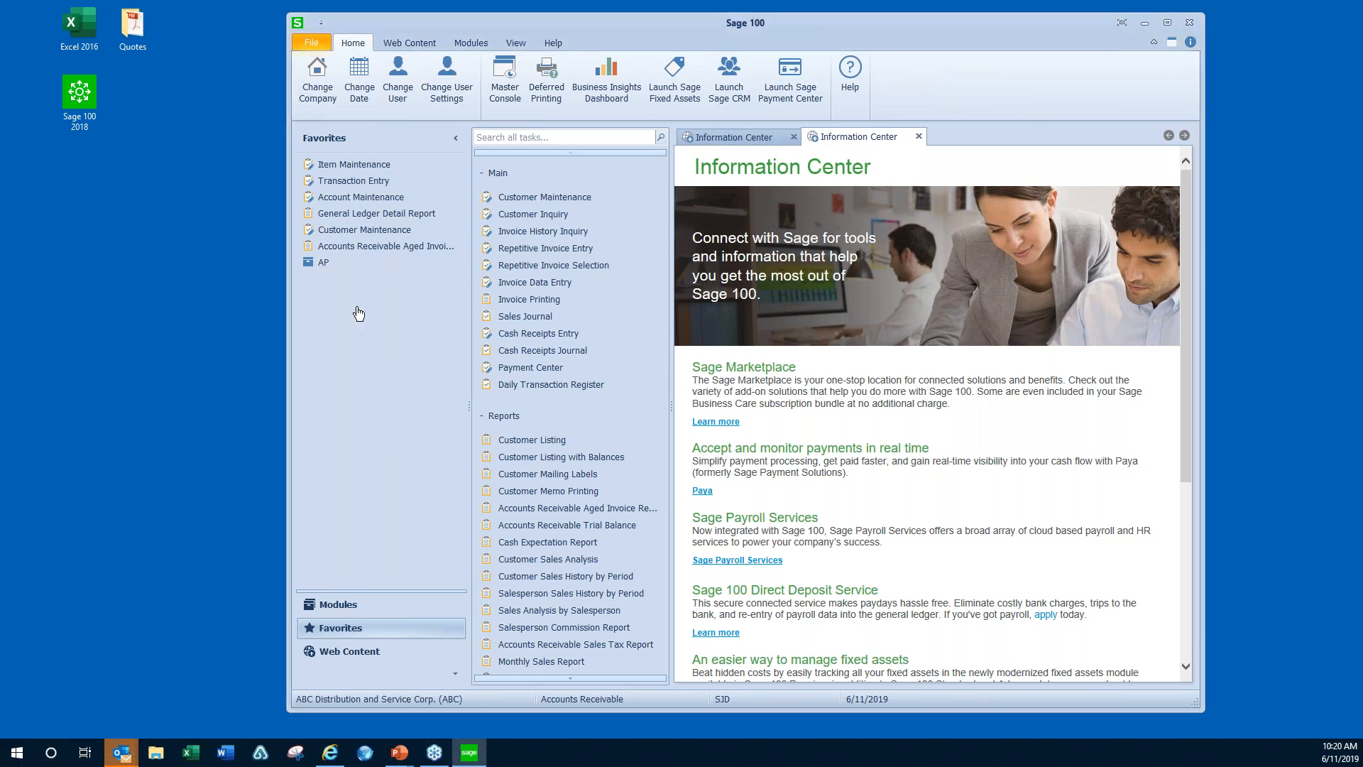
- Fill the AP folder with Accounts Payable's Vendor Maintenance, Manual Check and Payment Entry, Manual Check and Payment Register, and Daily Transaction Register
double_click(323, 264)
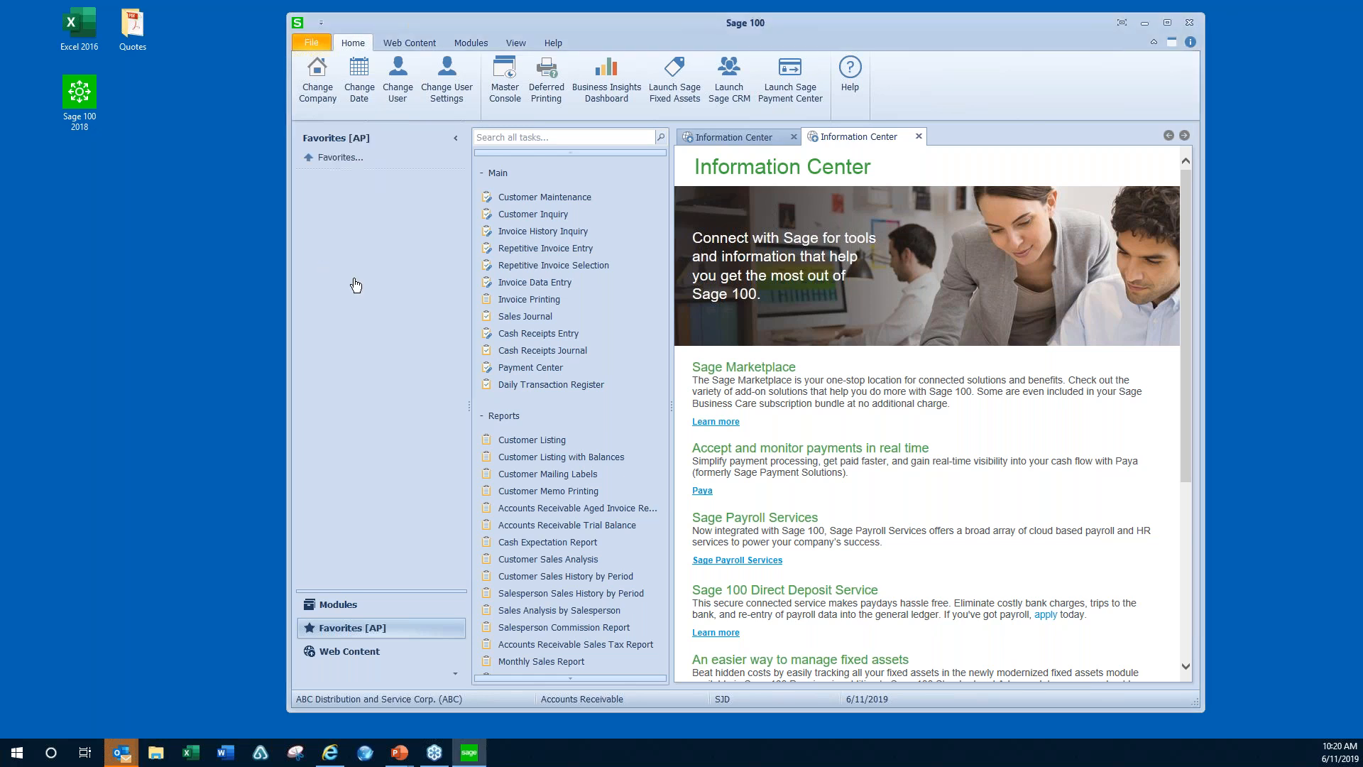
click(338, 609)
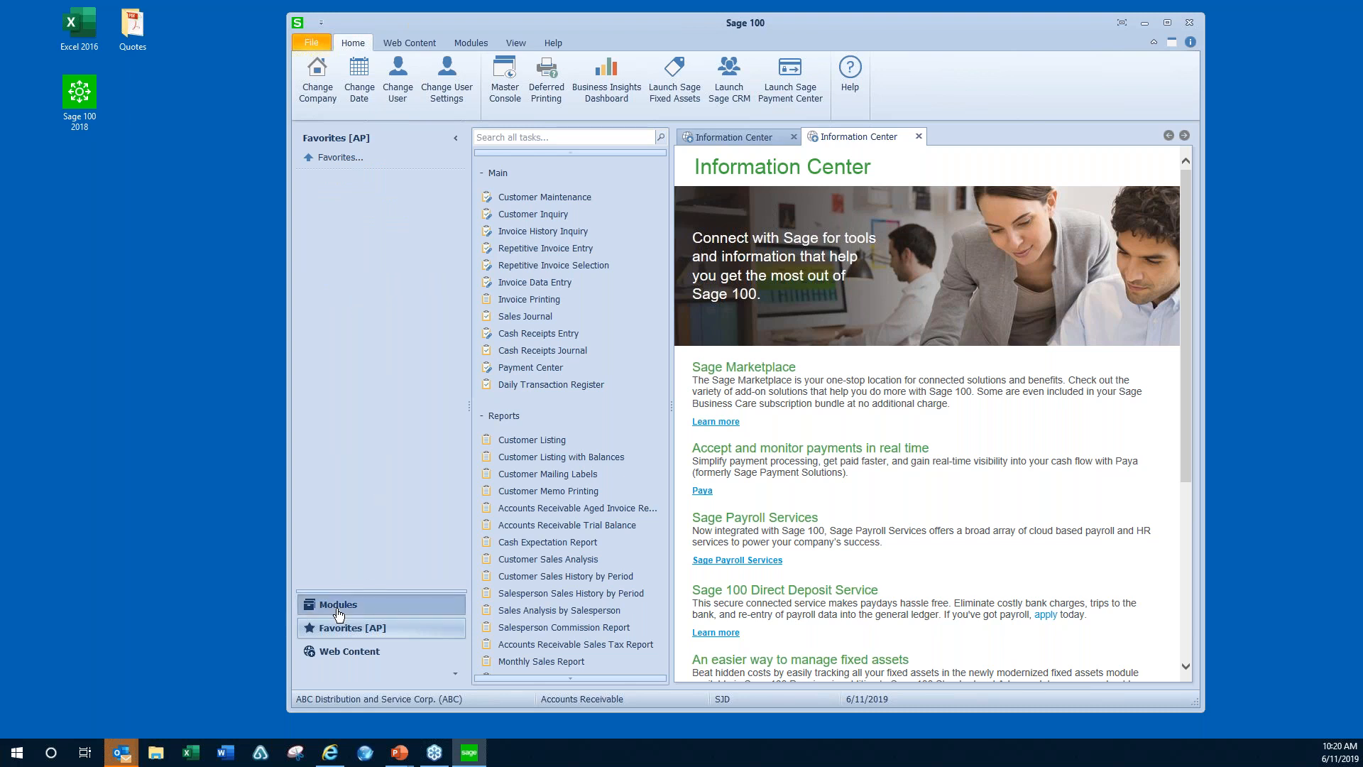
click(353, 304)
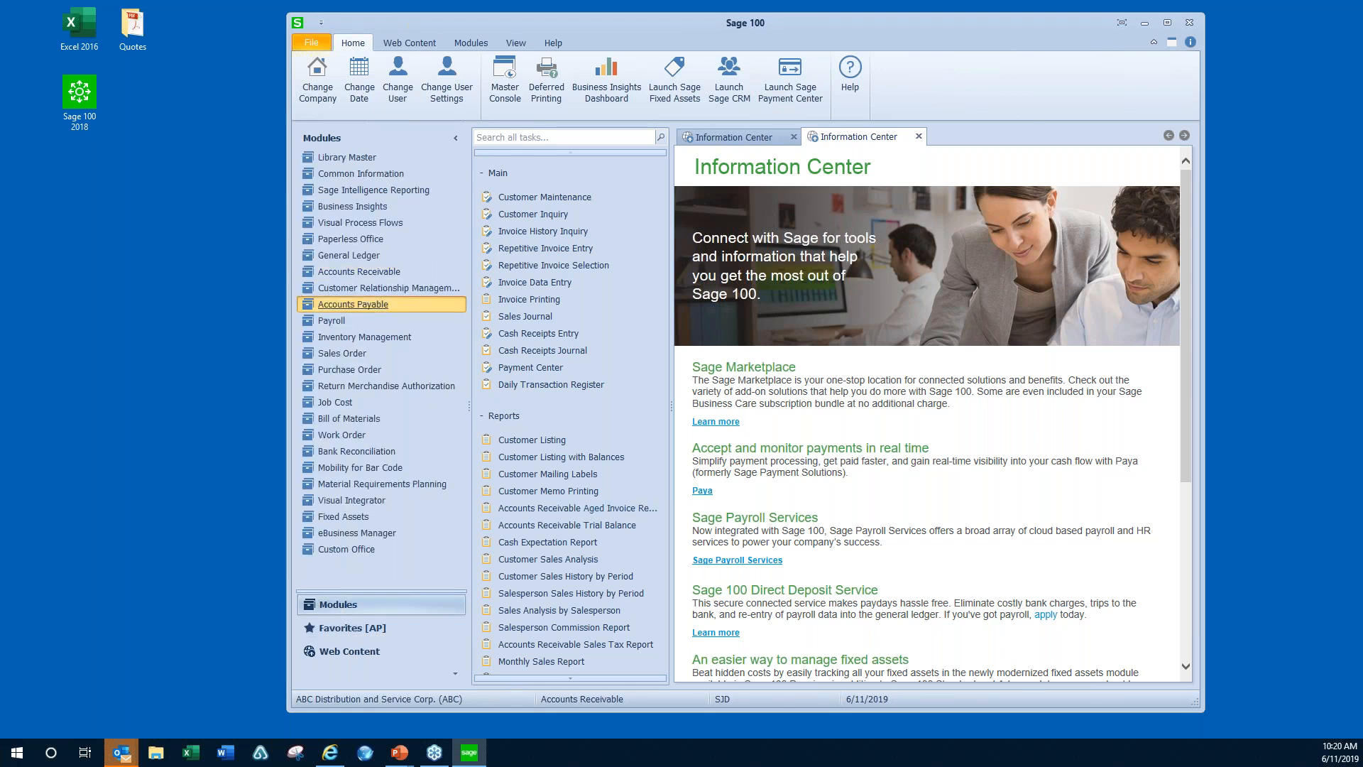
click(336, 305)
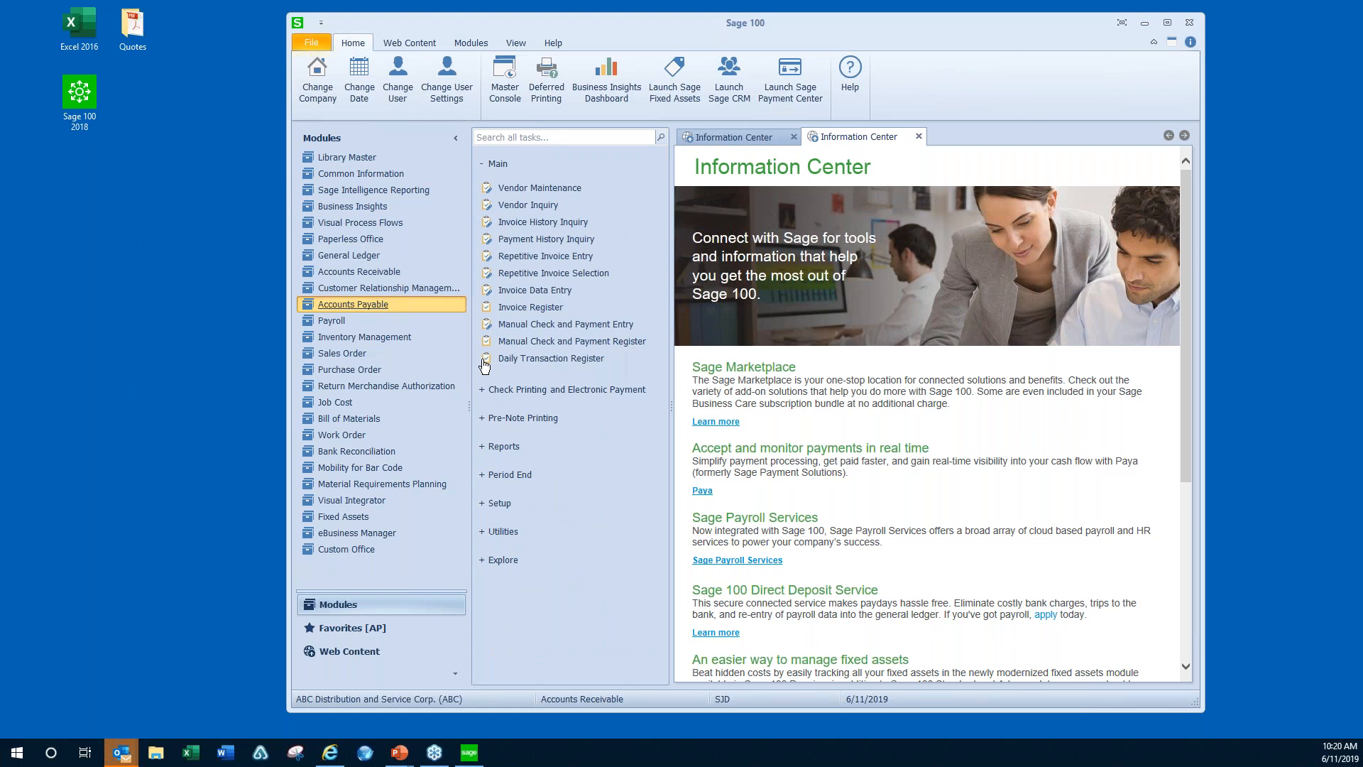
click(353, 627)
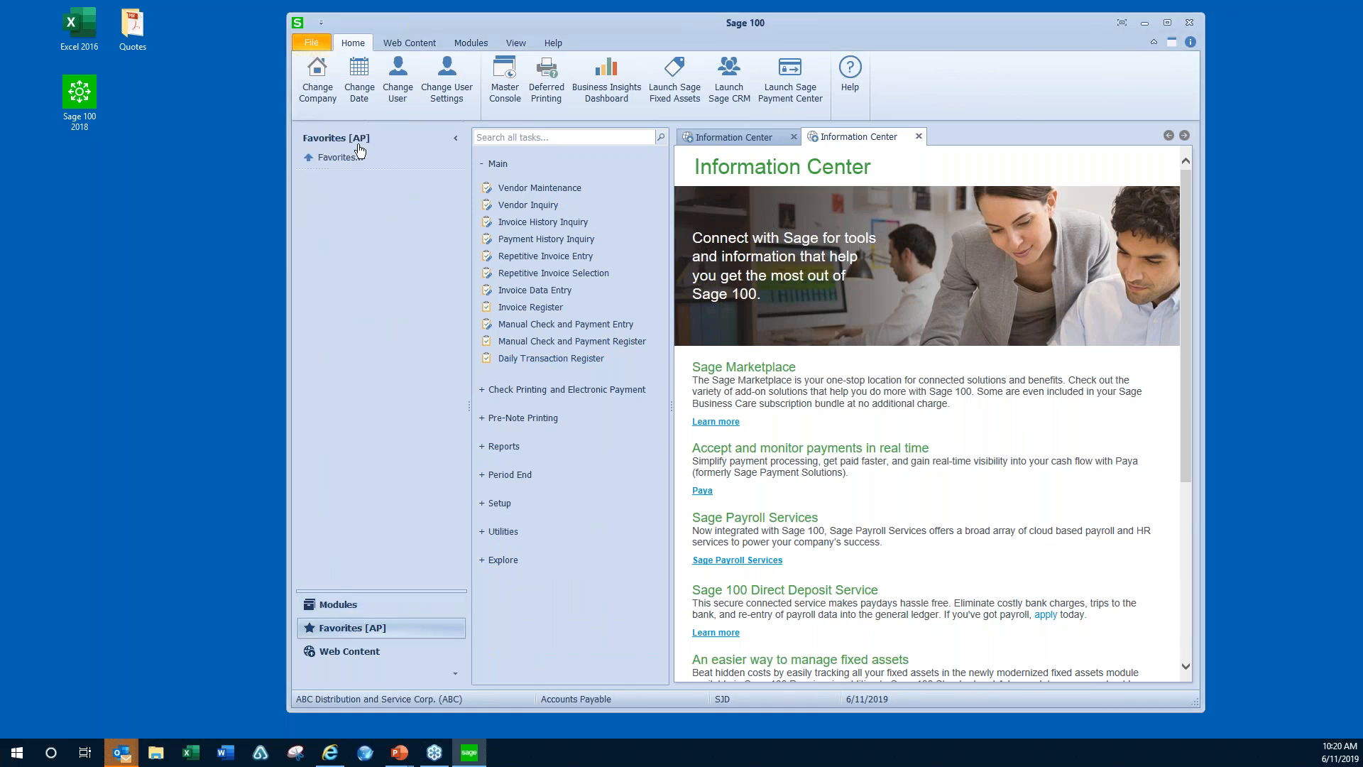
drag(541, 190, 349, 193)
drag(547, 330, 334, 202)
drag(529, 345, 313, 216)
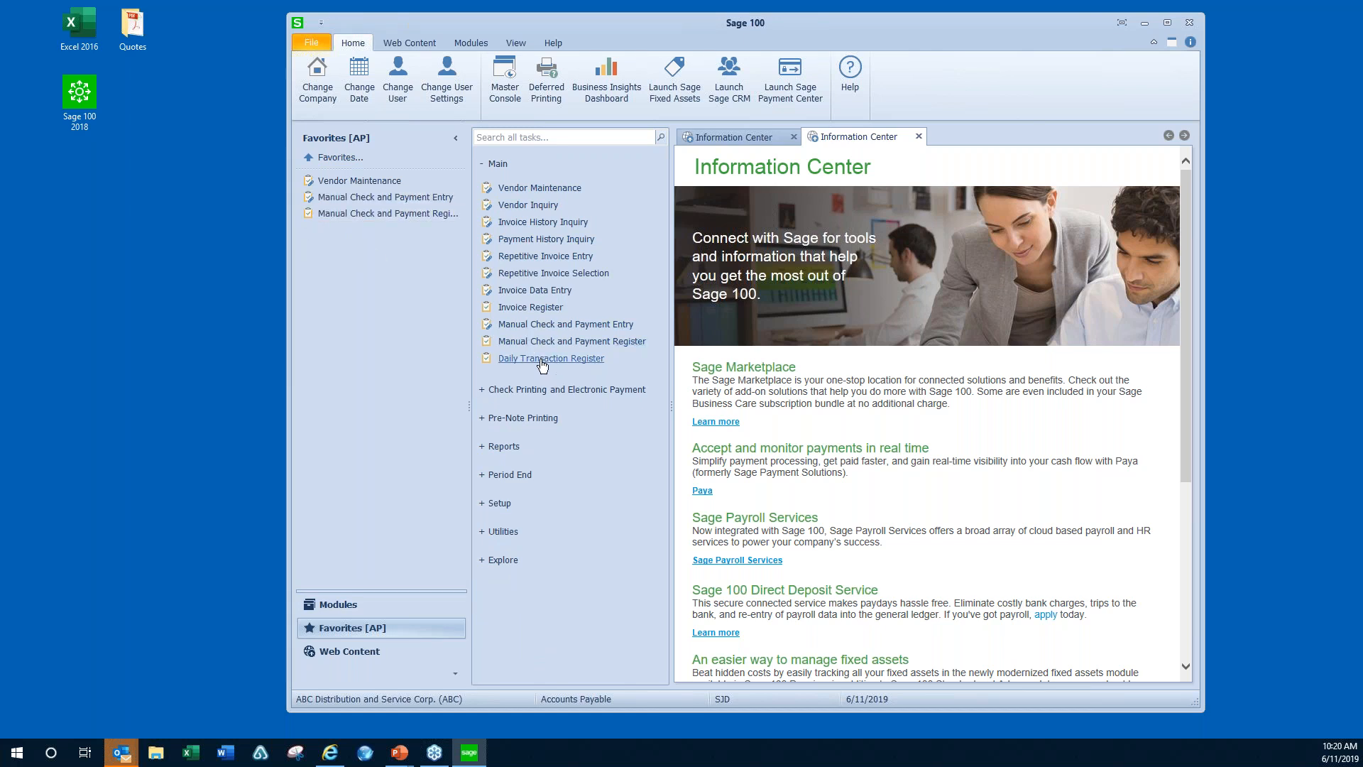
drag(543, 364, 331, 247)
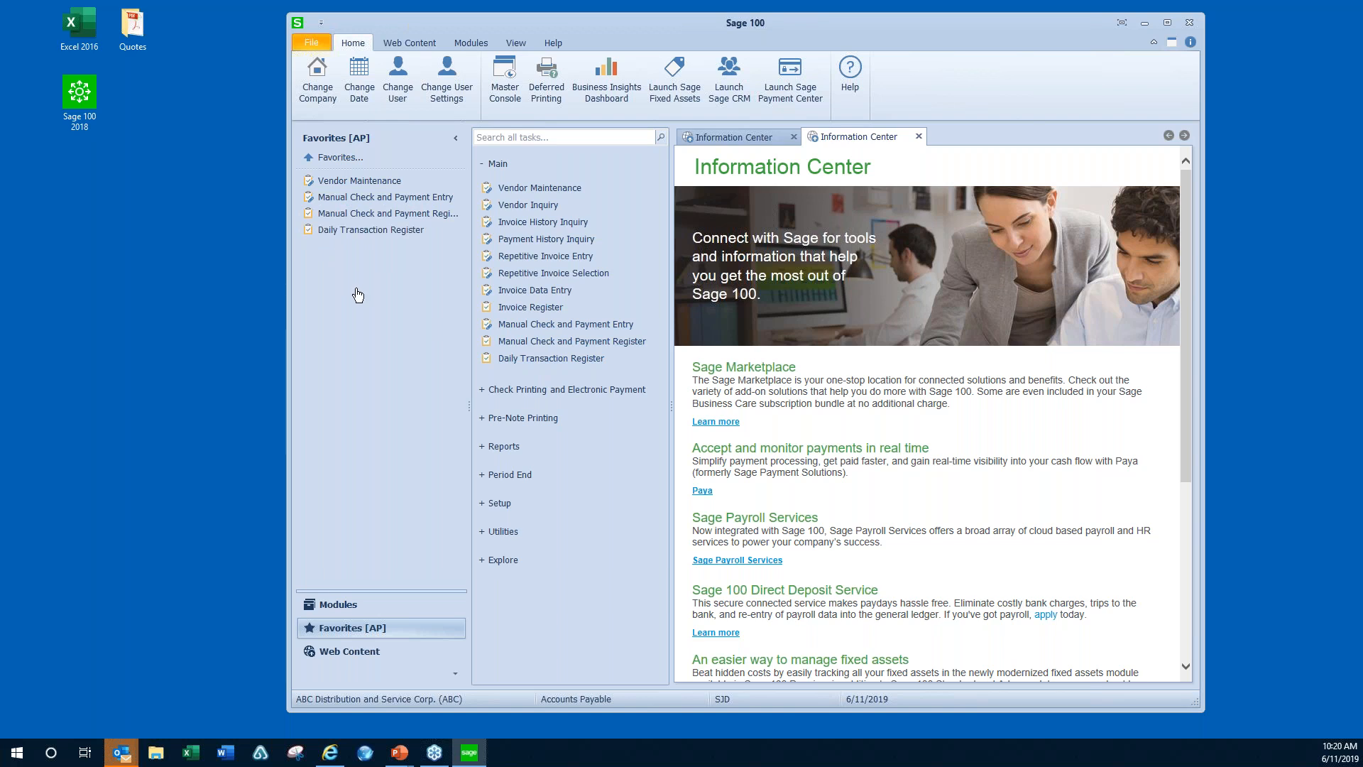
- In the main Favorites list, insert separators below Transaction Entry and below General Ledger Detail Report
click(317, 158)
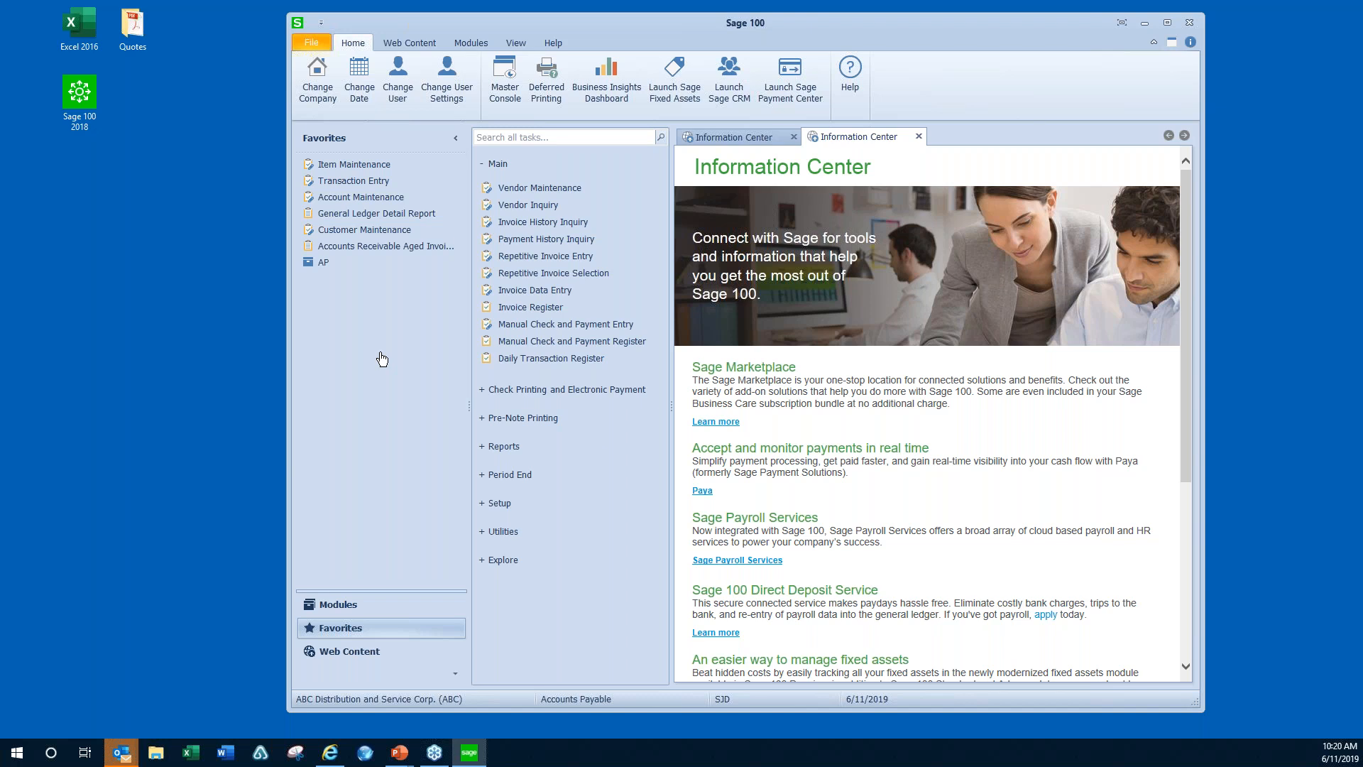
right_click(337, 324)
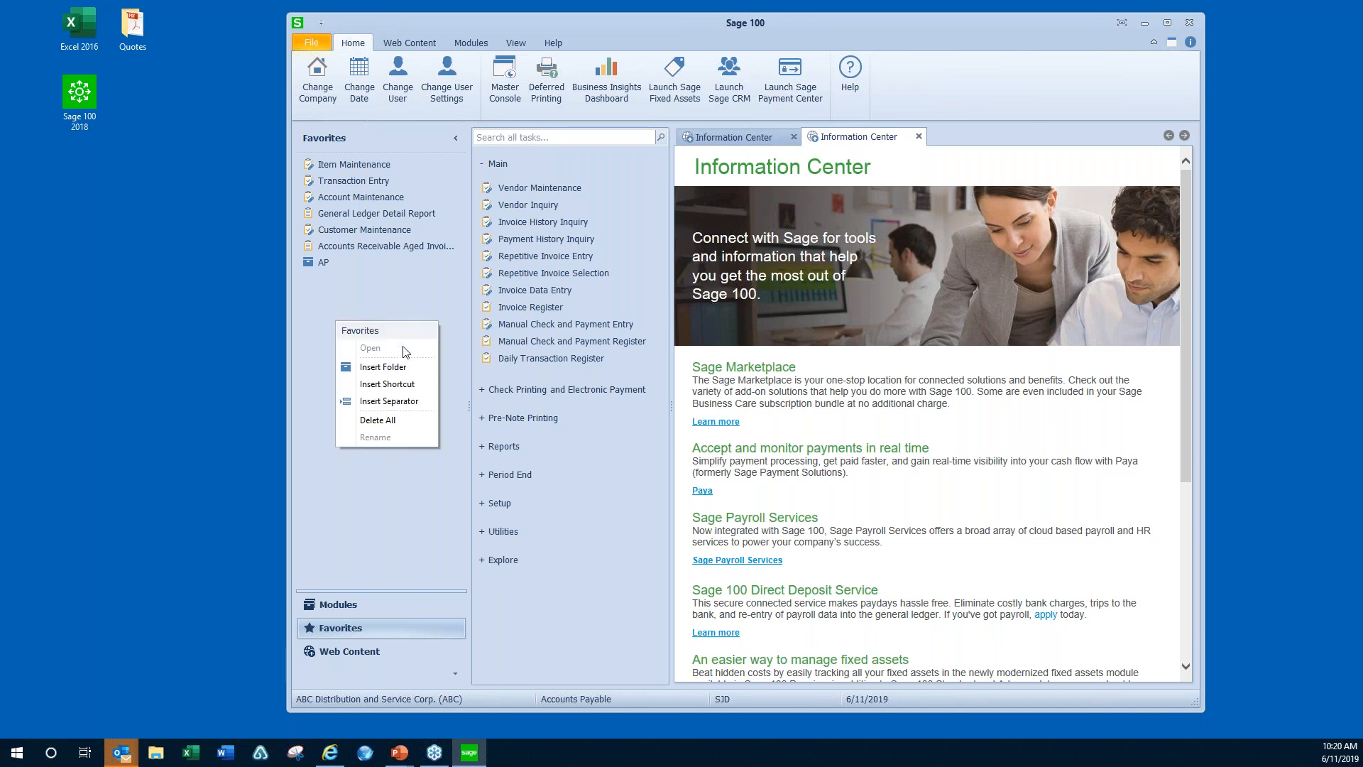
click(395, 403)
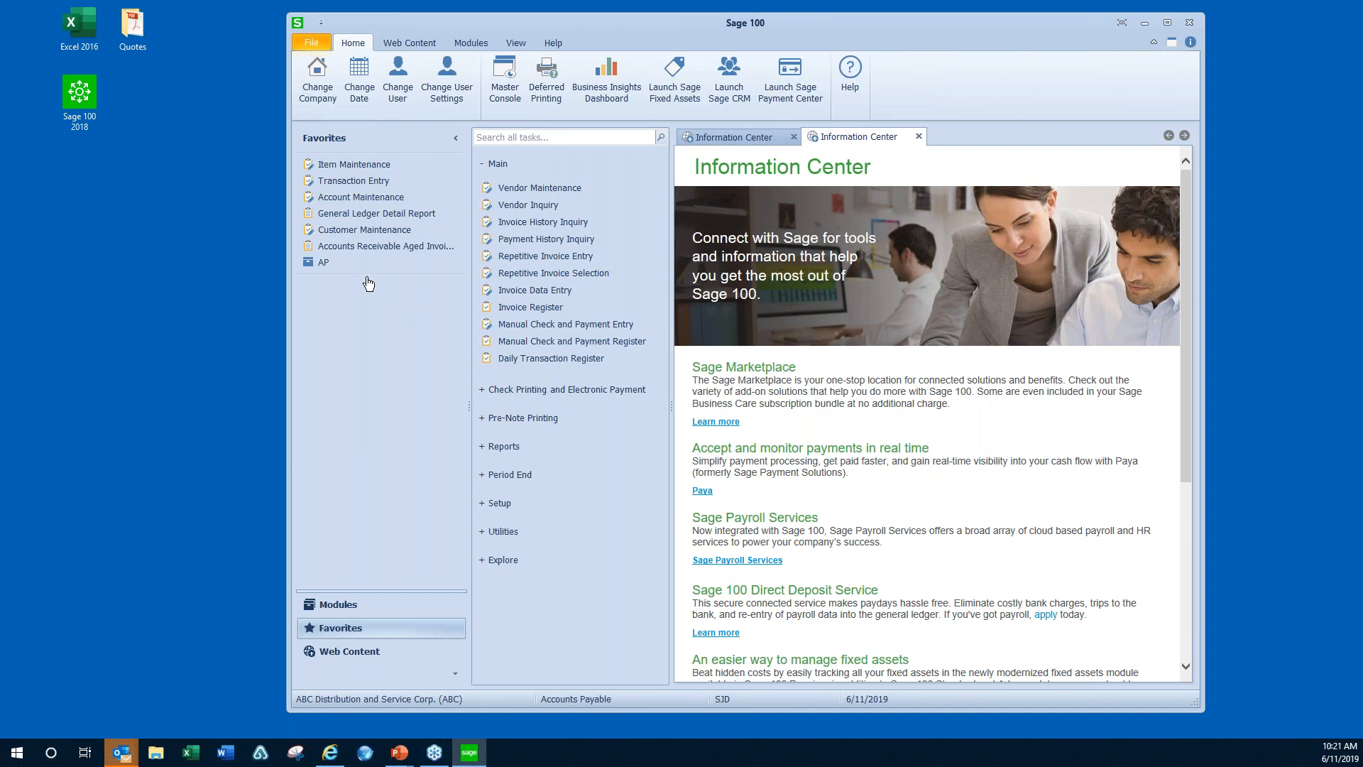
drag(398, 278, 382, 193)
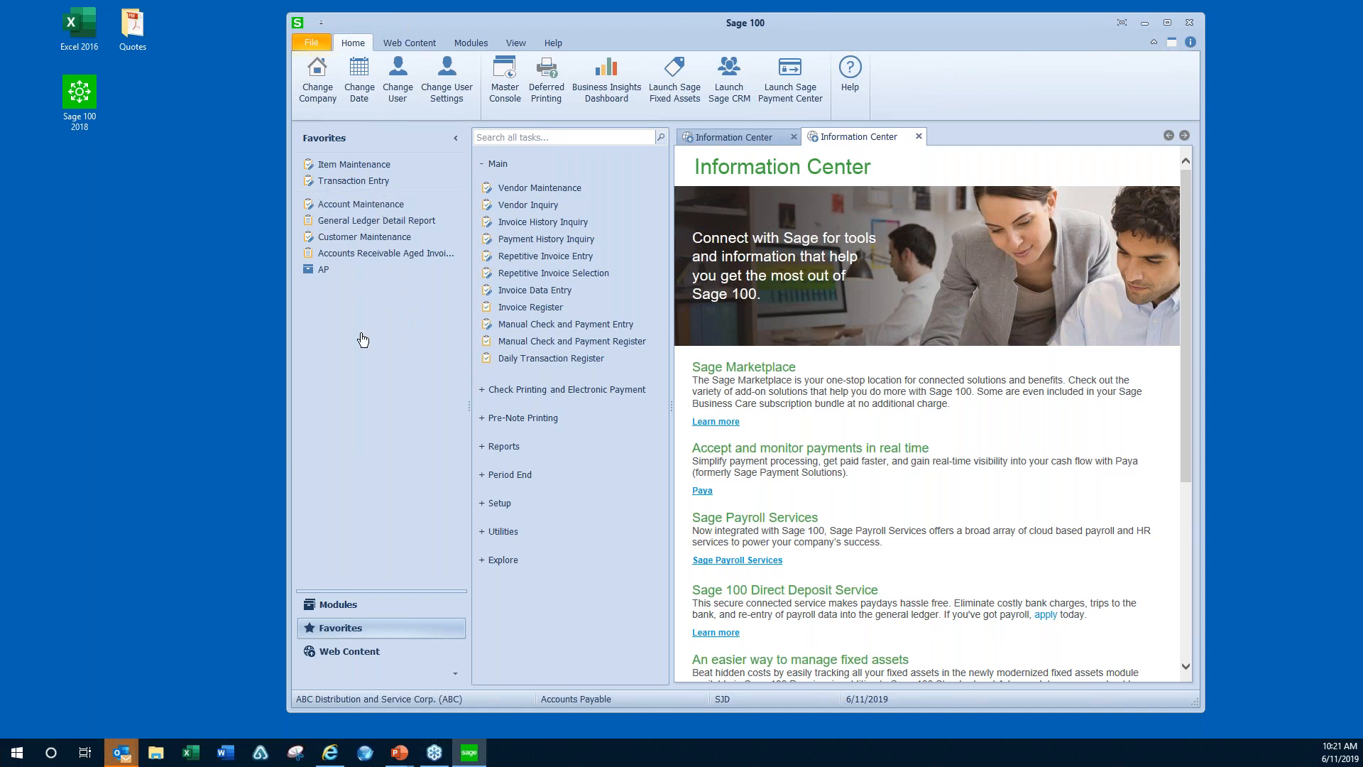
right_click(362, 333)
click(389, 414)
drag(368, 284, 371, 230)
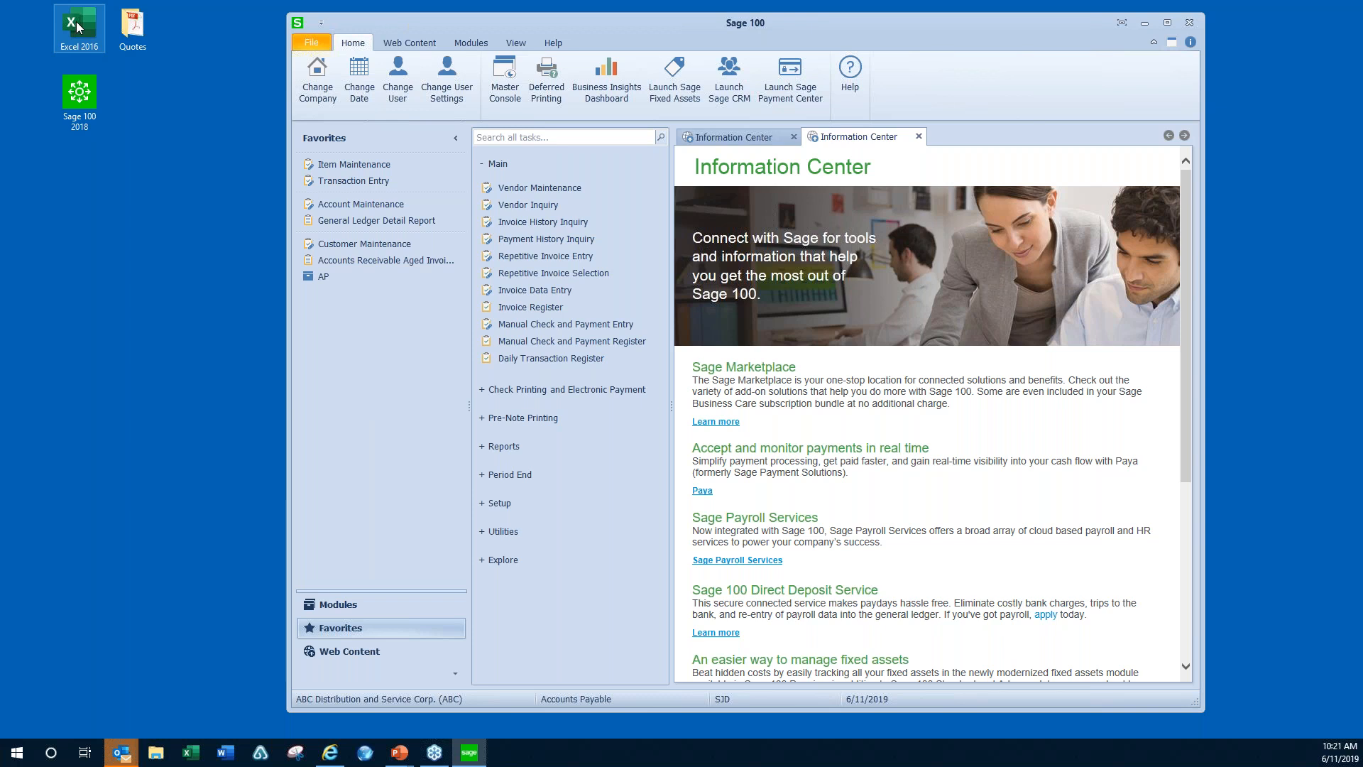
- Add the desktop's Excel 2016 shortcut to the Favorites and display the Favorites on the ribbon
drag(77, 27, 341, 334)
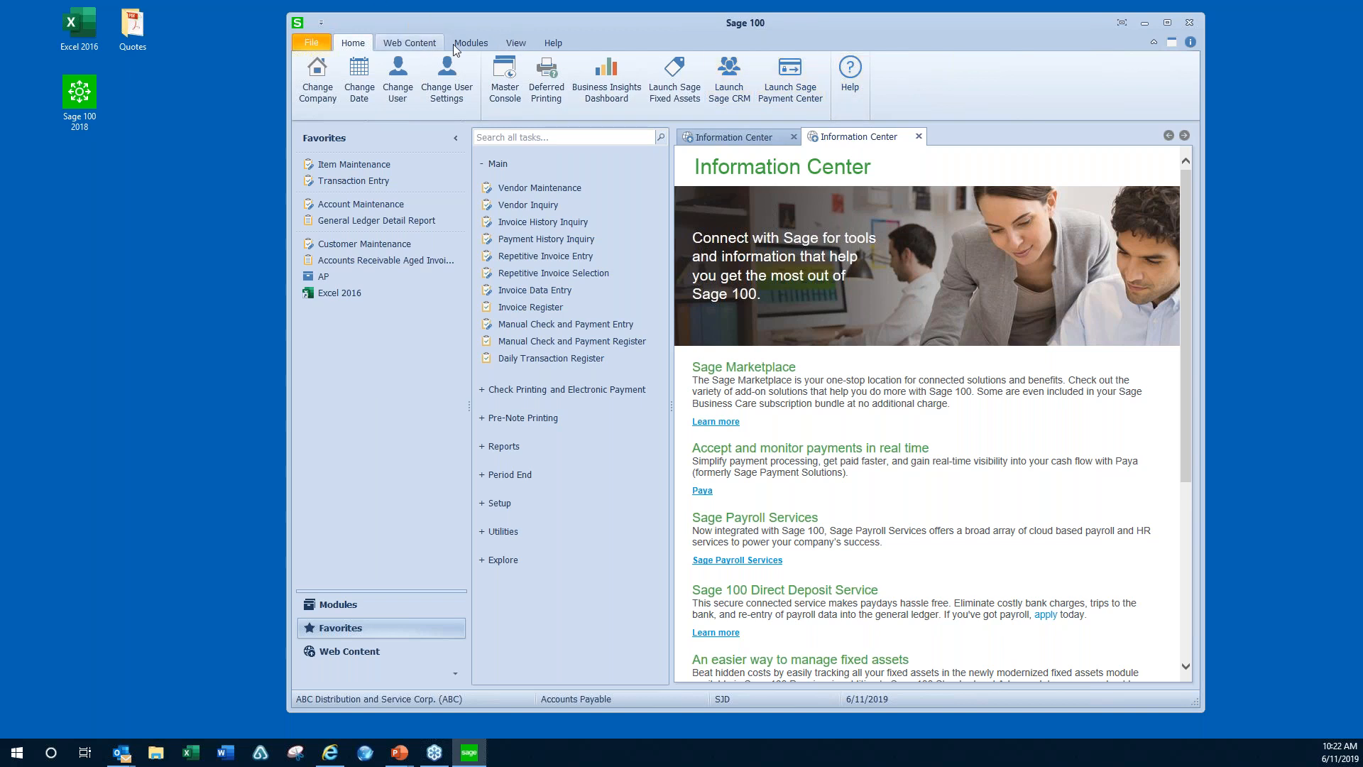
right_click(917, 83)
click(973, 132)
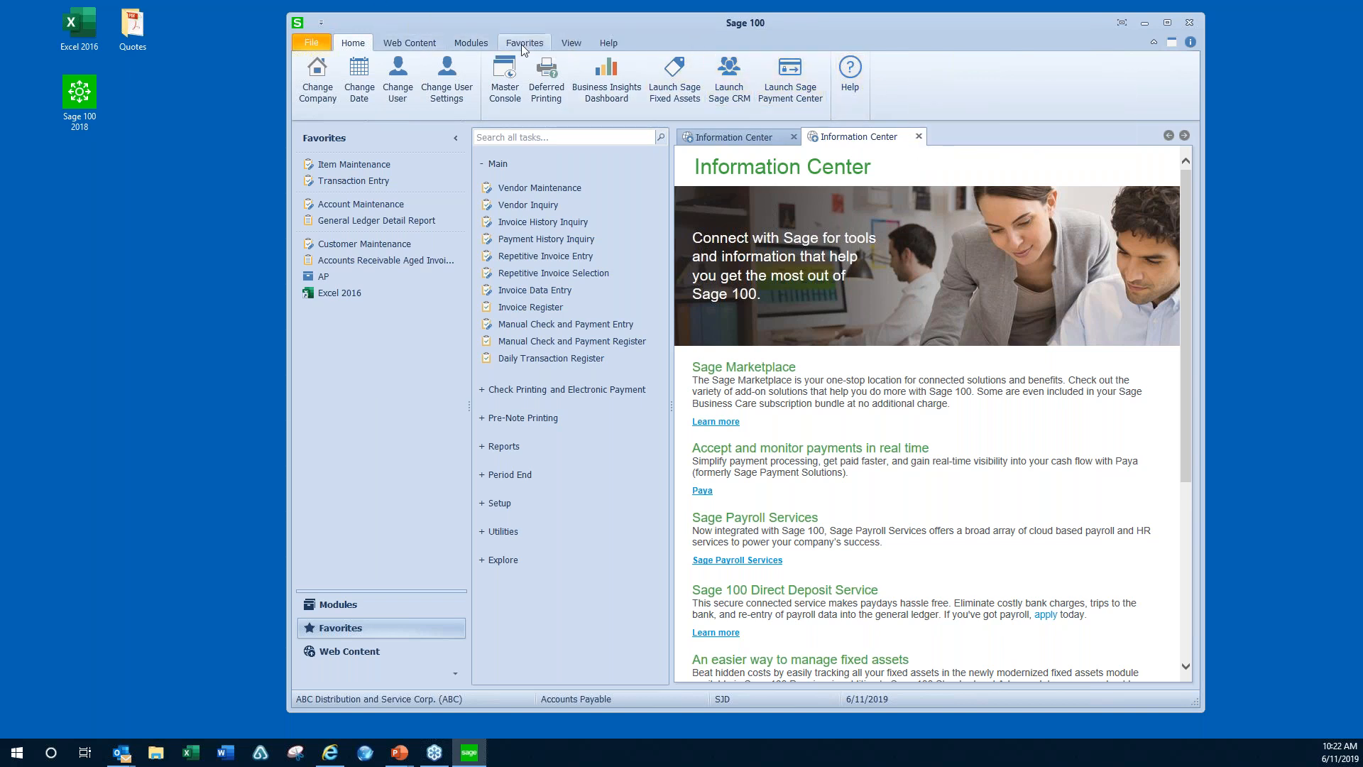
click(522, 44)
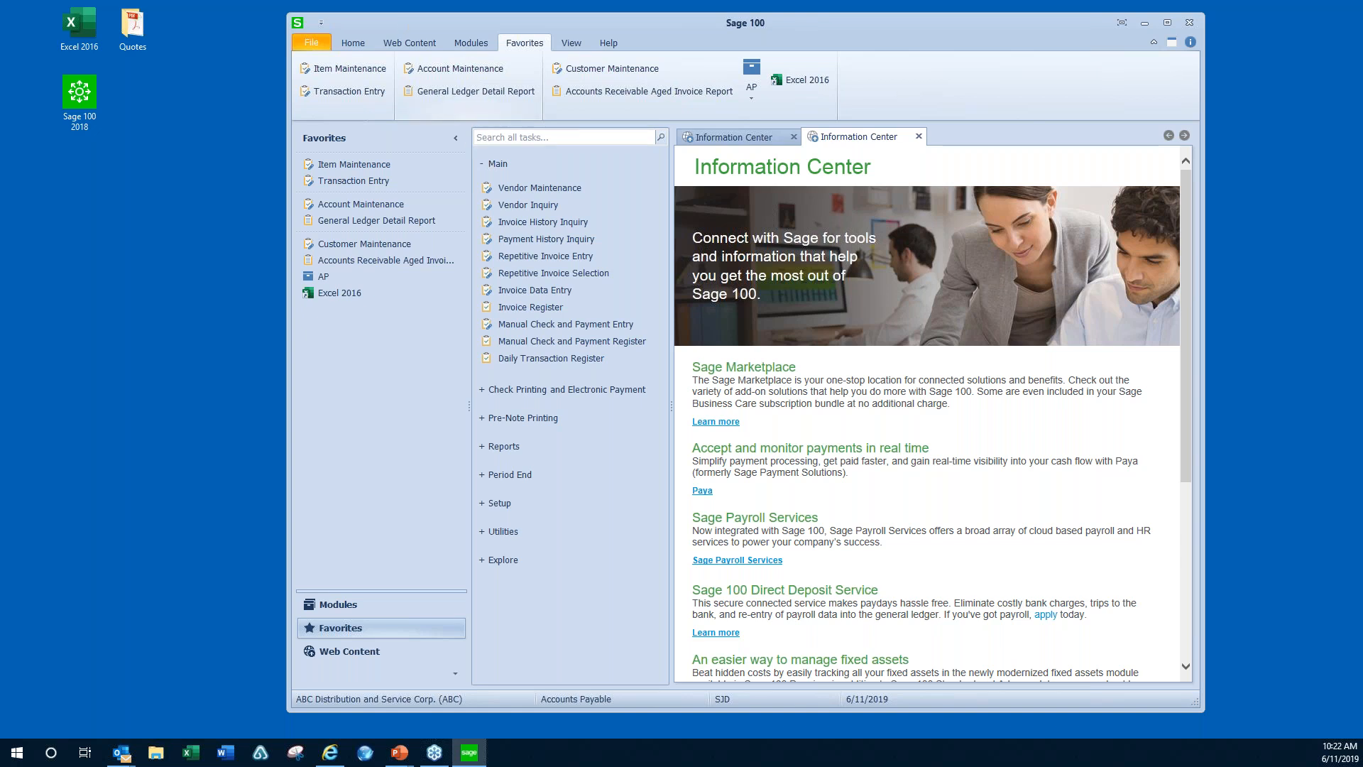
- Try collapsing the navigation pane, expand it again and return to the Home commands
click(456, 139)
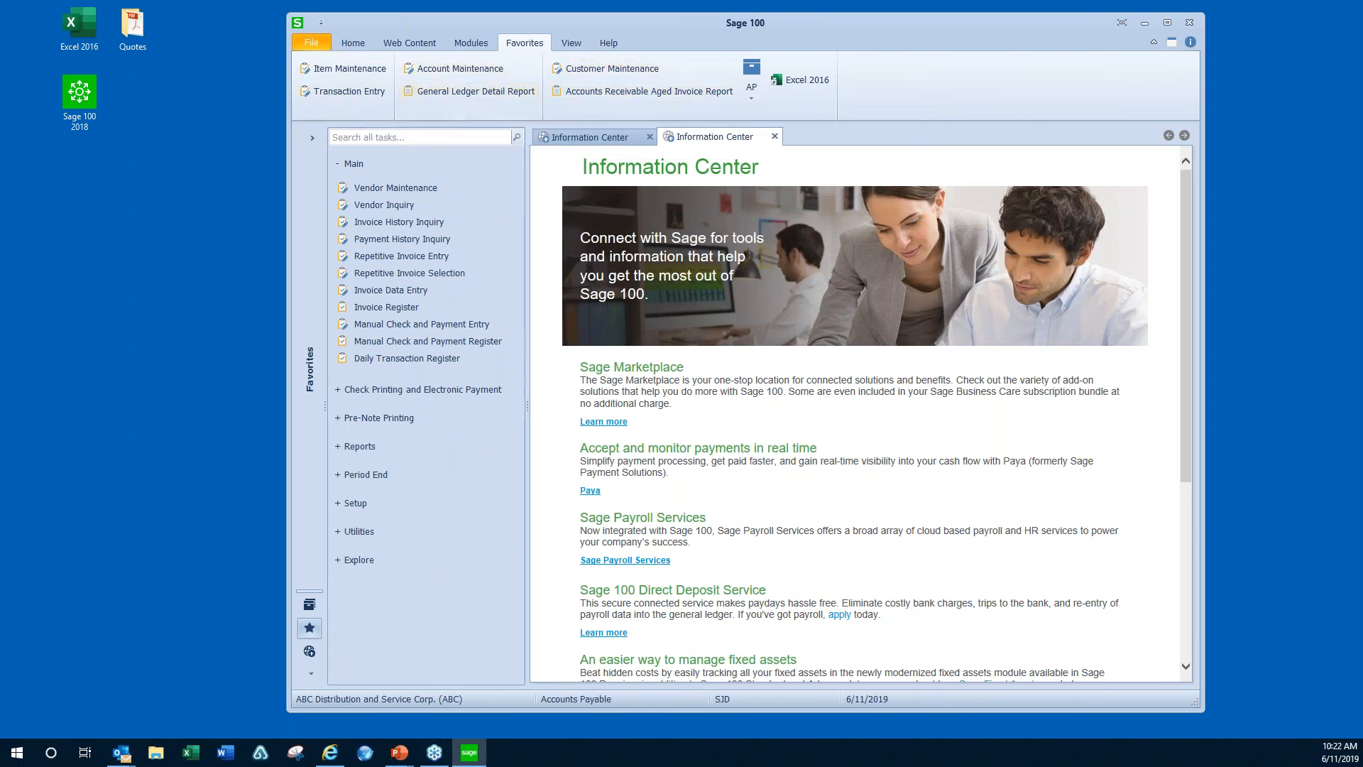
click(313, 139)
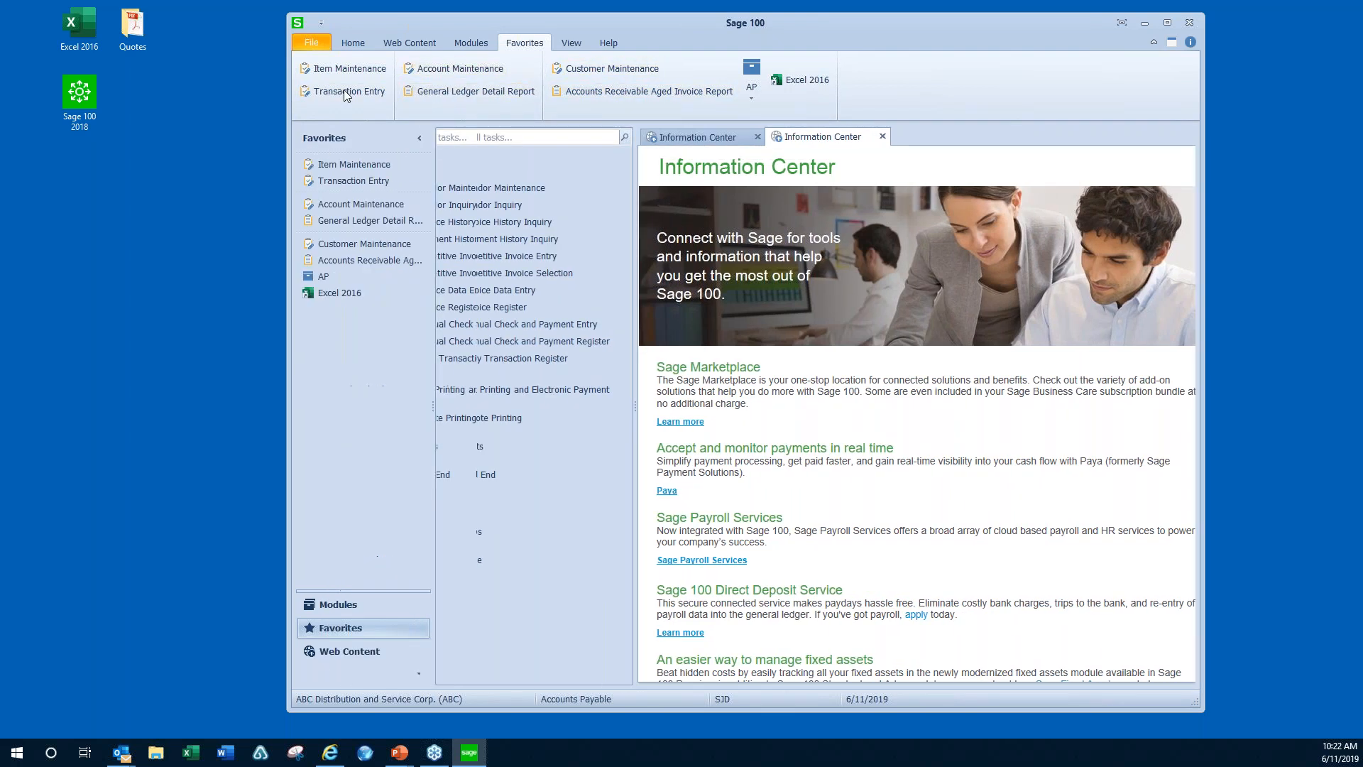
click(358, 44)
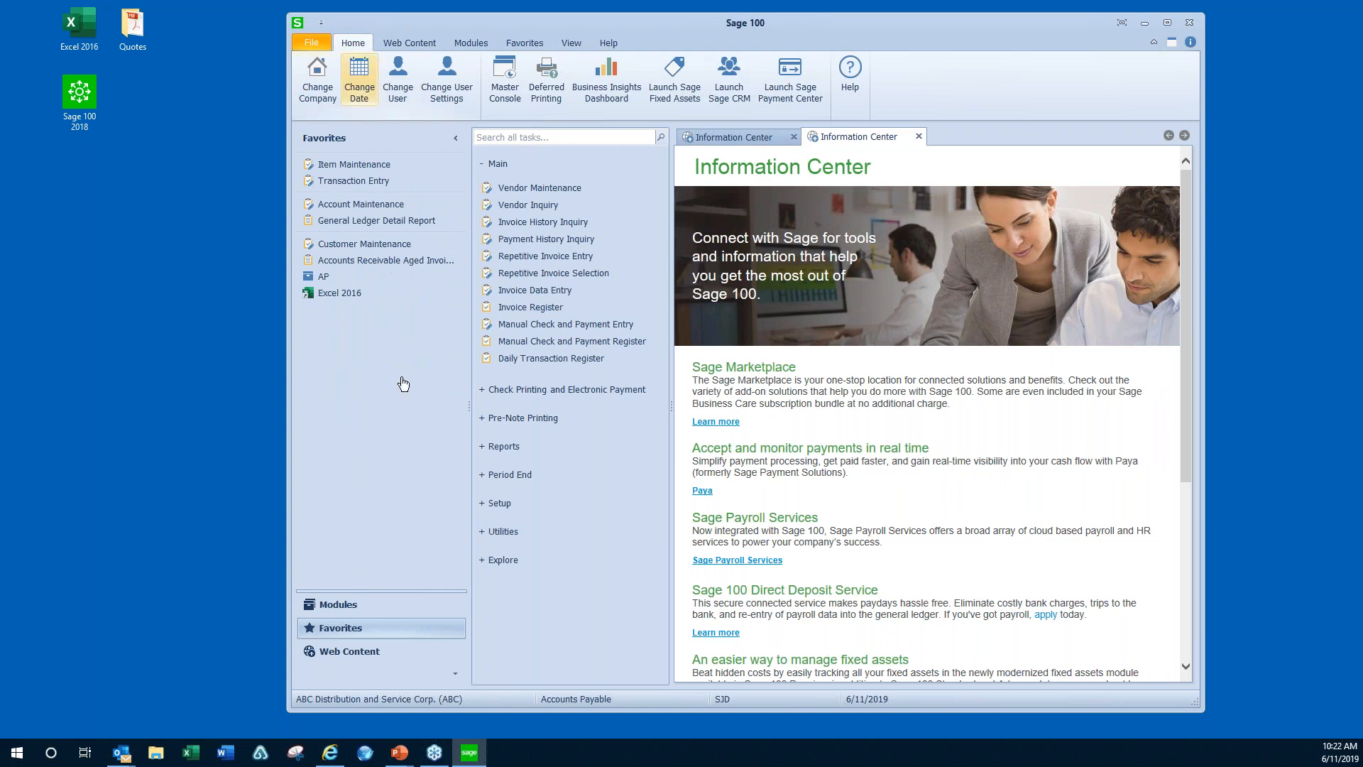
- Open Company Maintenance from the Library Master module and load the ABC company record
click(336, 607)
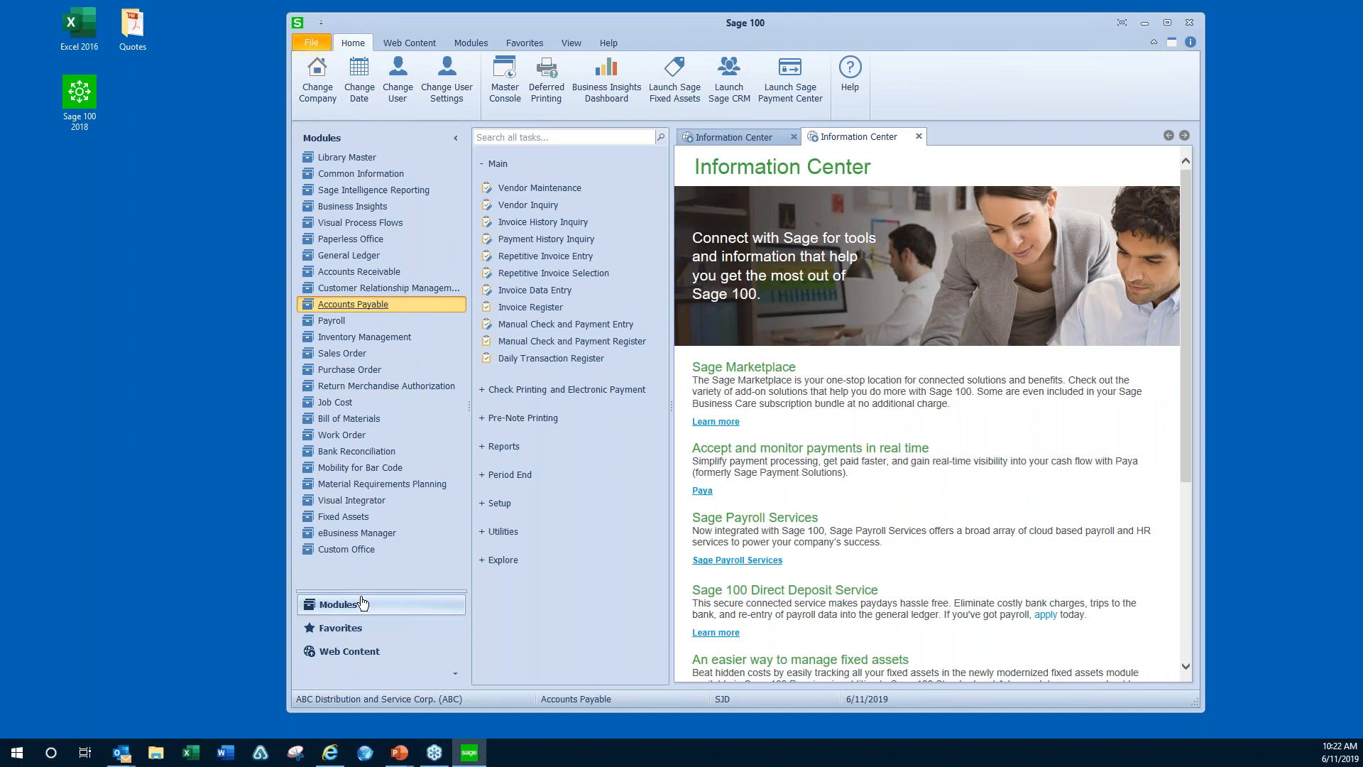
click(335, 162)
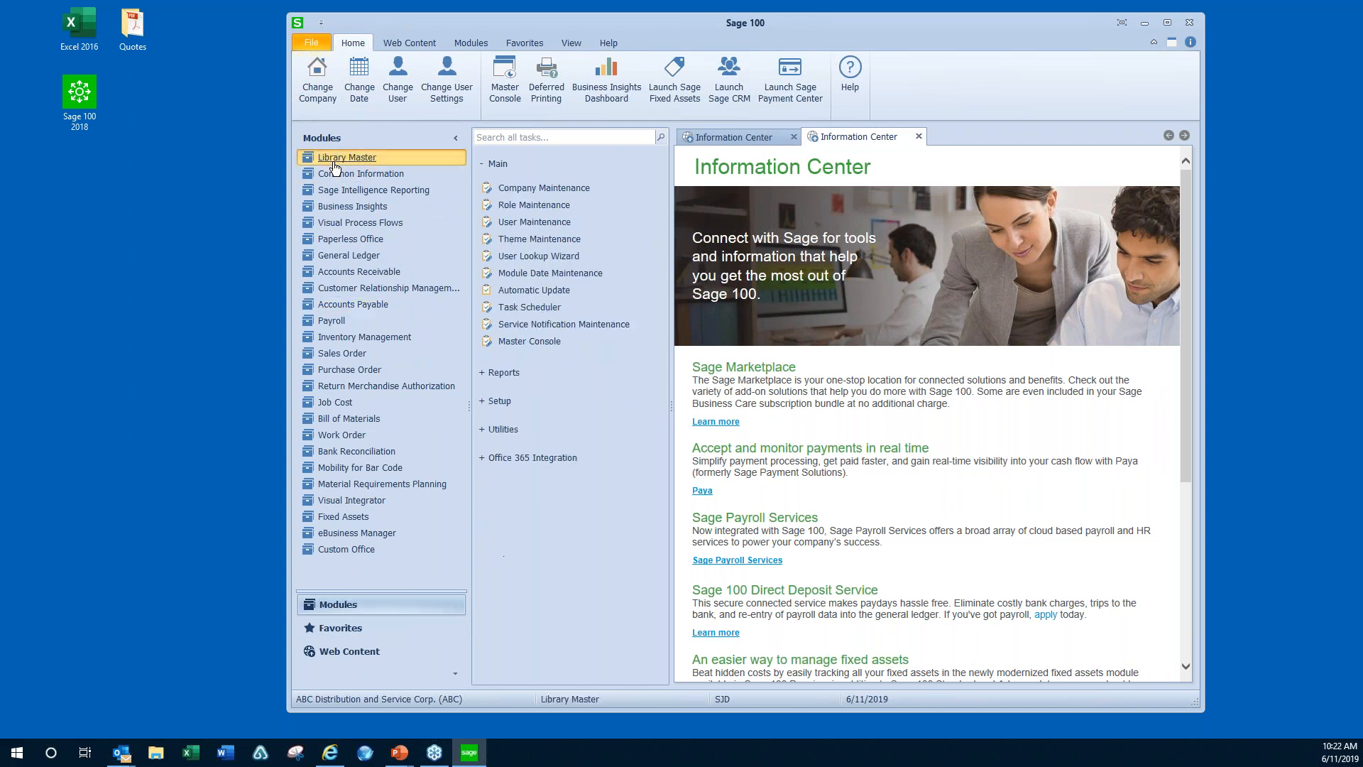
click(544, 190)
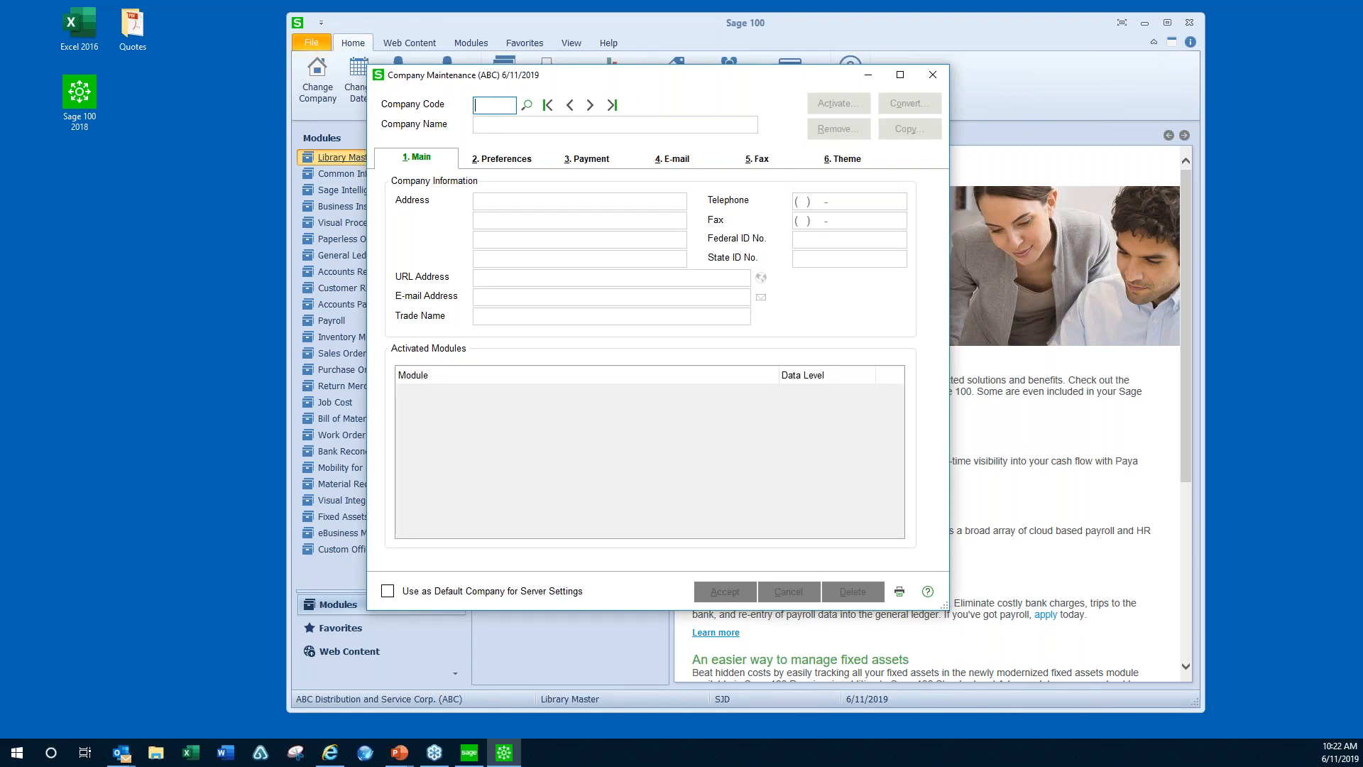
click(591, 111)
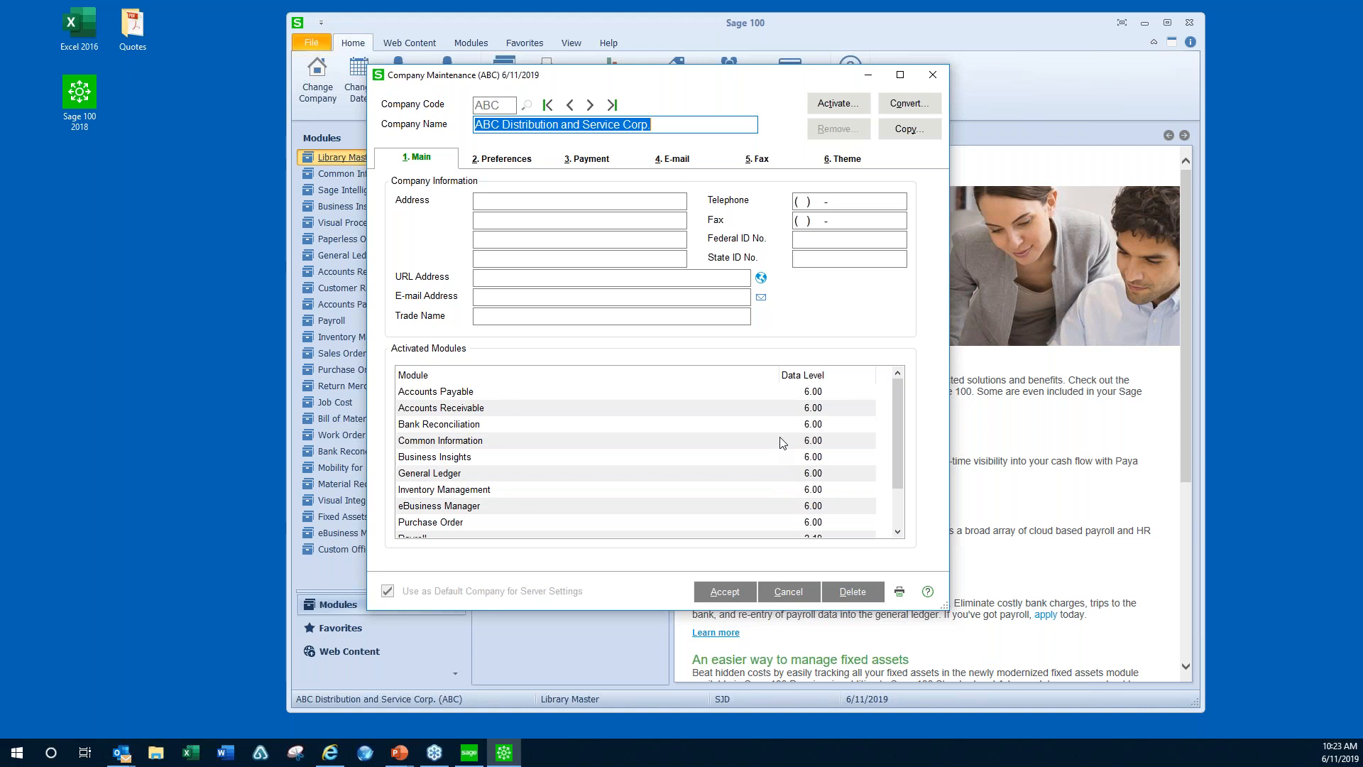
- In the ABC company's preferences, enable Print User Logon on Reports and Allow External Access, and disable Return City Names in All Caps
click(508, 162)
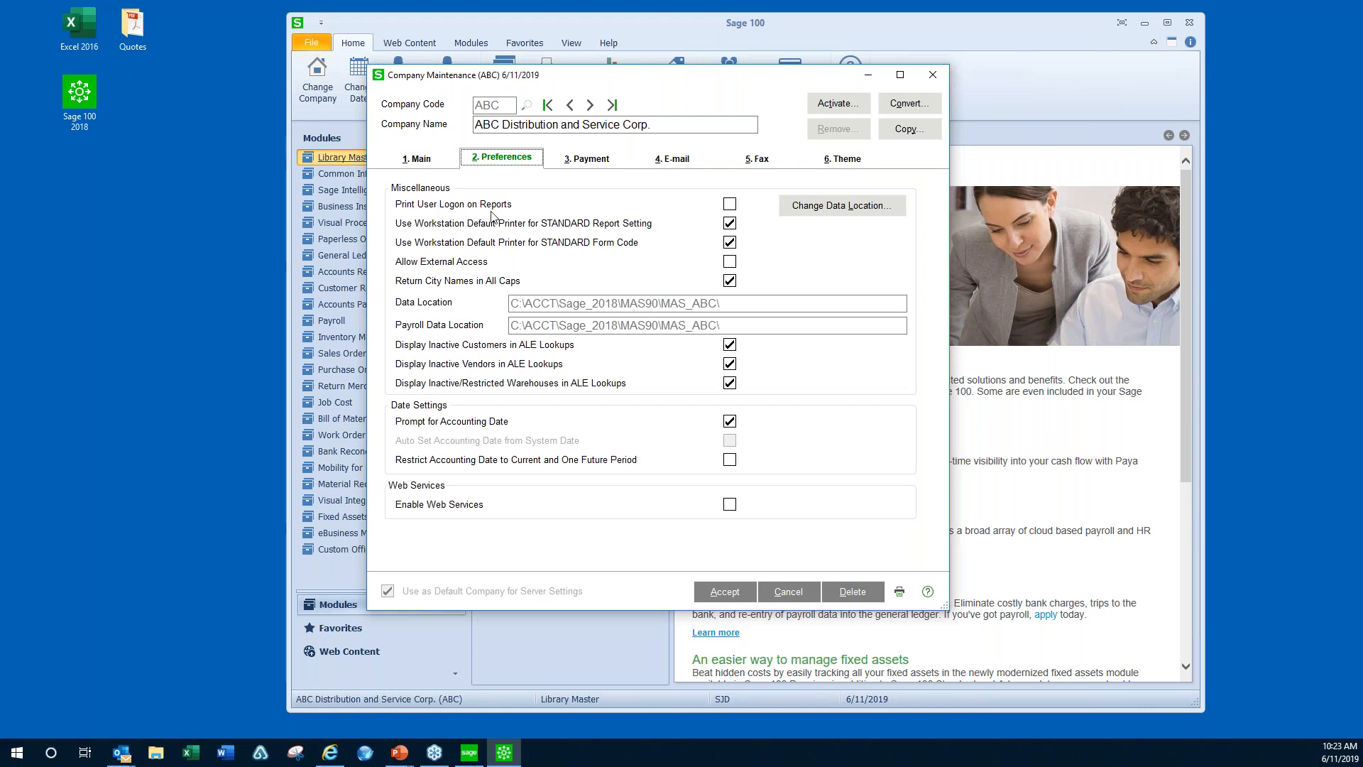
click(729, 204)
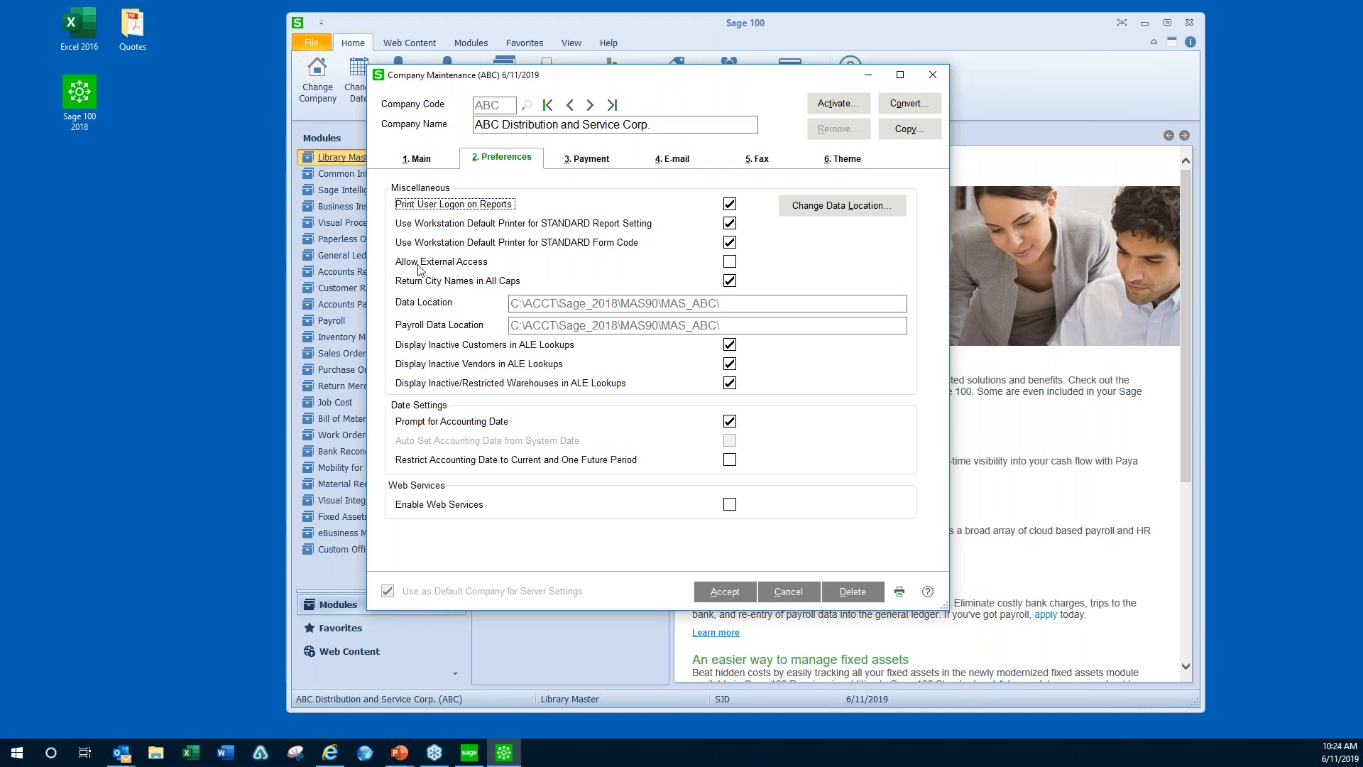
click(729, 264)
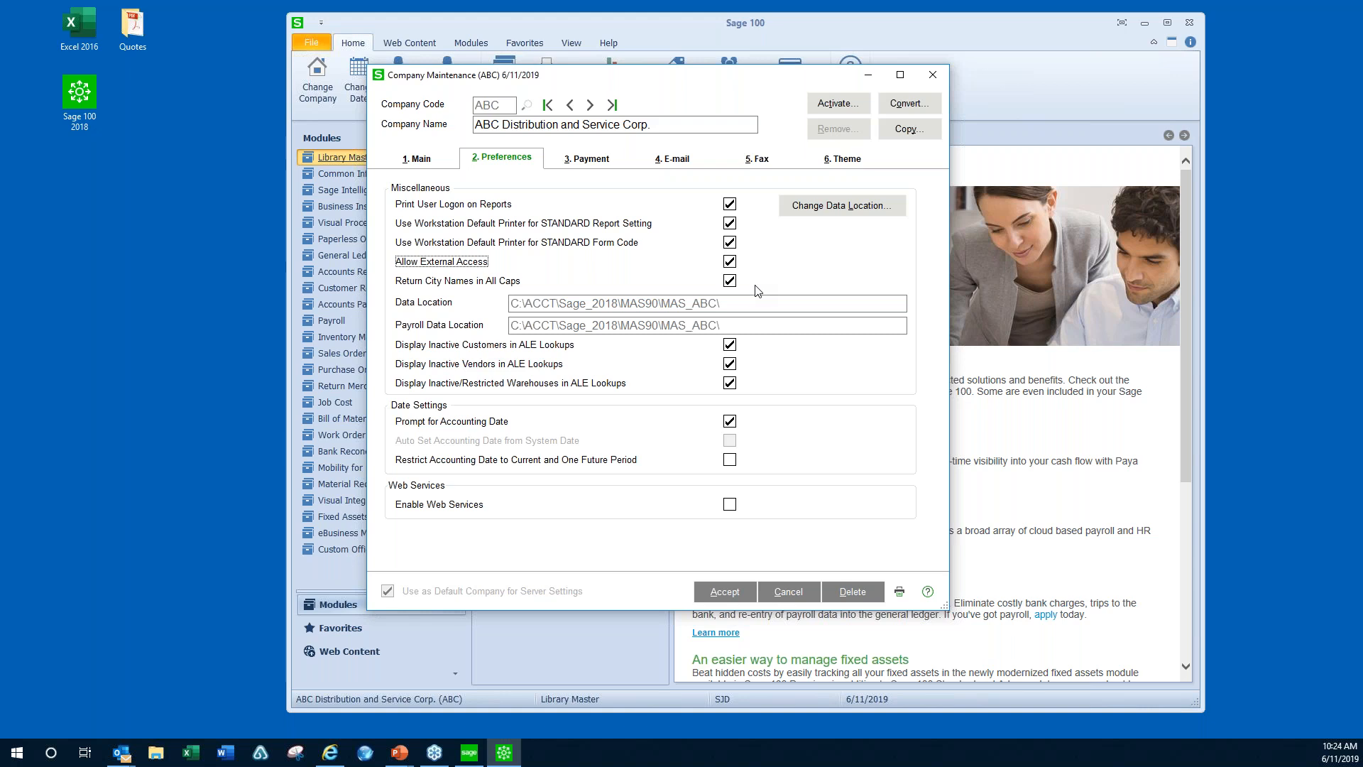
click(730, 280)
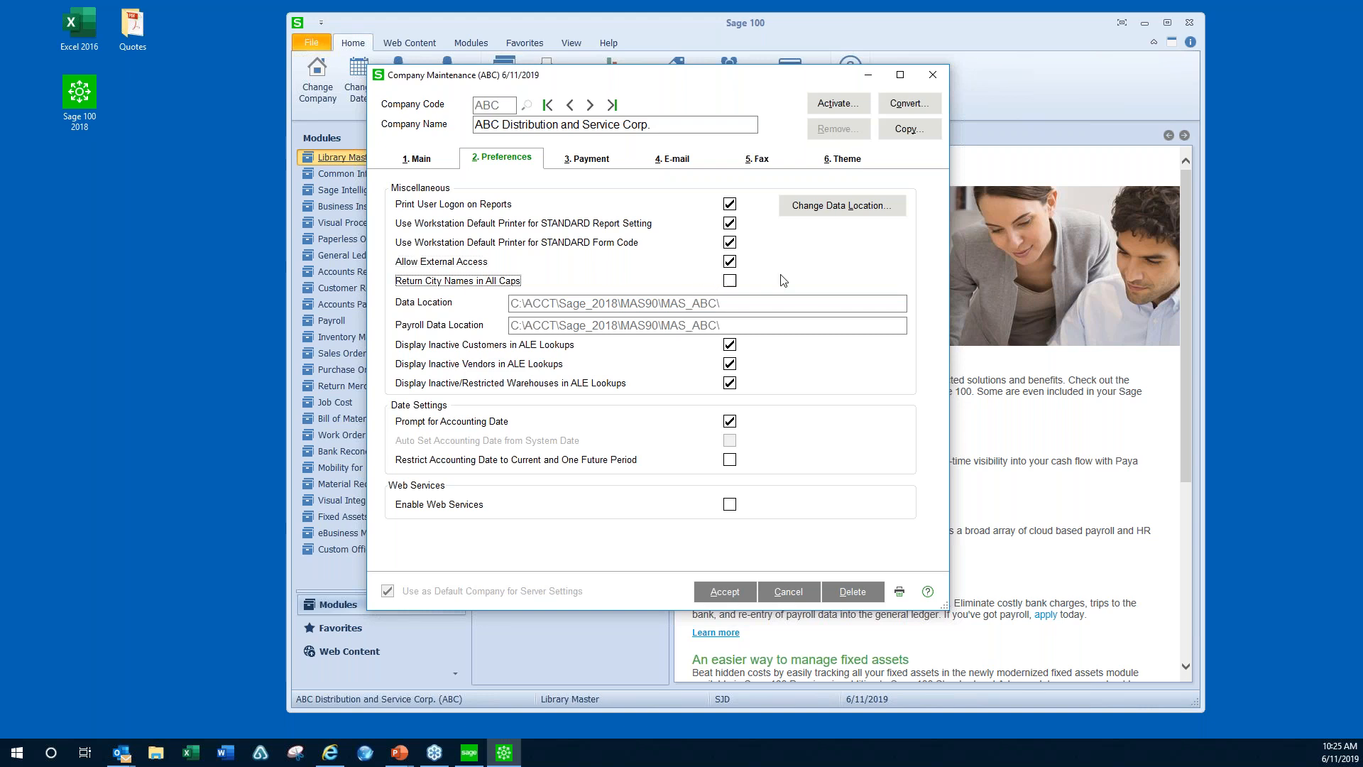
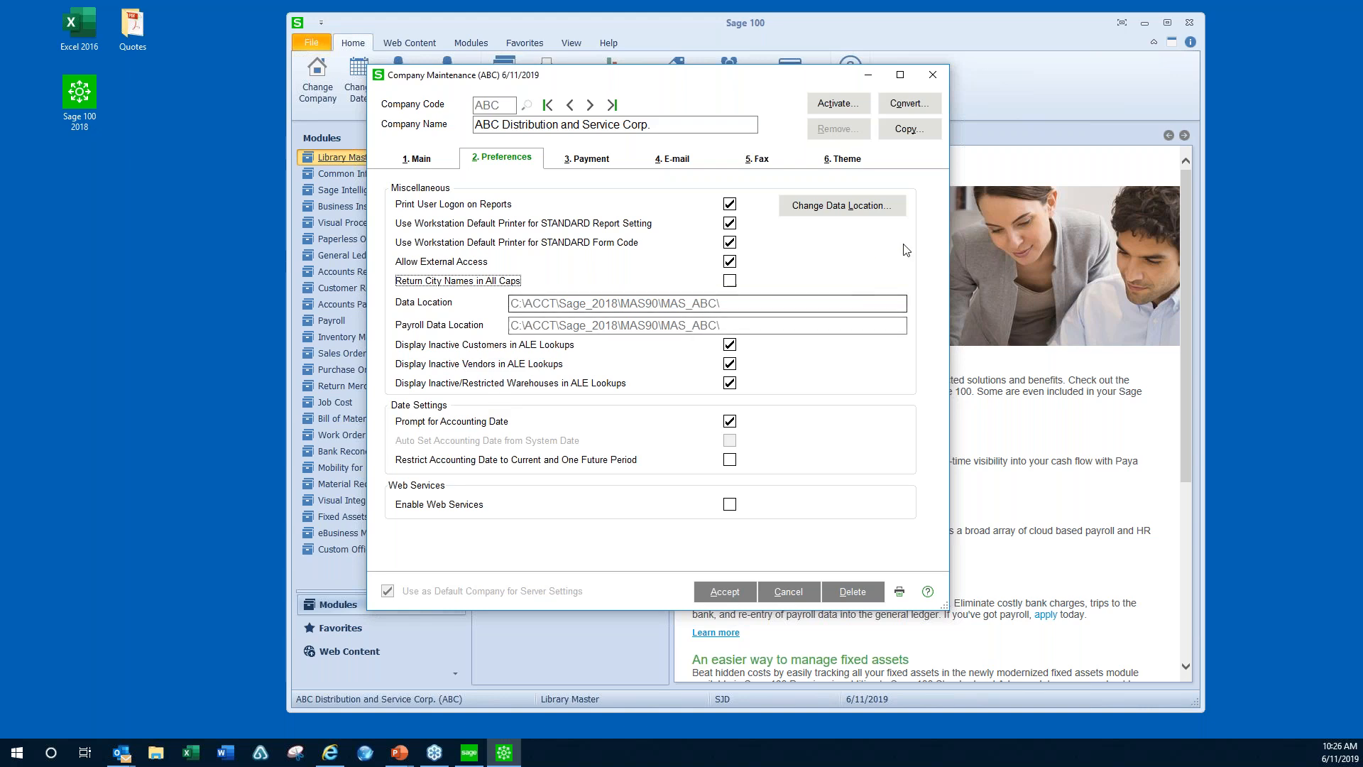
- Set the ABC company's theme background color to blue (red 0, green 128, blue 255) and save the company record
click(843, 161)
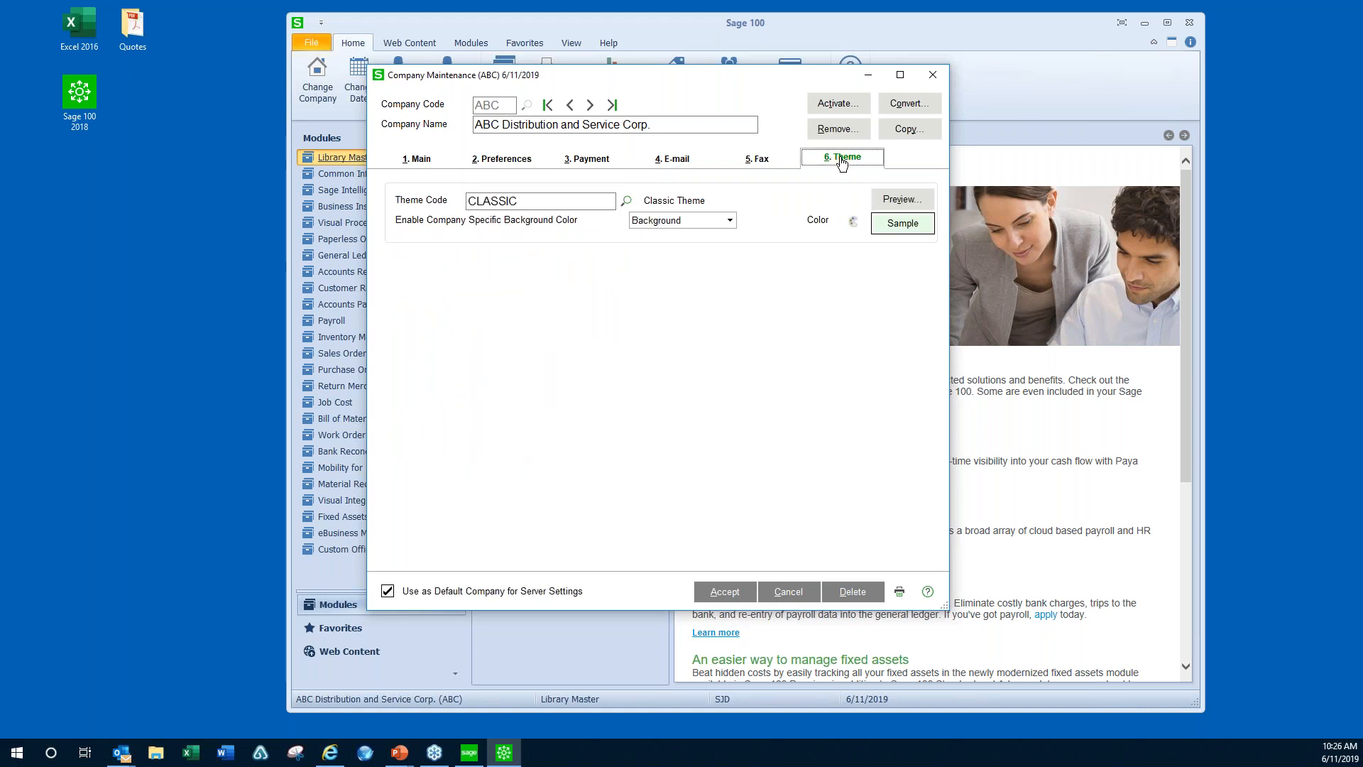
click(631, 203)
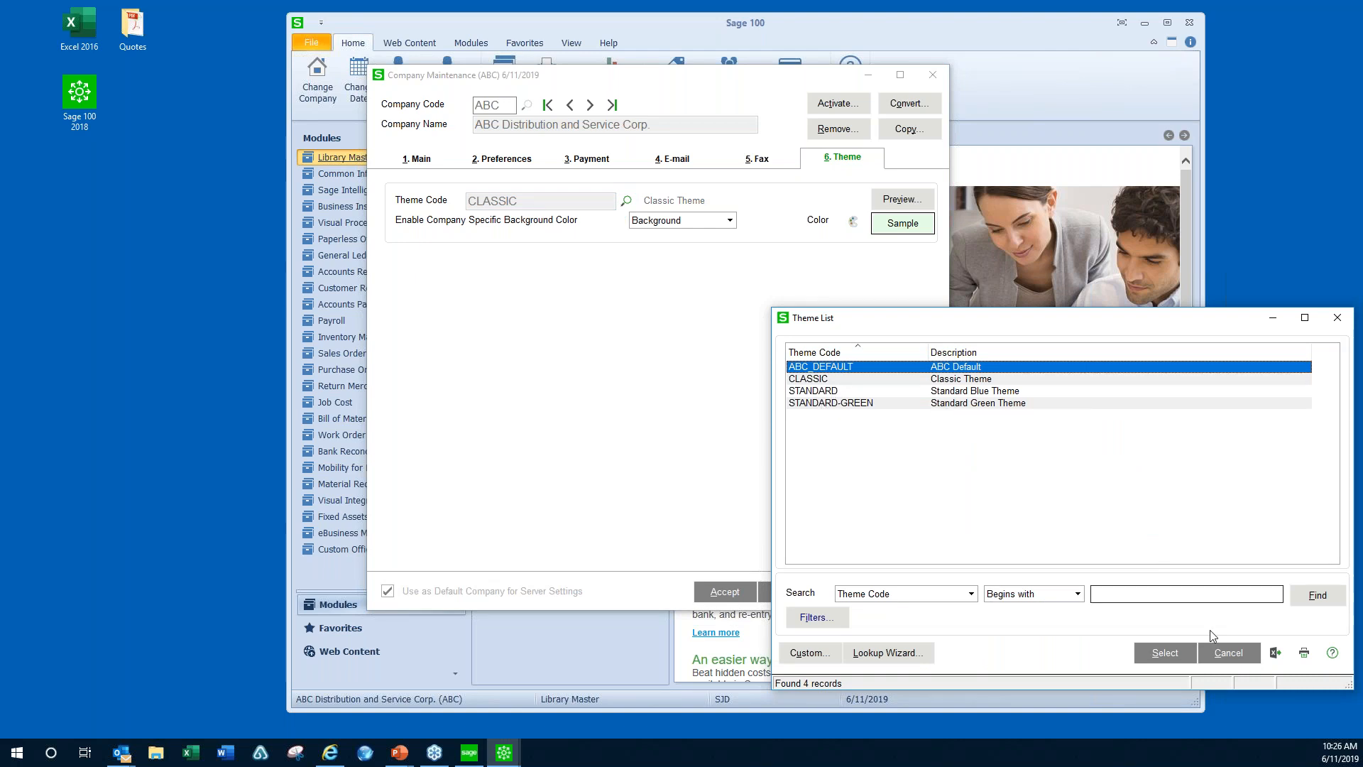
click(1228, 652)
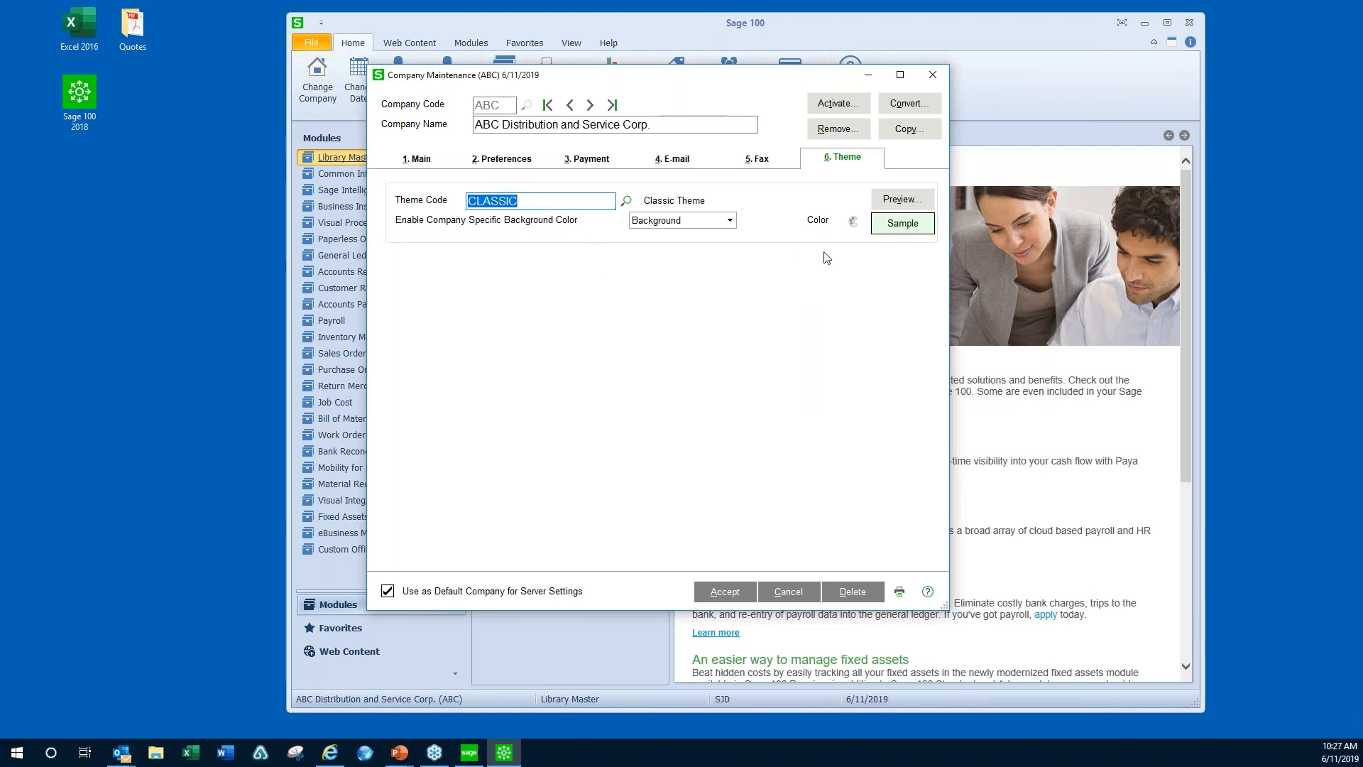
click(853, 222)
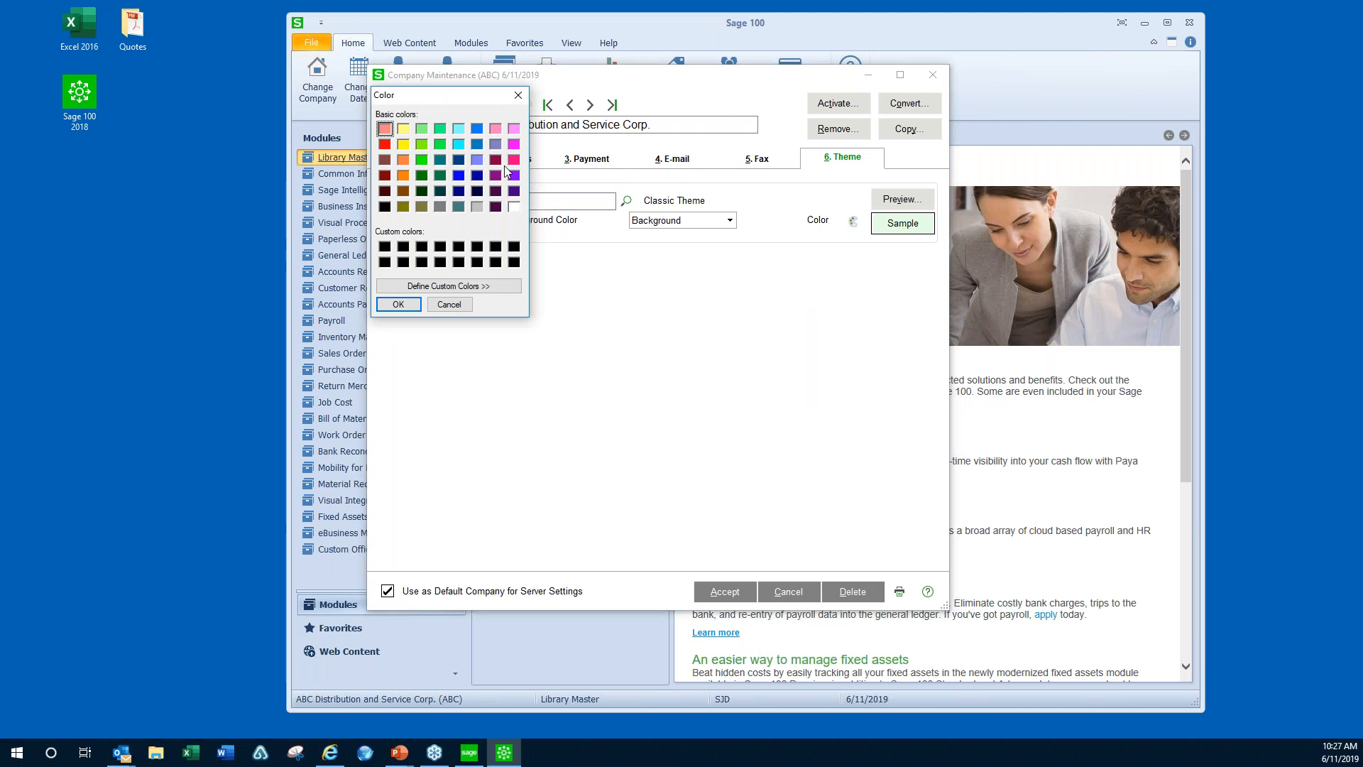
click(476, 129)
click(424, 290)
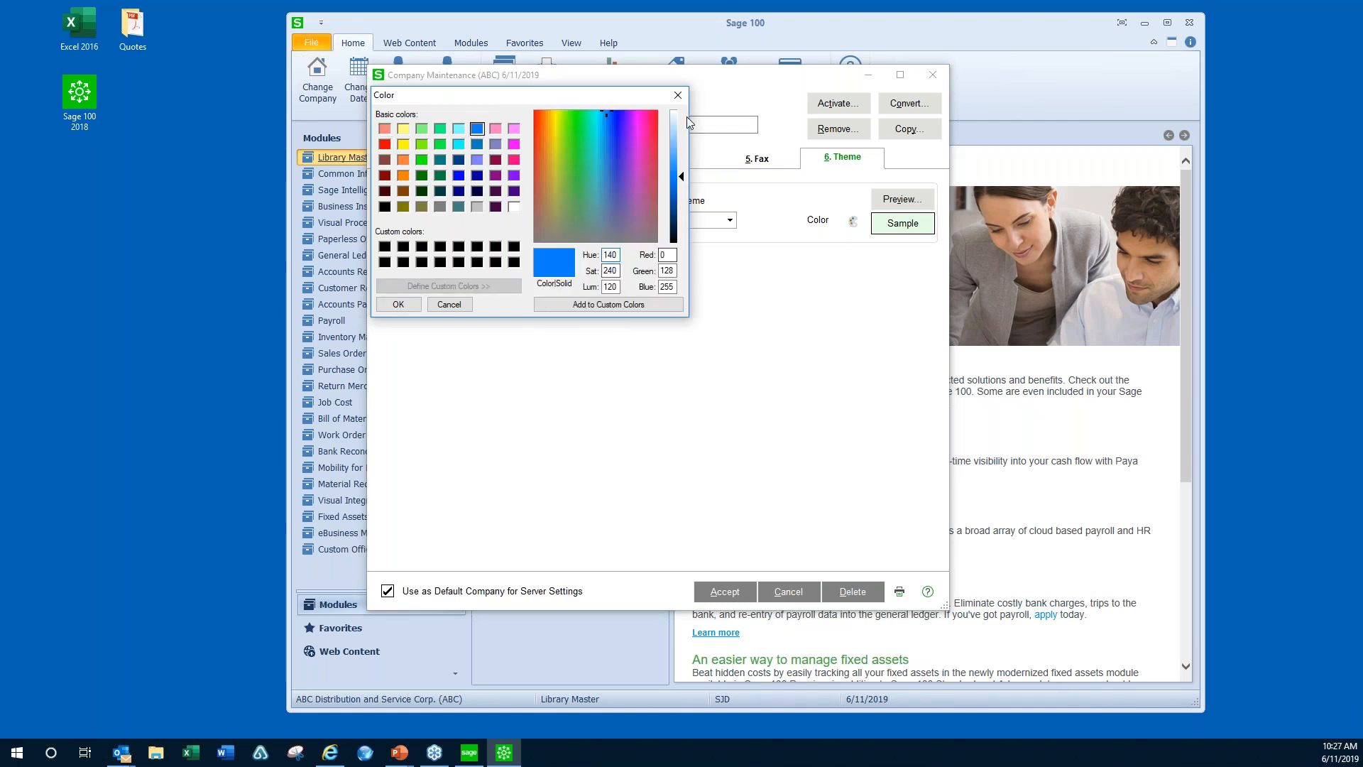
click(408, 304)
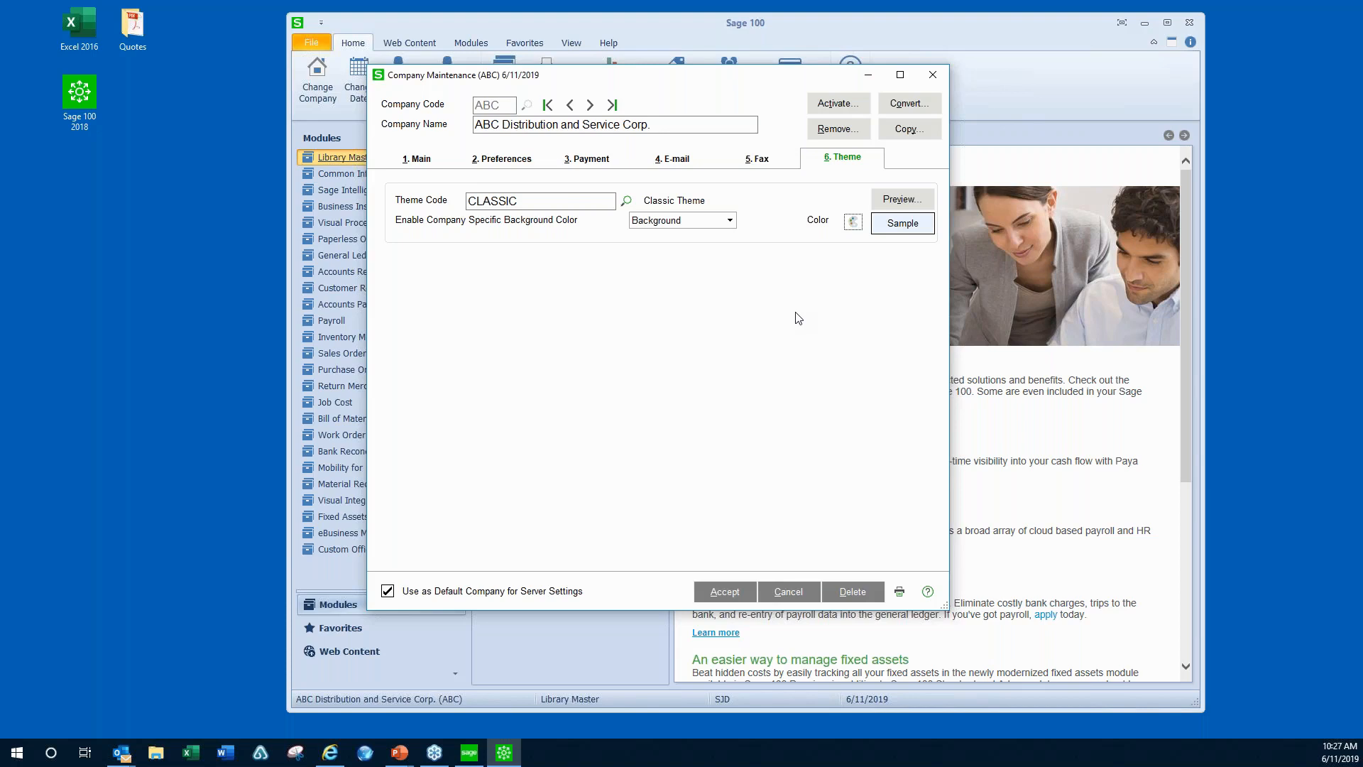
click(722, 595)
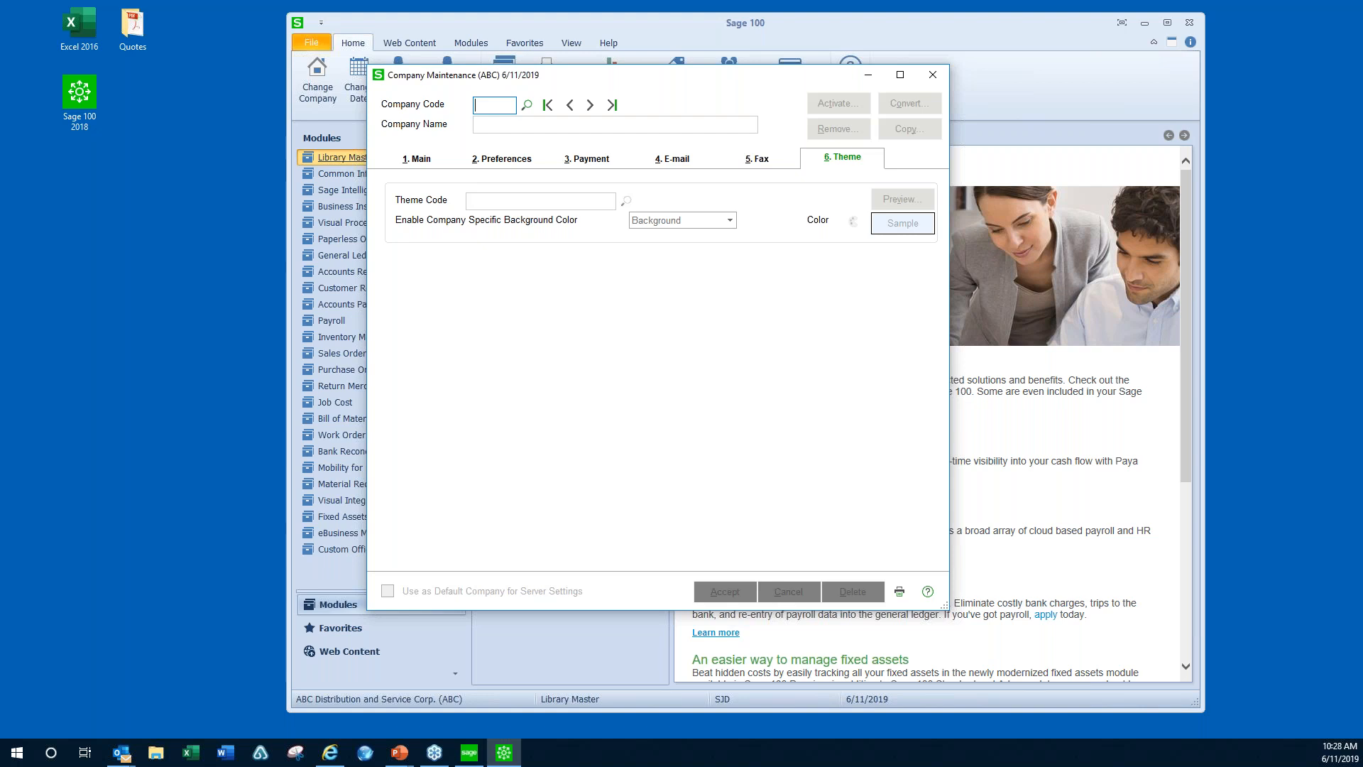
- Start a new company record with code XXX and the name "Test Company - Copy ABC"
key(F2)
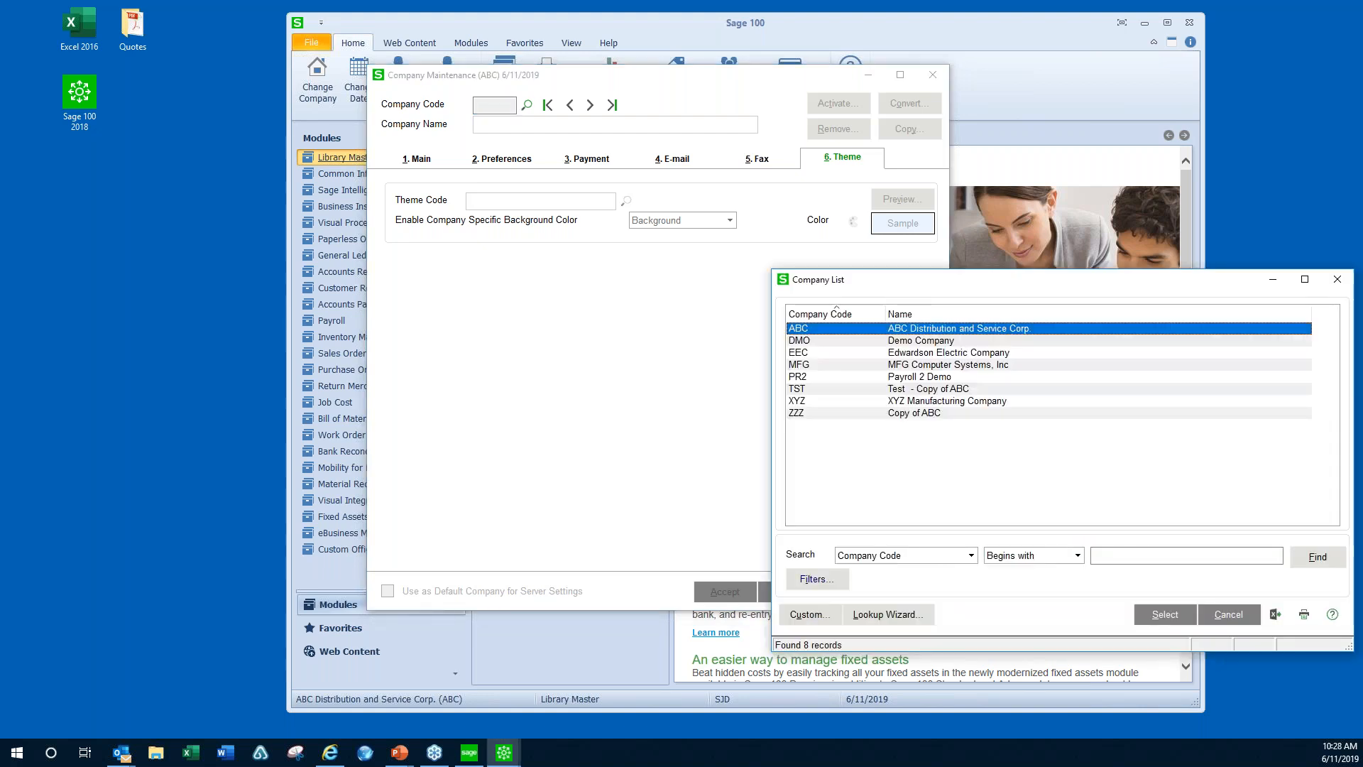
click(1222, 614)
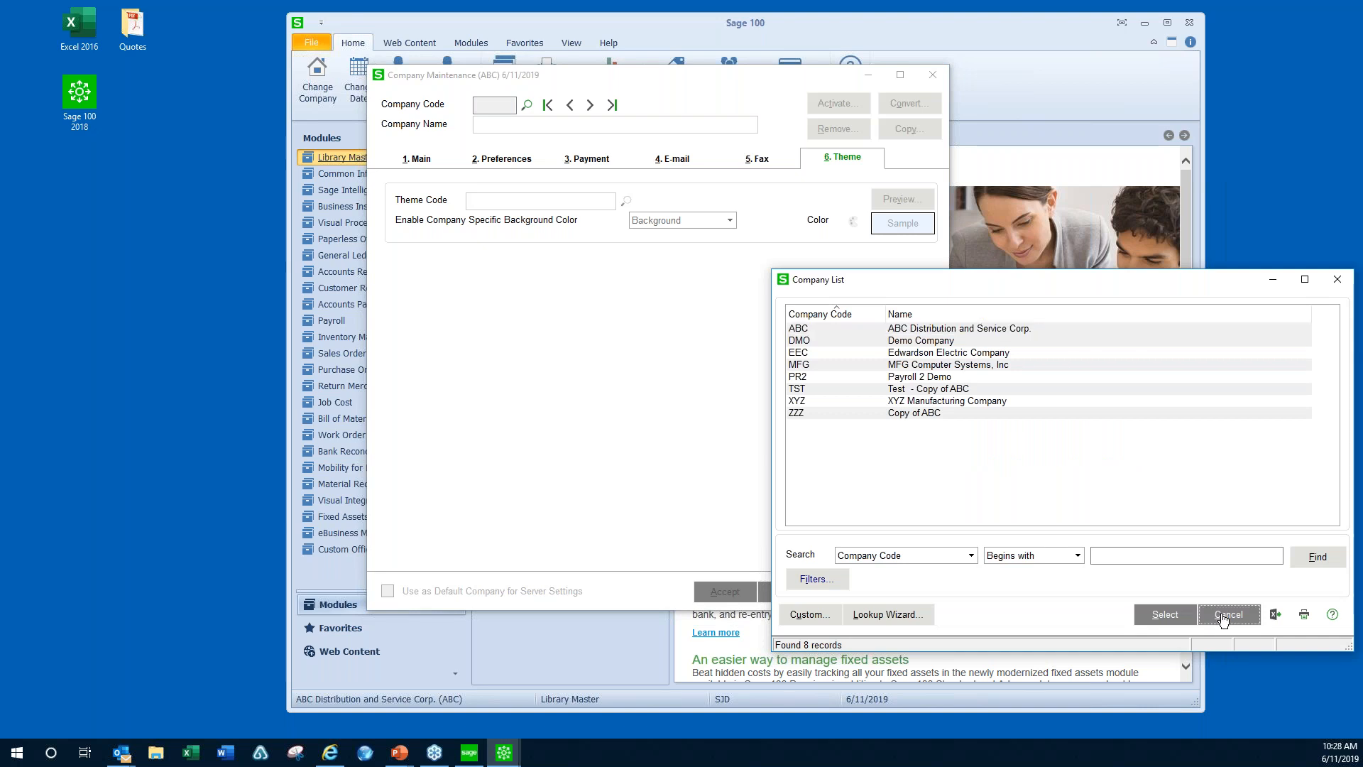
text(XXX)
key(Tab)
text(Tes)
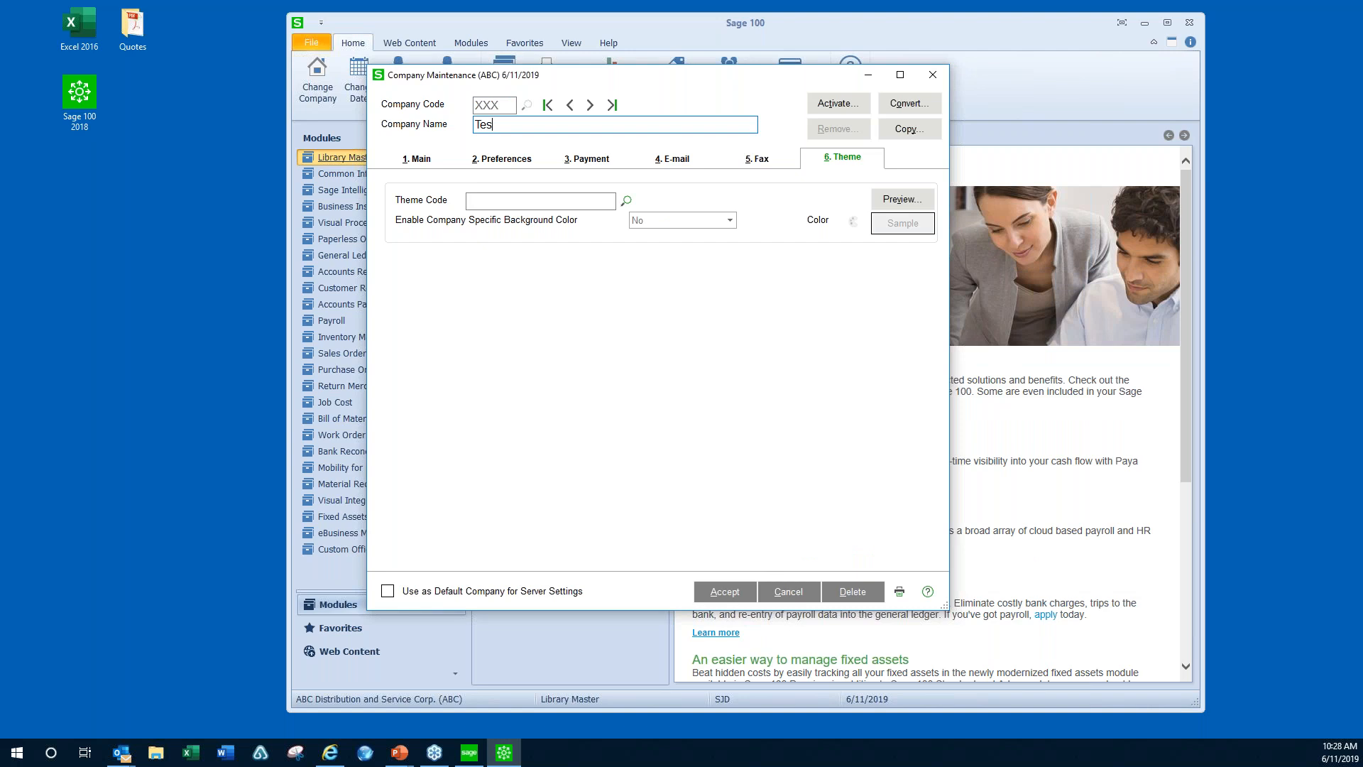
text(t Company - )
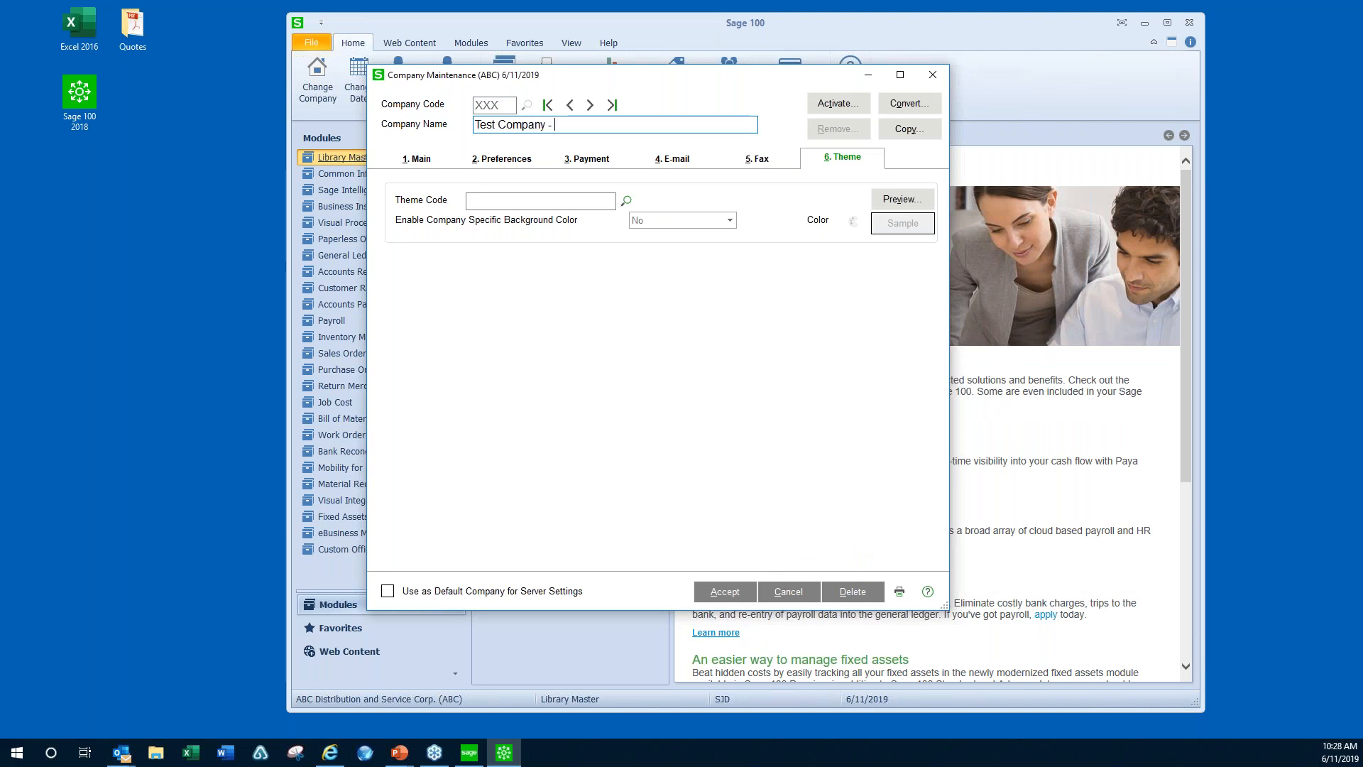
text(Copy ABC)
- Begin copying data into company XXX, saving its record first, and choose ABC as the source company
click(903, 132)
drag(4, 292, 572, 315)
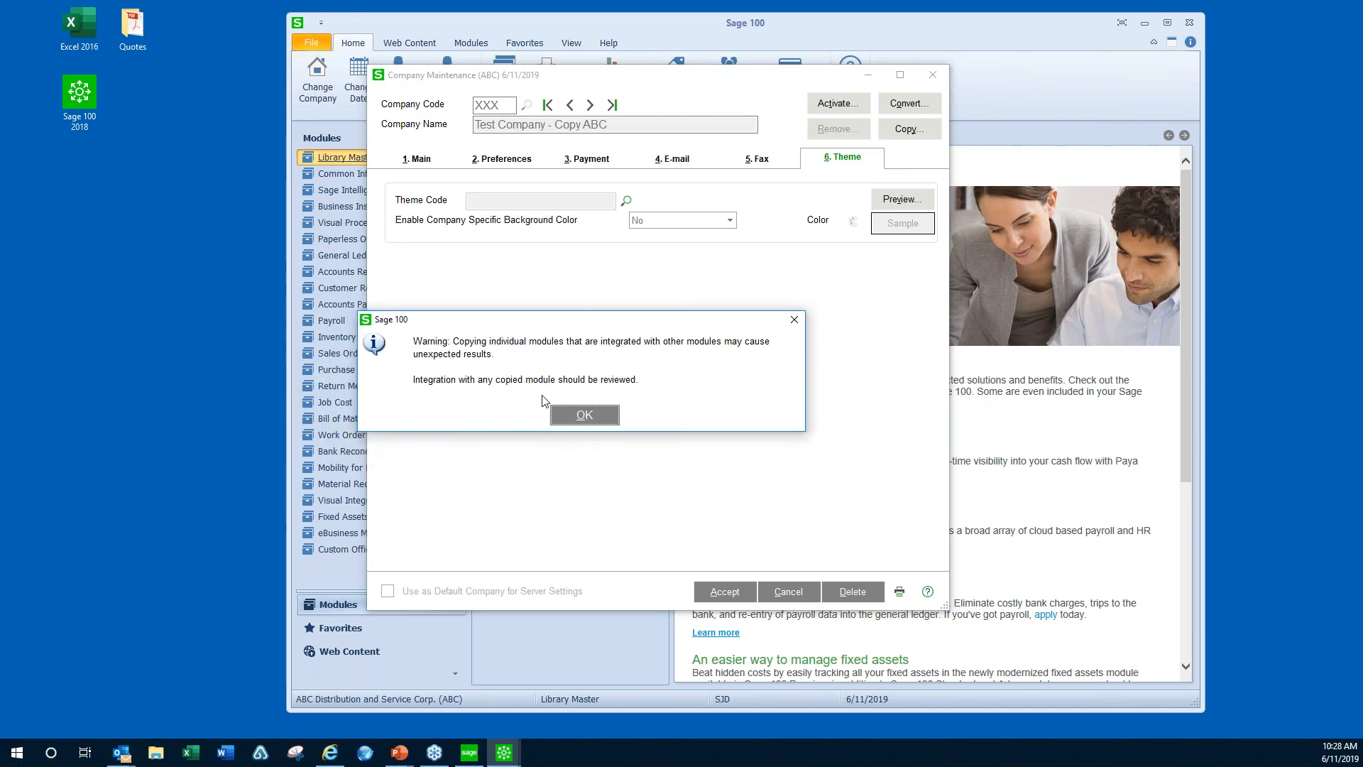
click(583, 416)
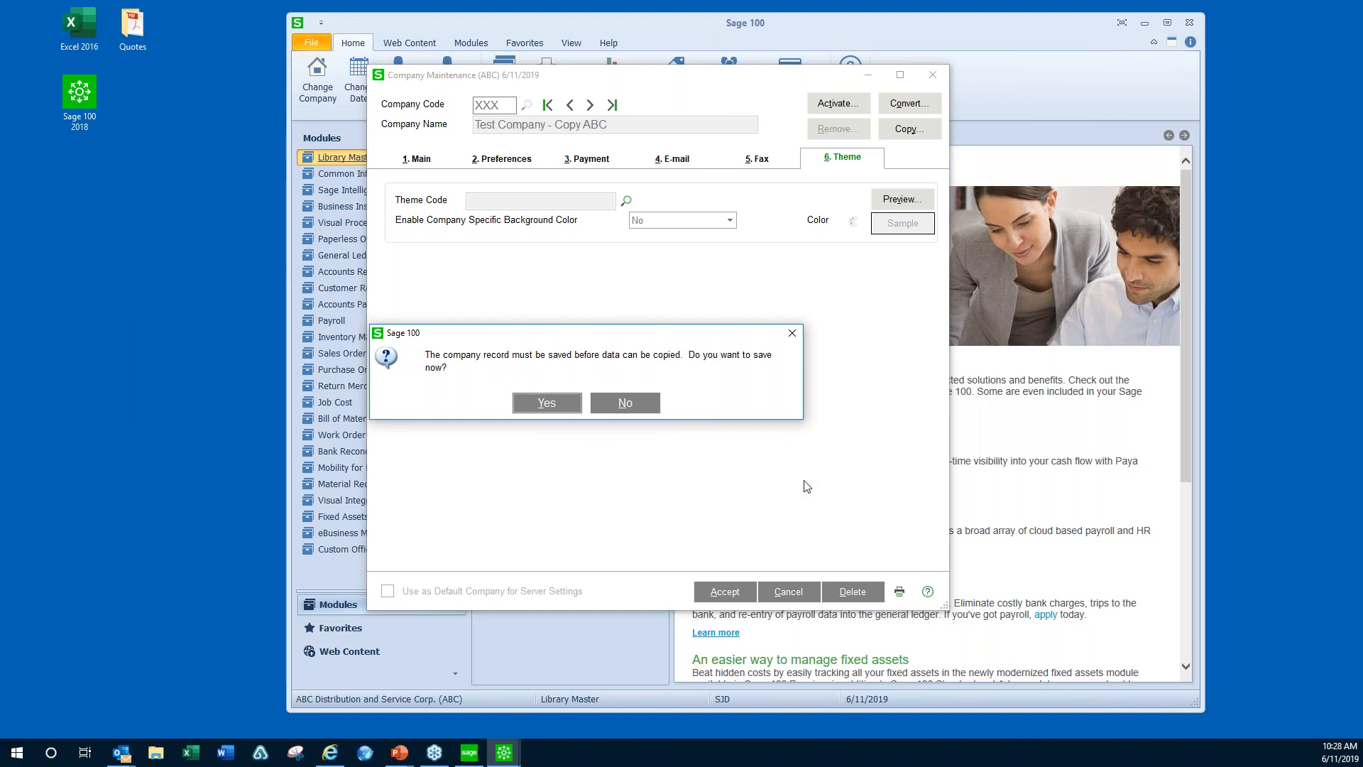
click(546, 403)
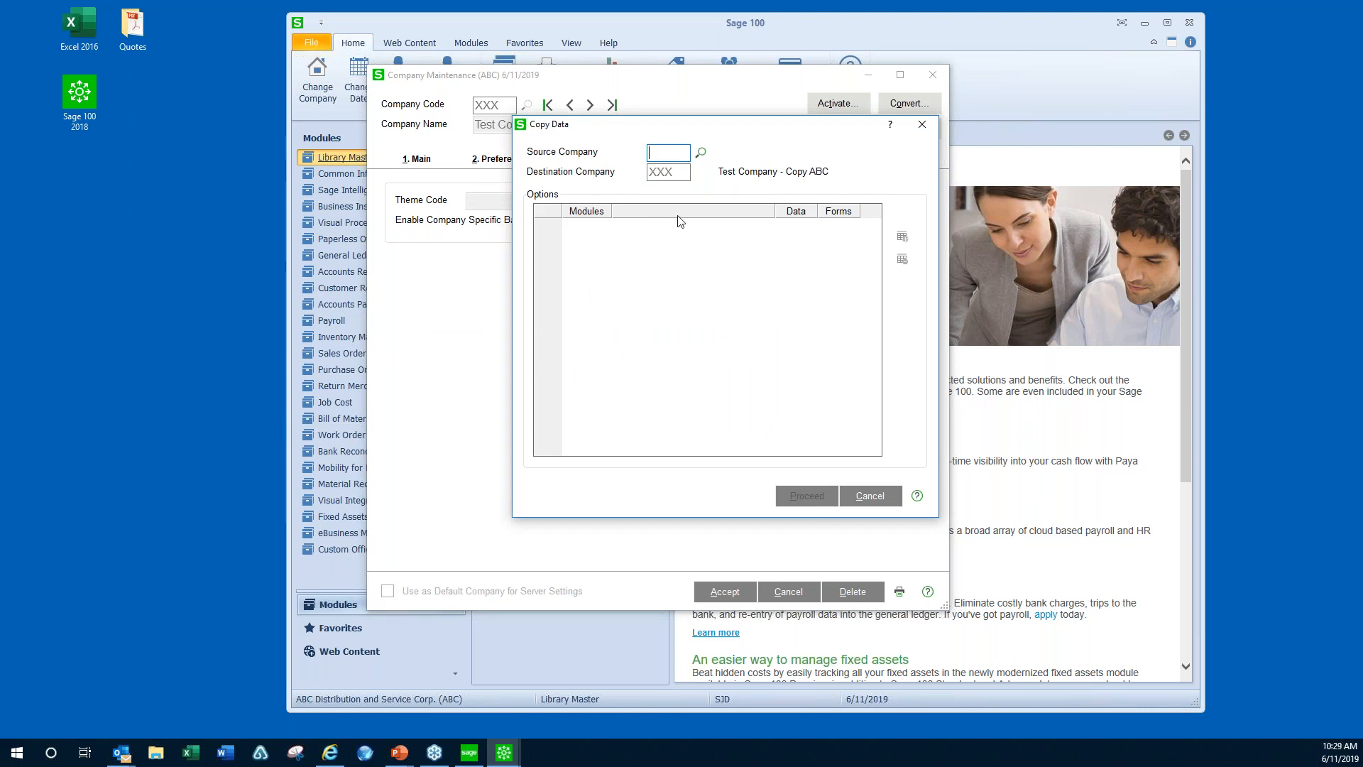
text(ABC)
key(Tab)
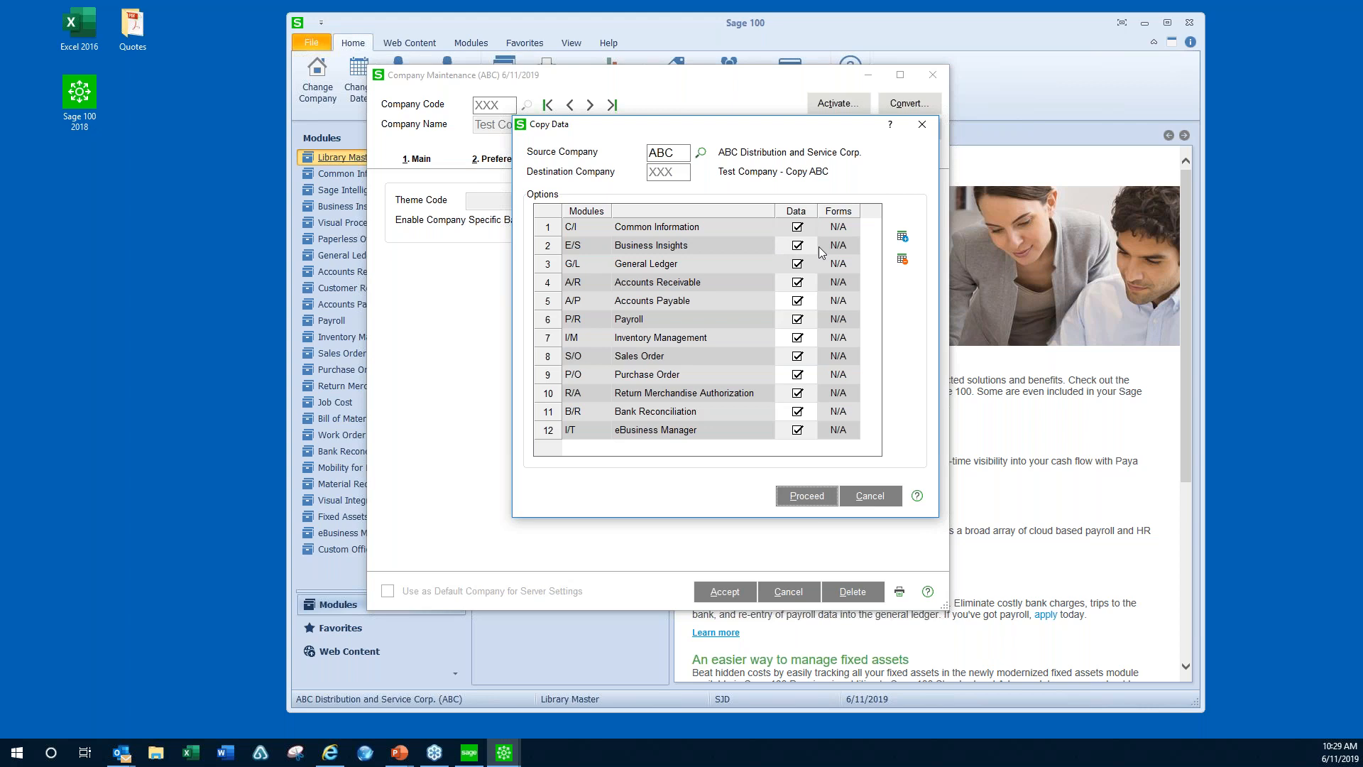
- Copy all data files for only the Common Information, General Ledger and Accounts Receivable modules to company XXX
click(902, 260)
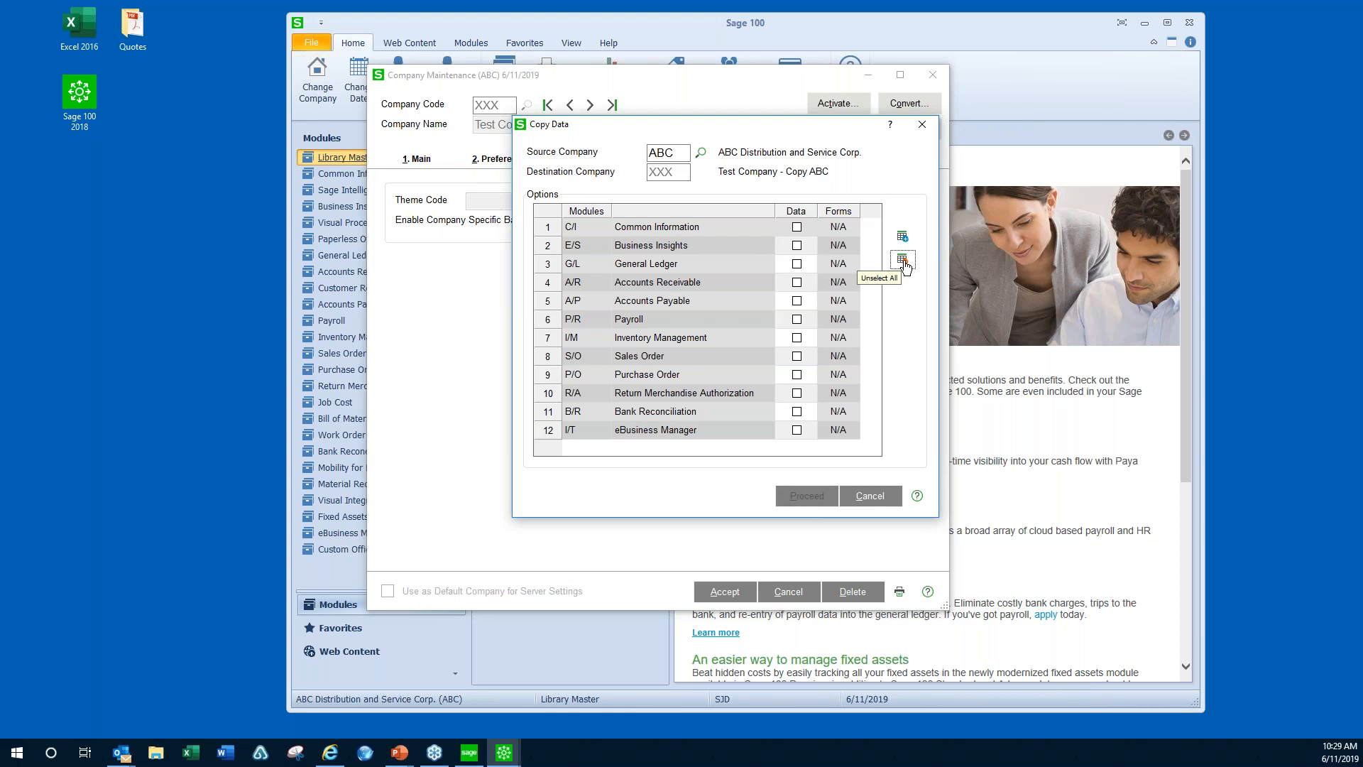
click(796, 282)
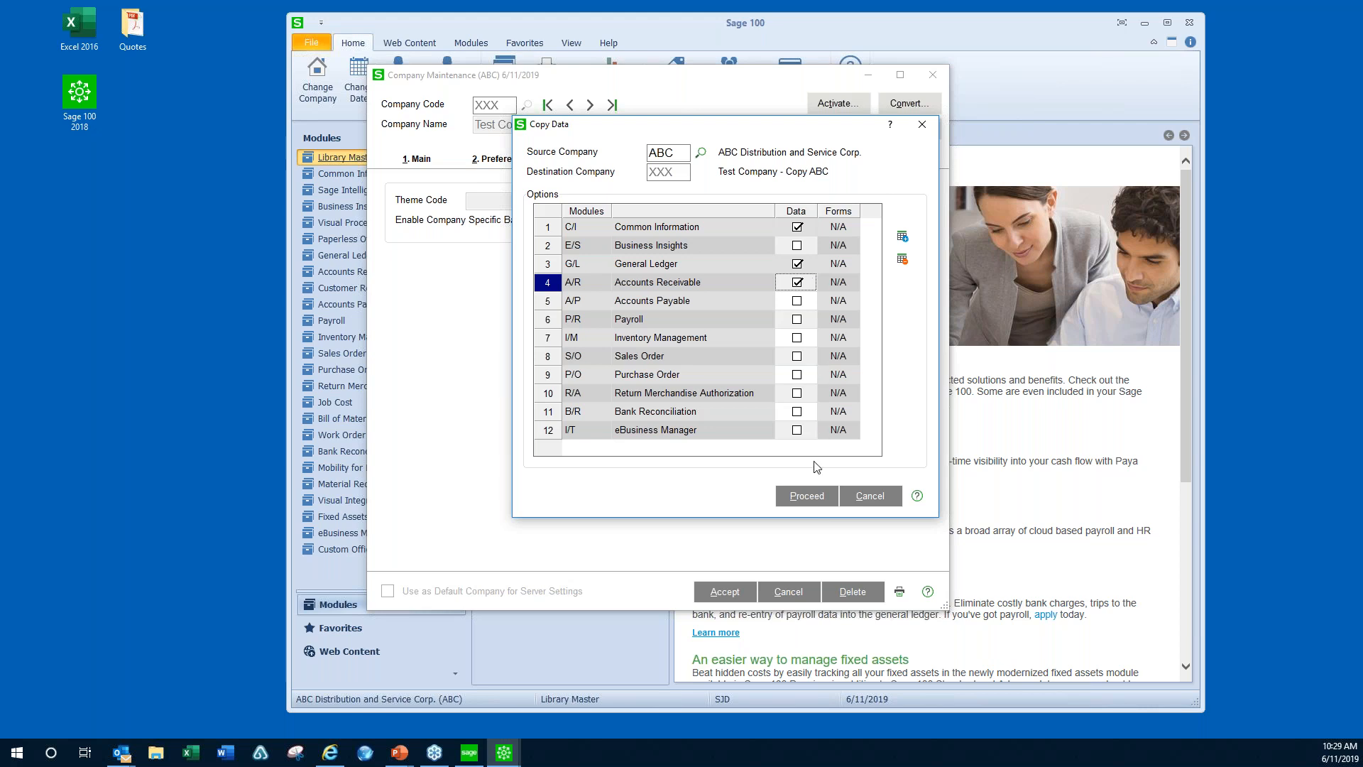
click(807, 496)
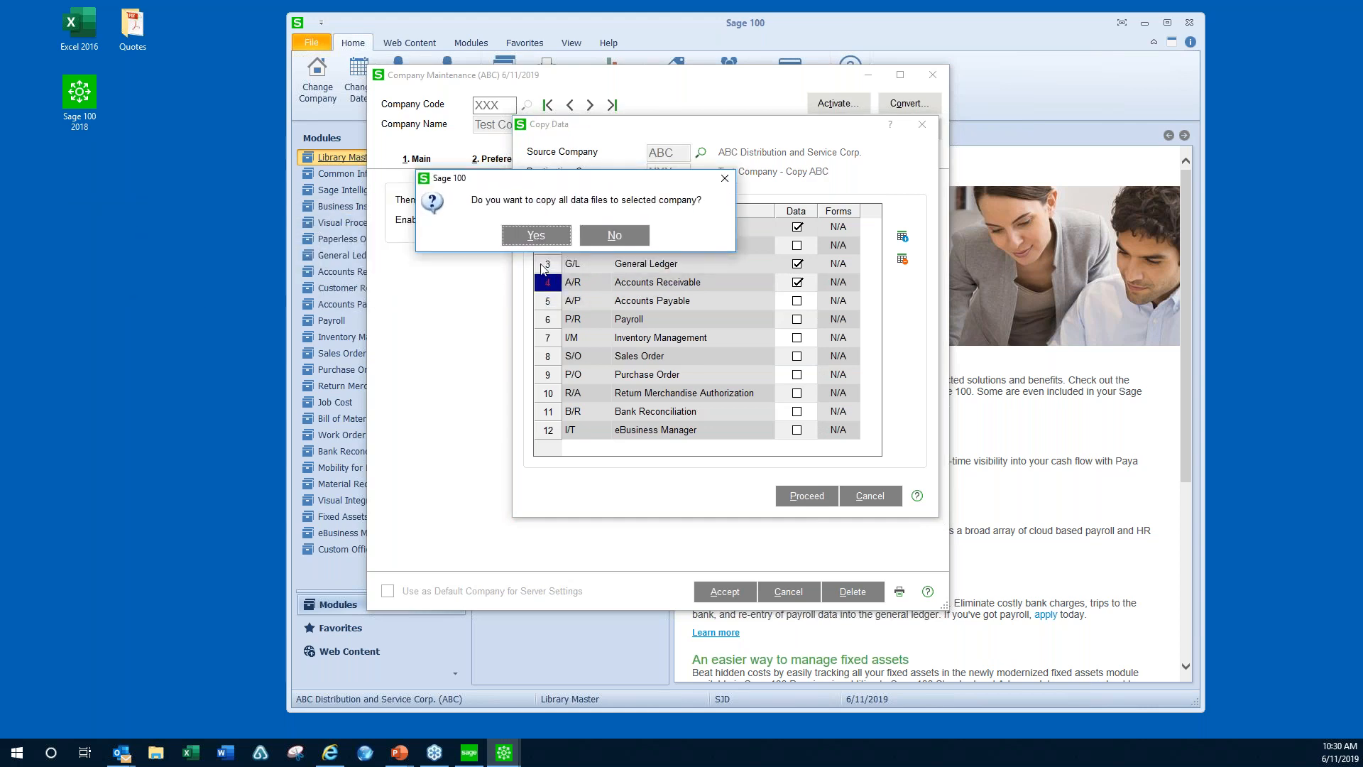
click(537, 235)
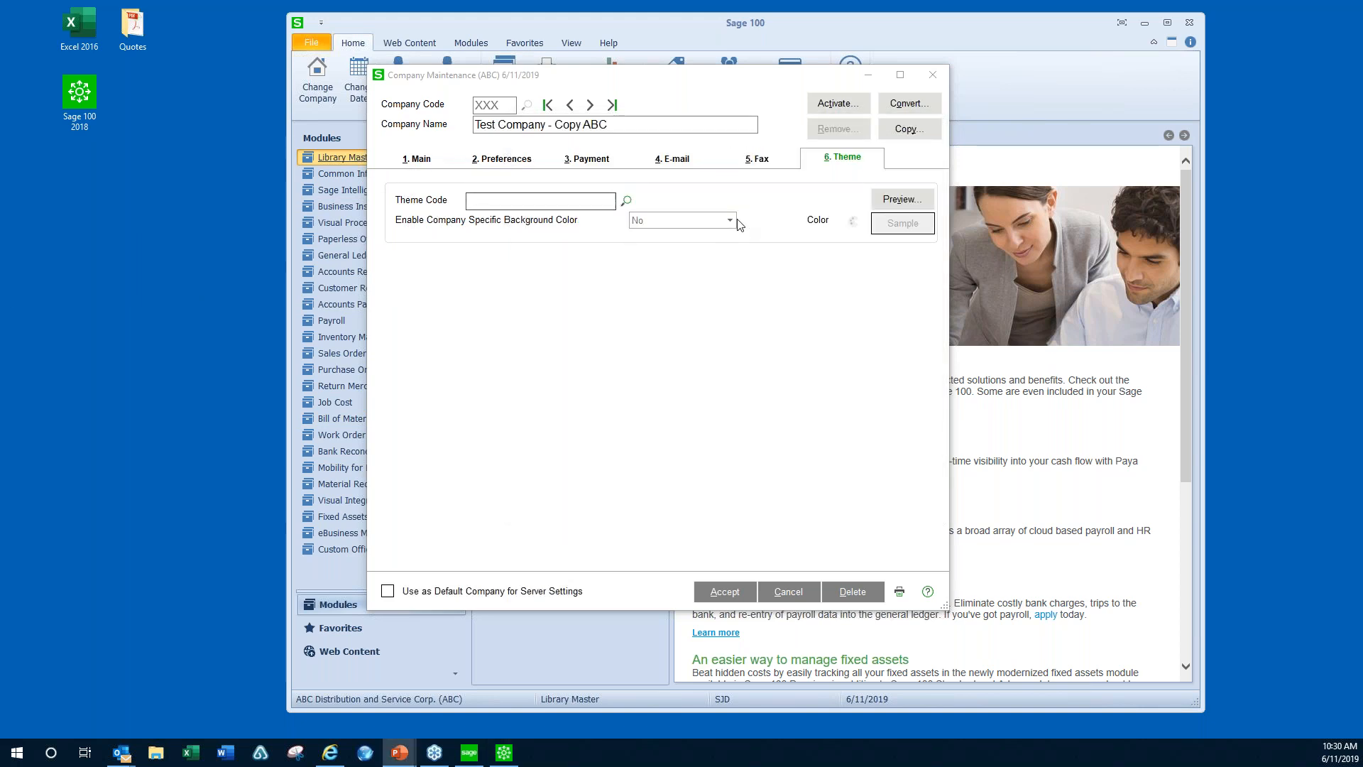
- Check company XXX's activated modules, save its record and close Company Maintenance
click(419, 158)
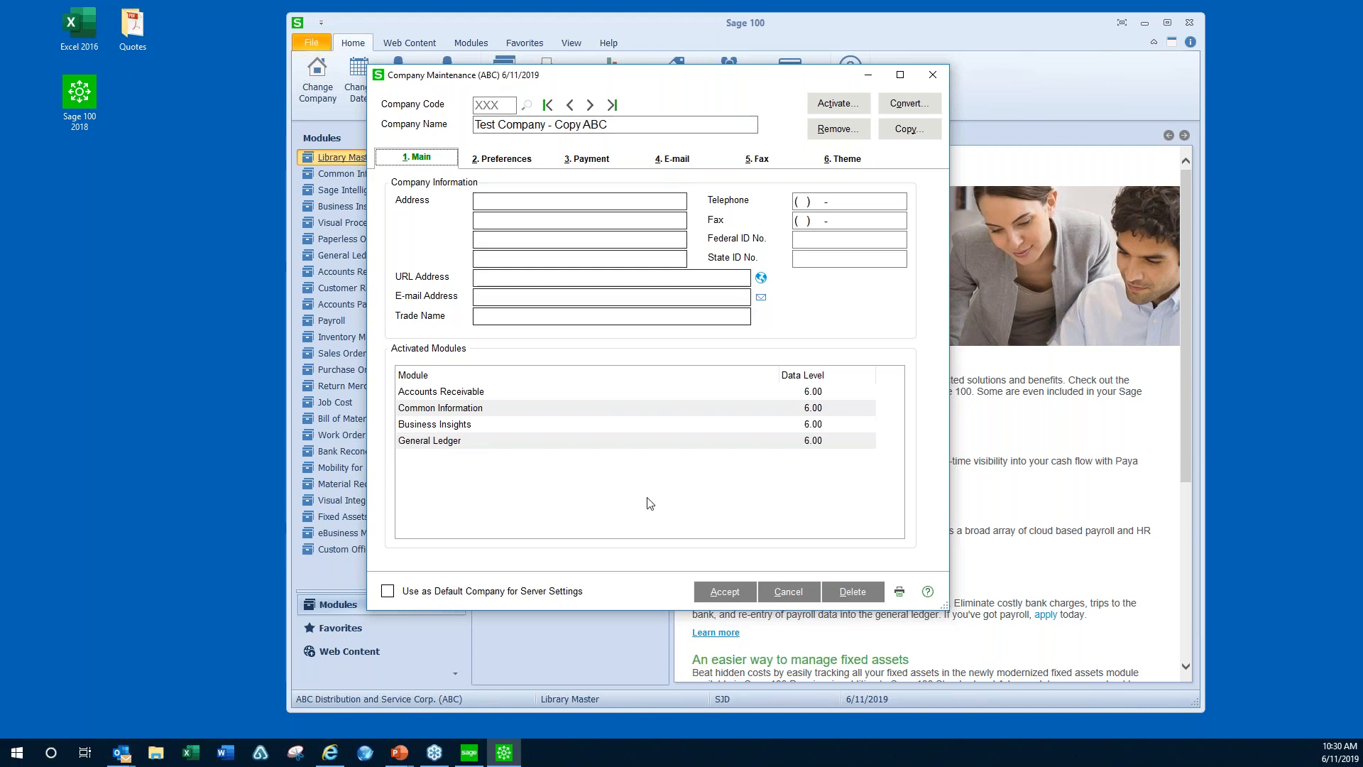
click(713, 593)
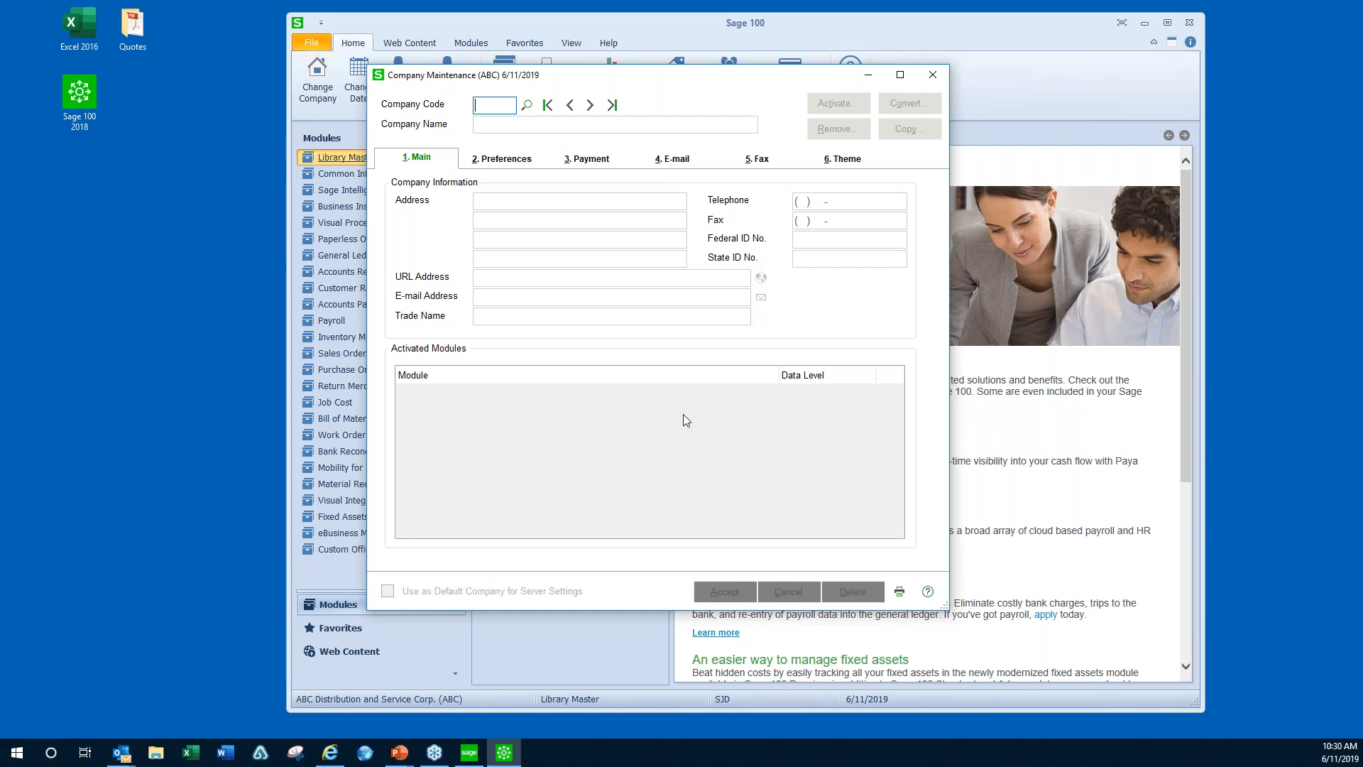
click(932, 75)
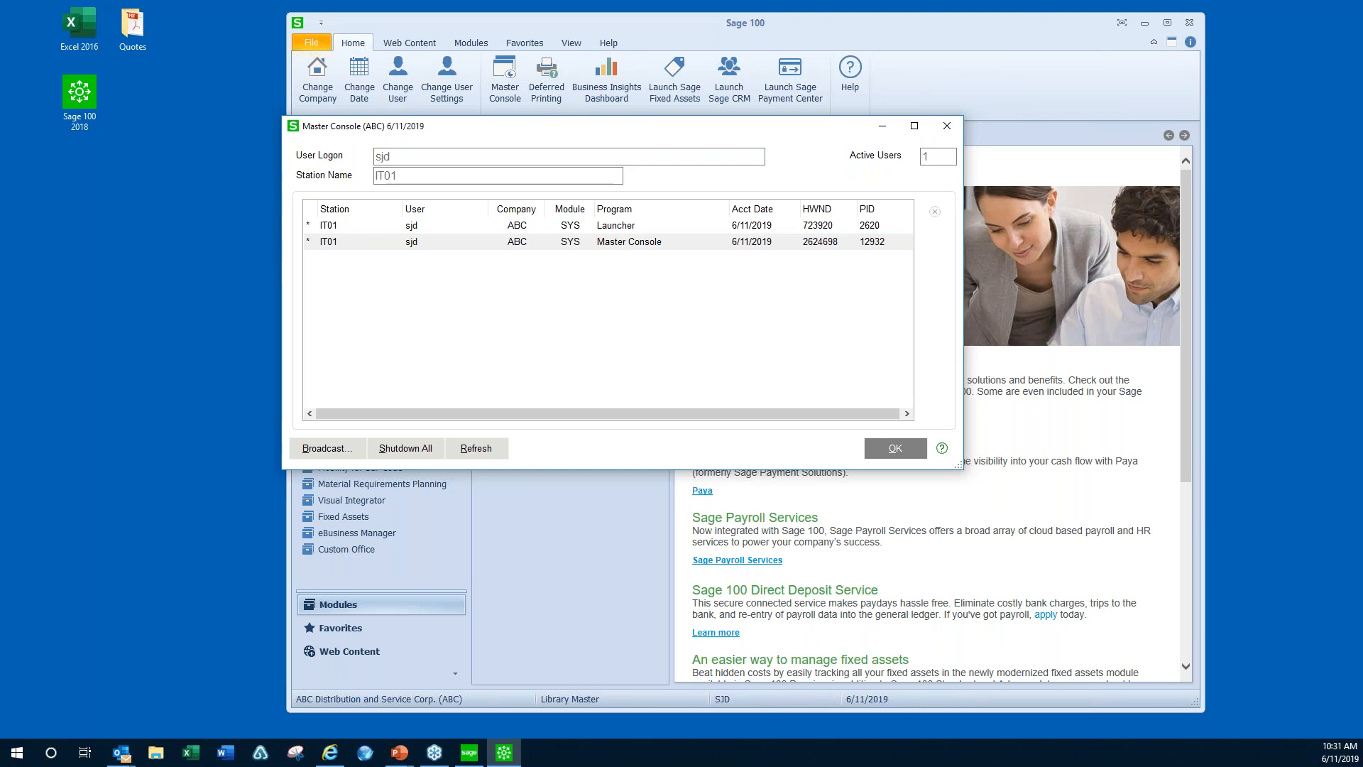
- View the Master Console's broadcast message form, cancel it without sending anything and close the console
click(314, 450)
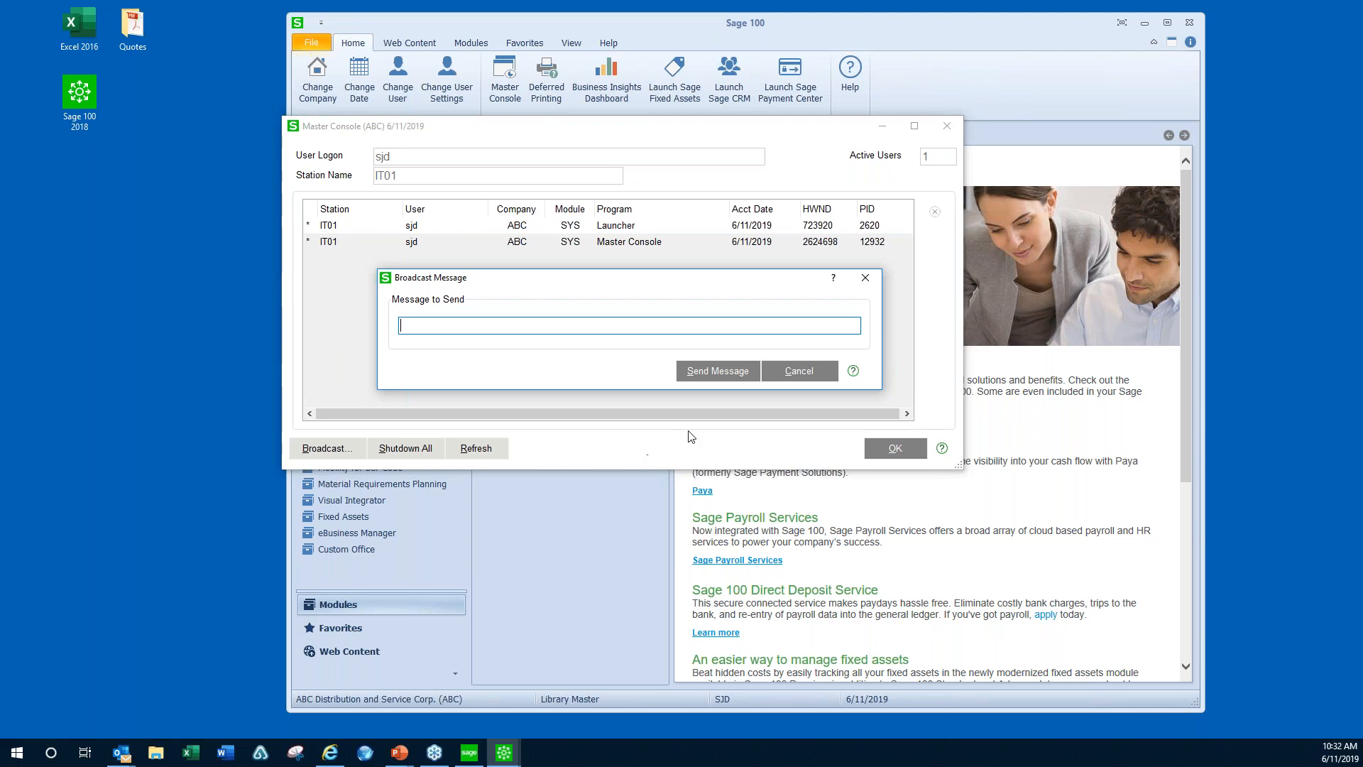
click(784, 375)
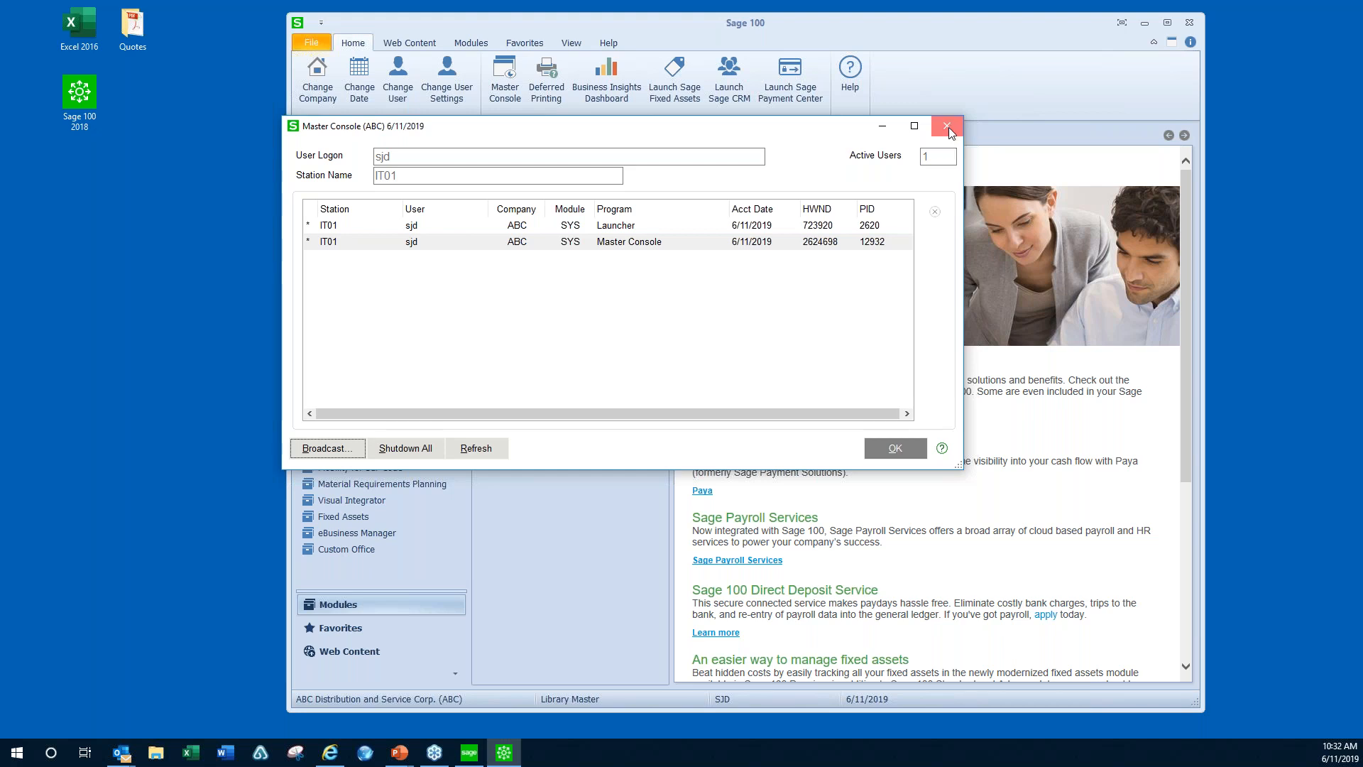
click(947, 126)
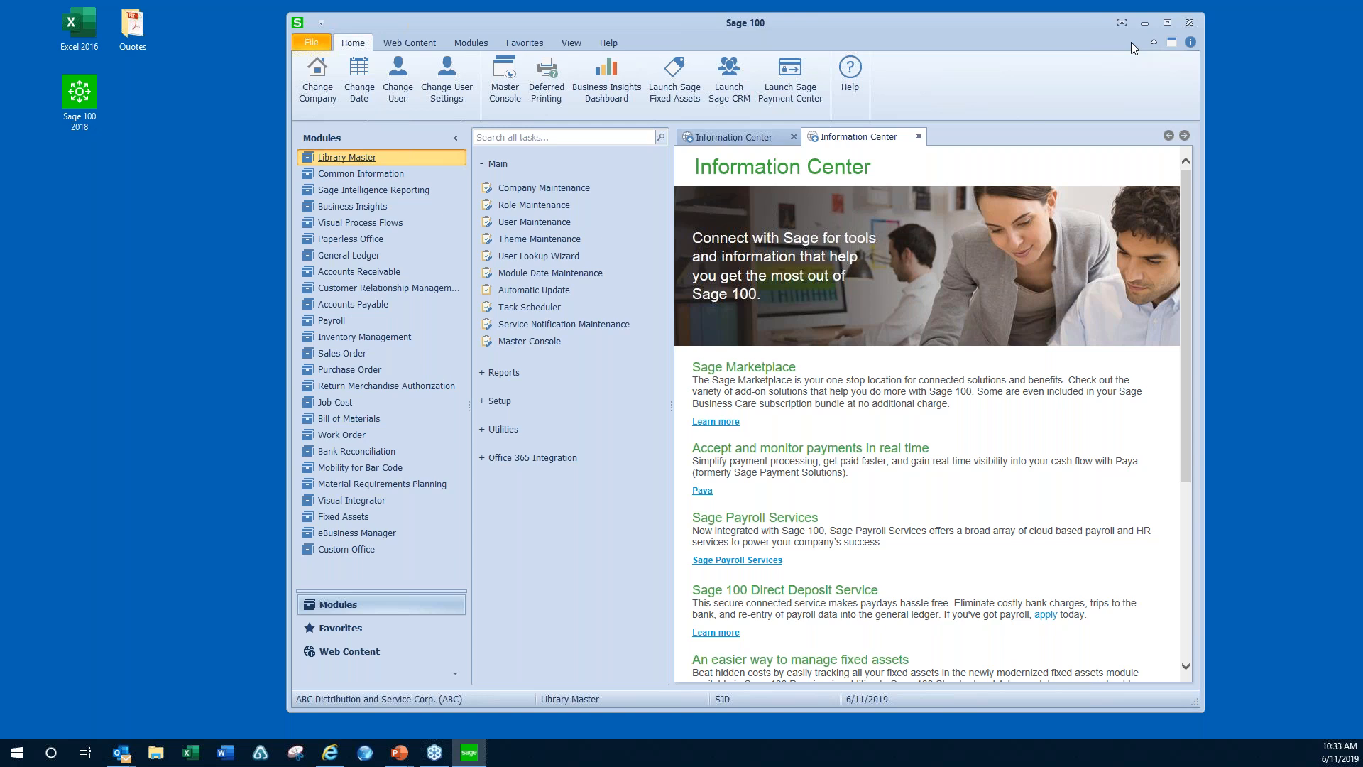
key(alt+Tab)
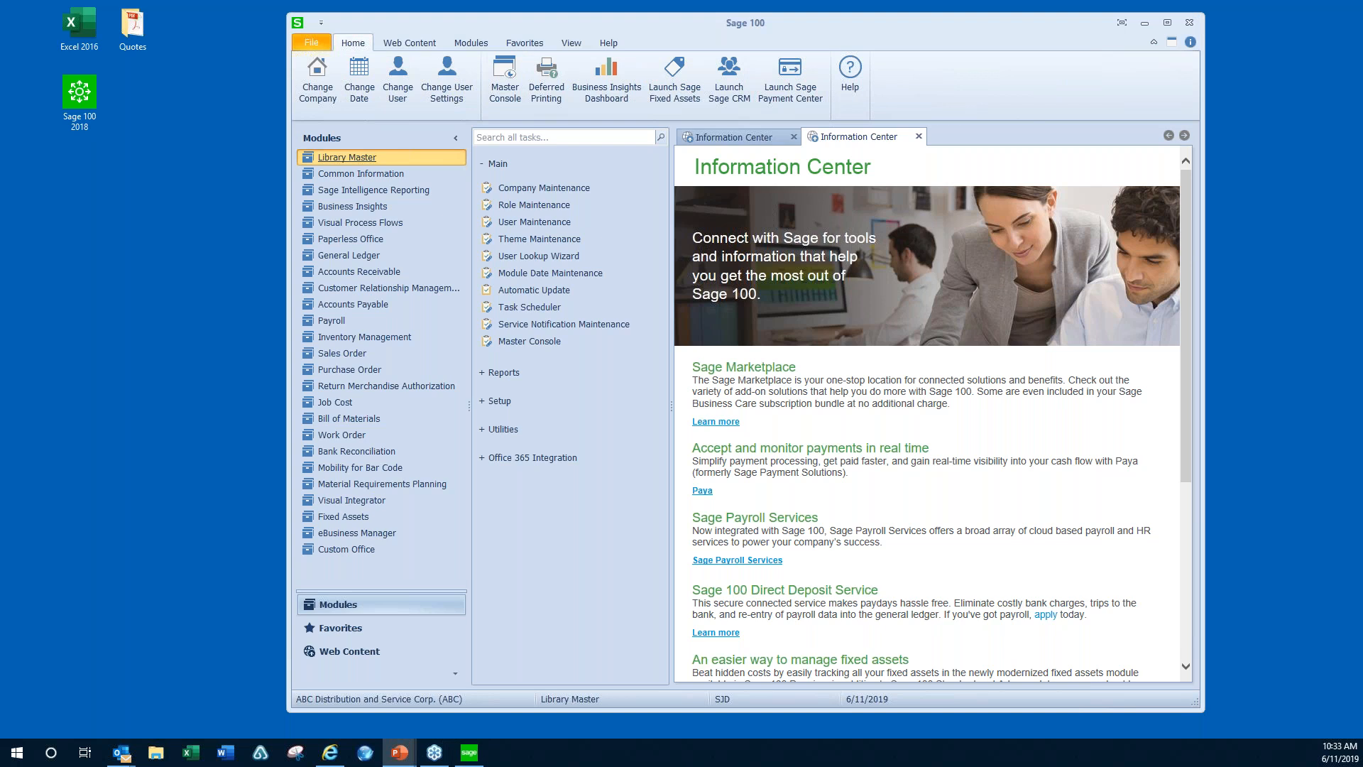